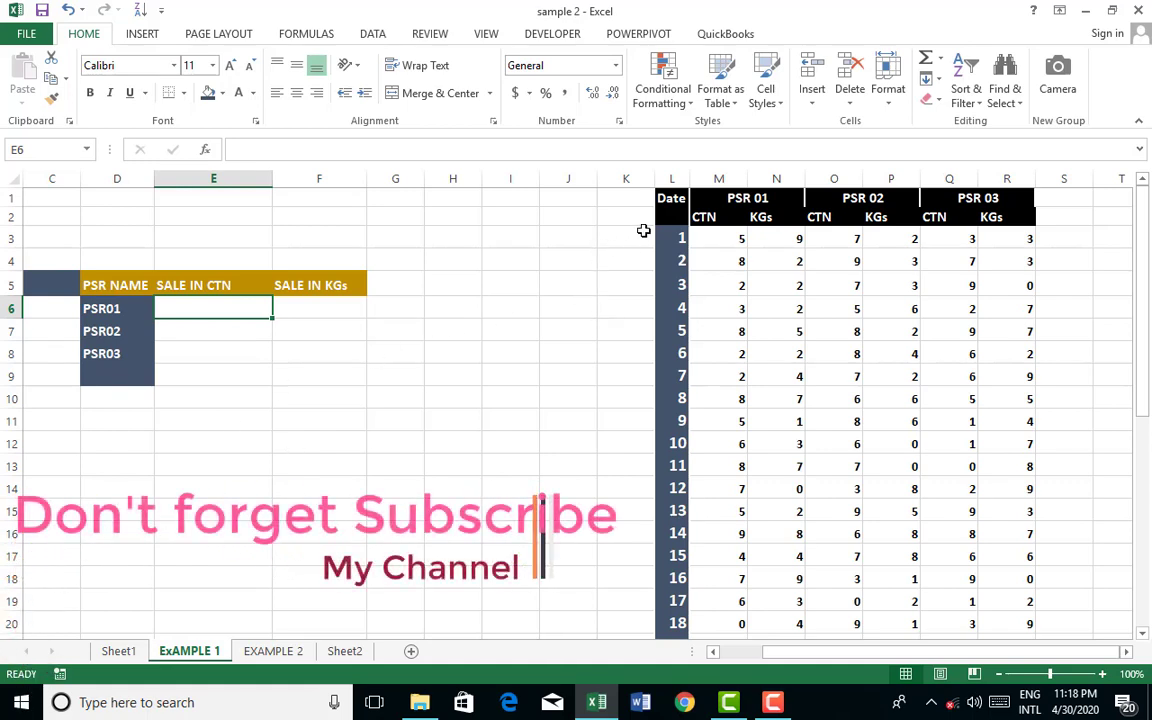
Review the sales table's Date and PSR 01–03 headers and the CTN/KGs sub-headers
click(672, 178)
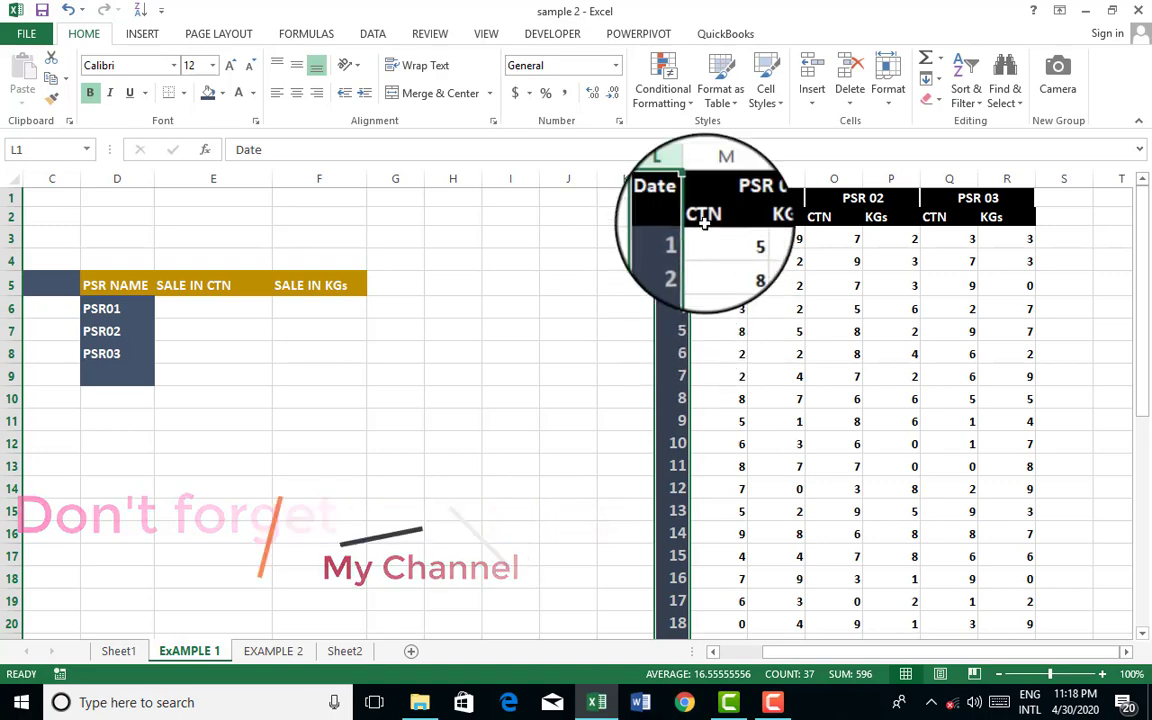
click(745, 197)
click(900, 195)
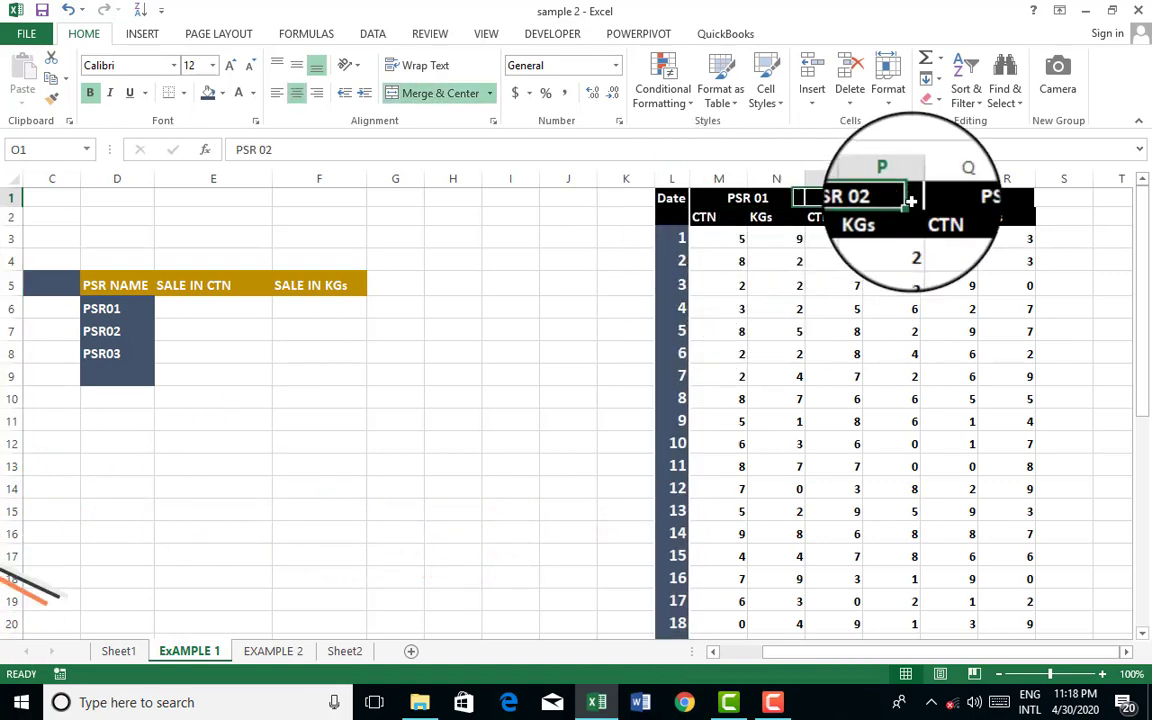
click(990, 196)
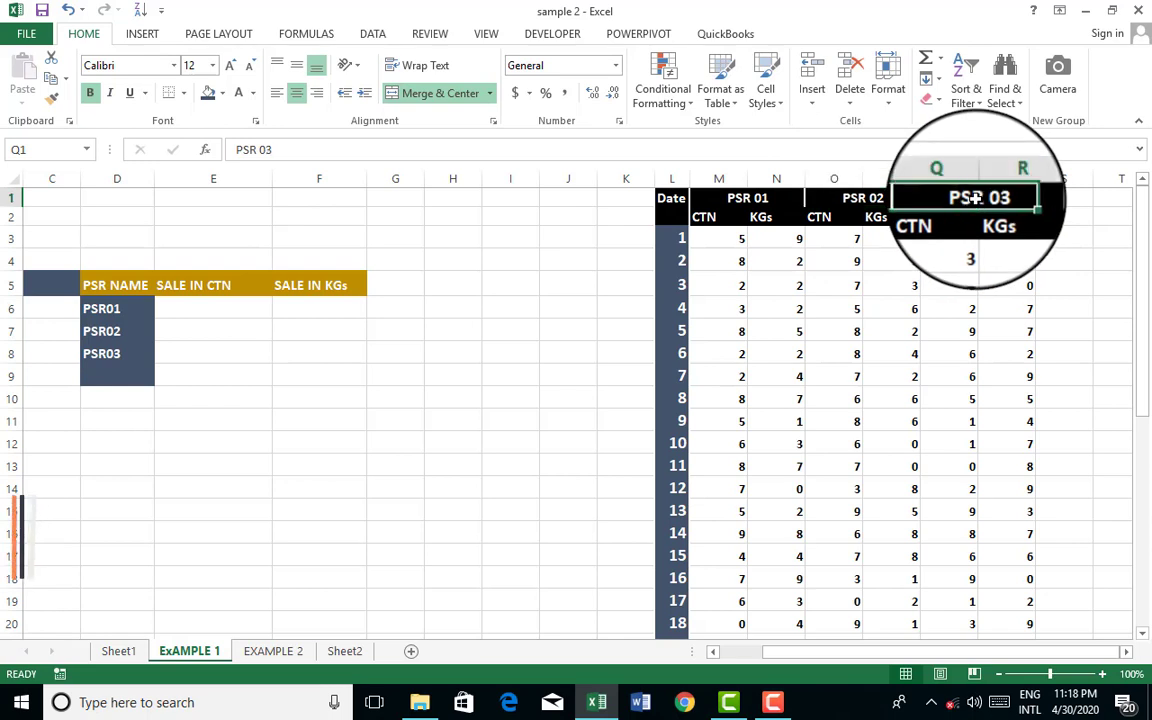
click(717, 218)
click(778, 217)
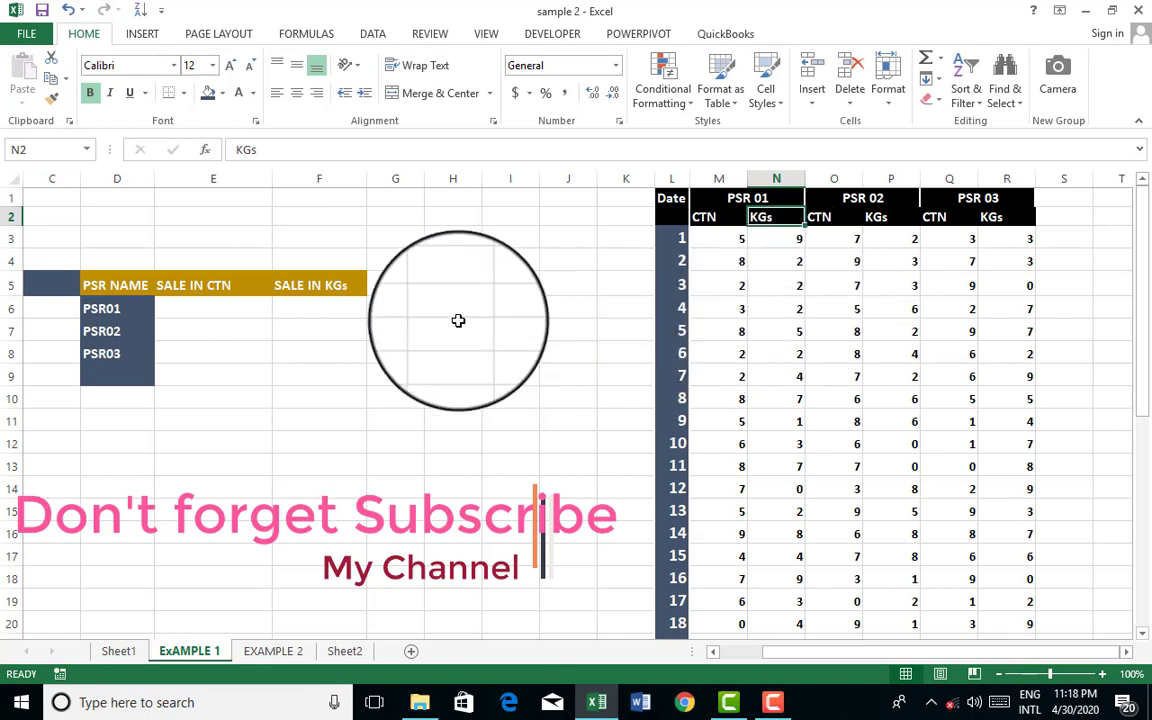
In E6, start a VLOOKUP whose lookup value is the locked reference $C$5
click(225, 316)
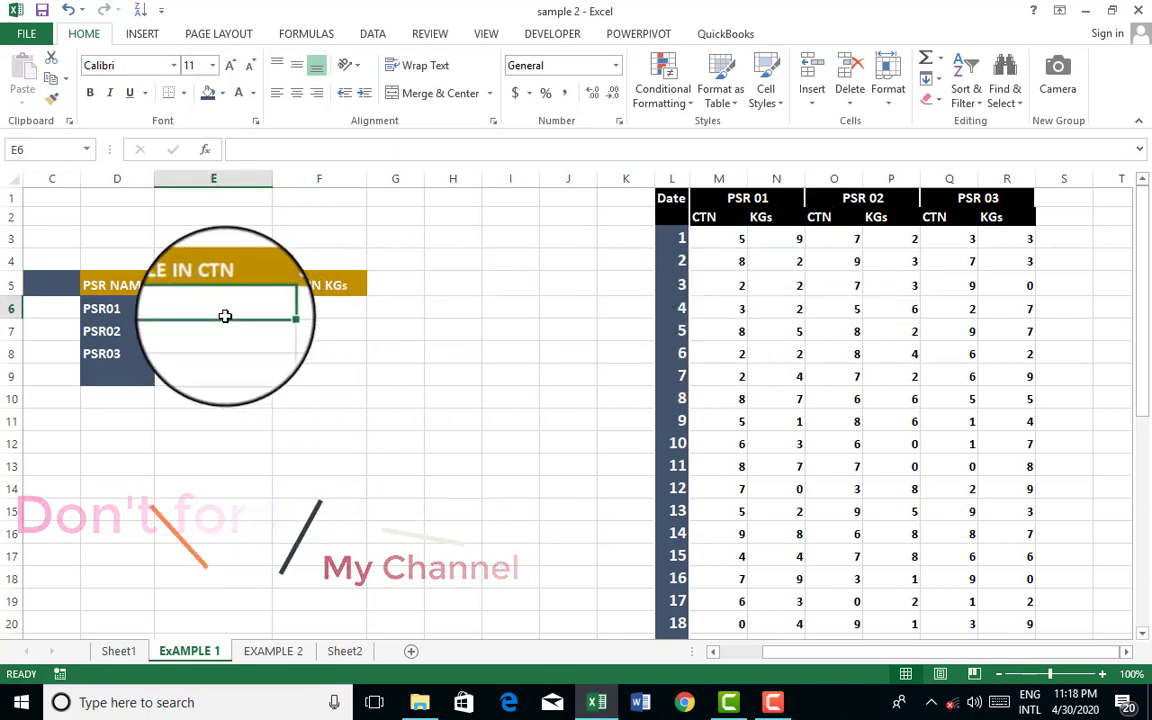
text(=)
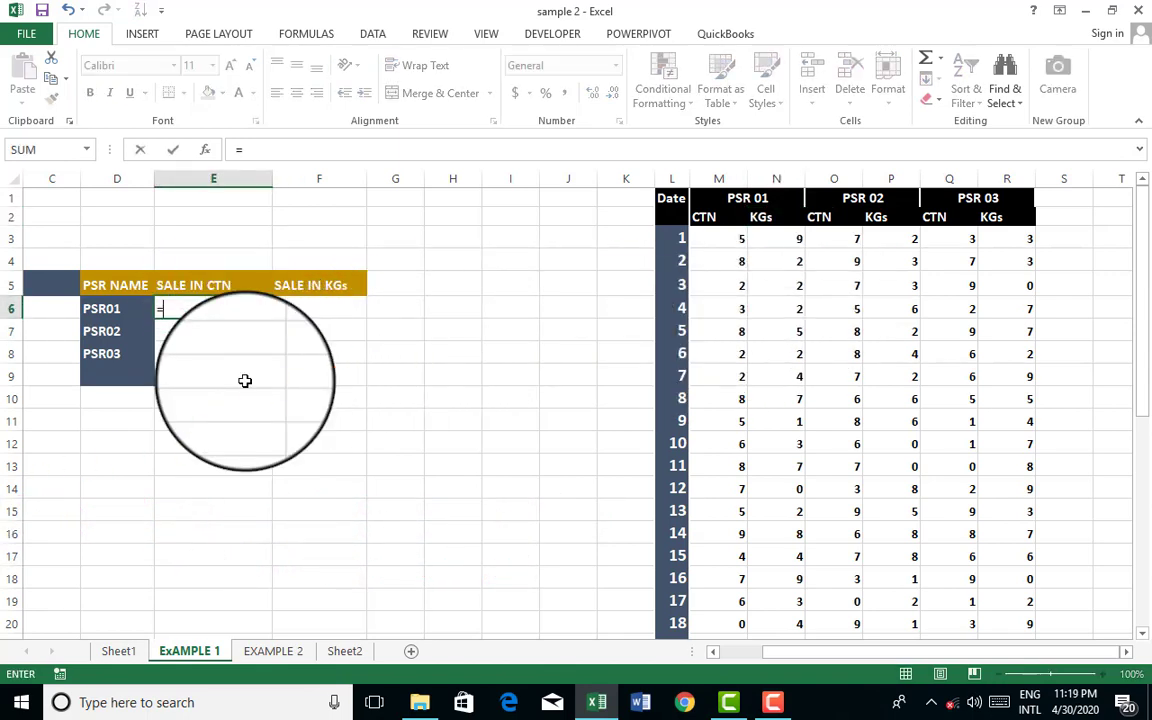
text(VLOO)
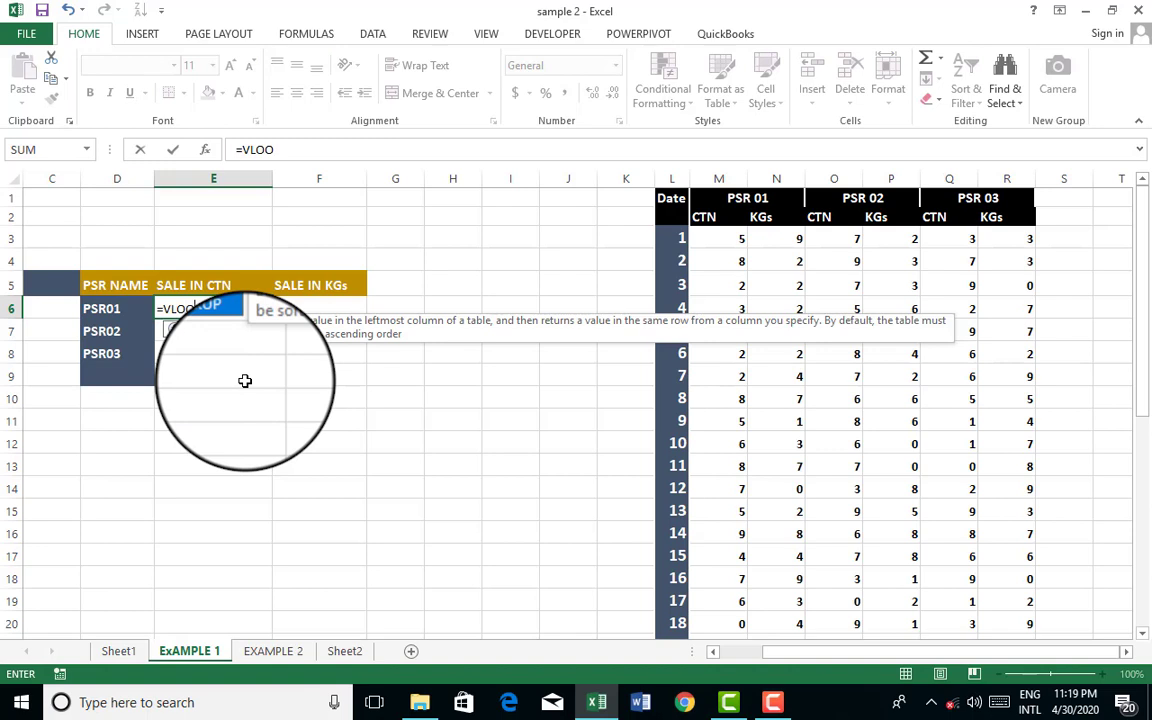
key(Tab)
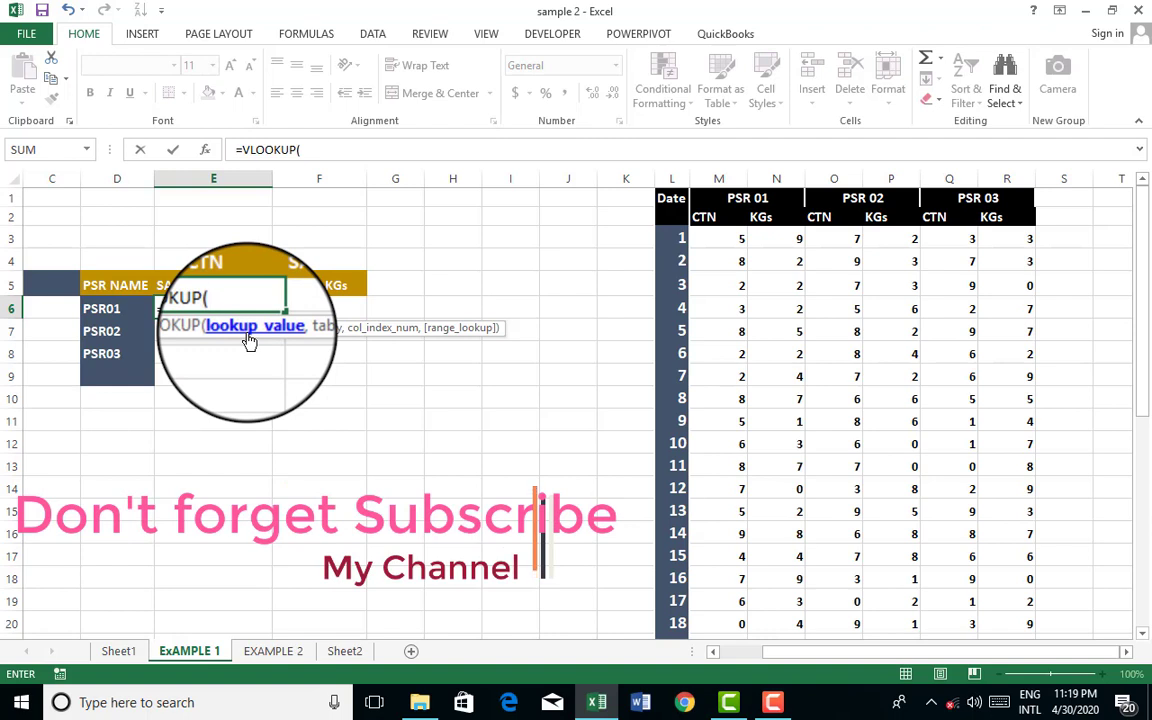
text(C5)
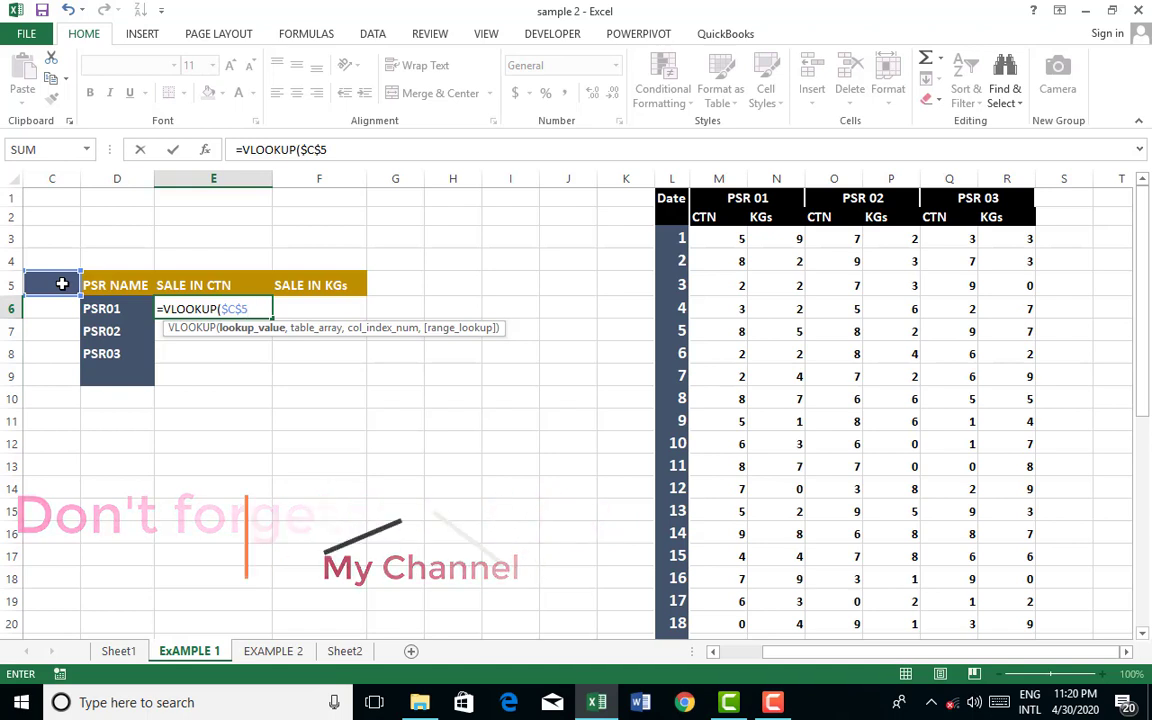
key(F2)
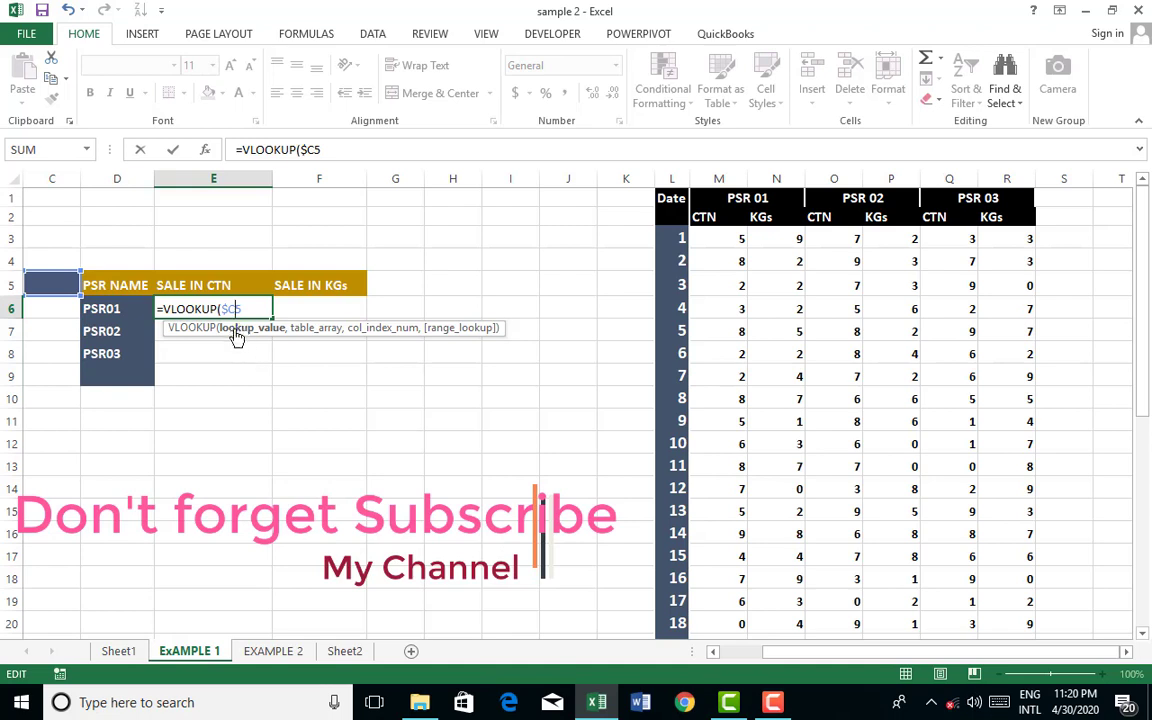
key(F4)
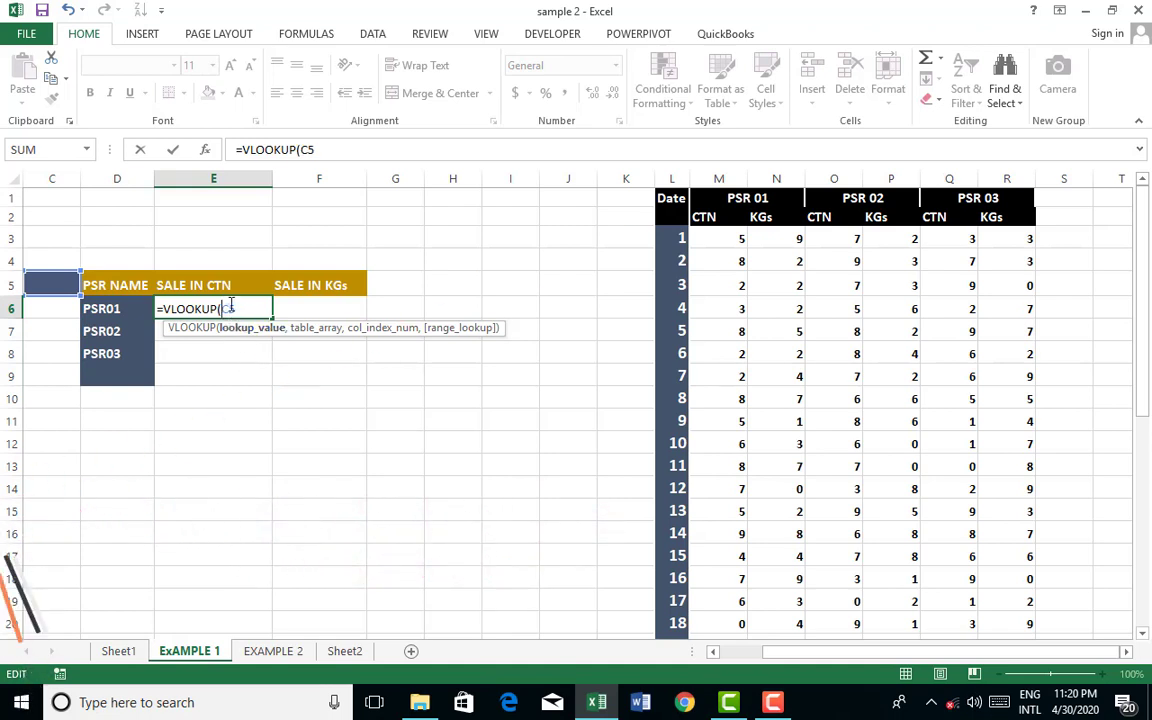
key(F4)
key(F4)
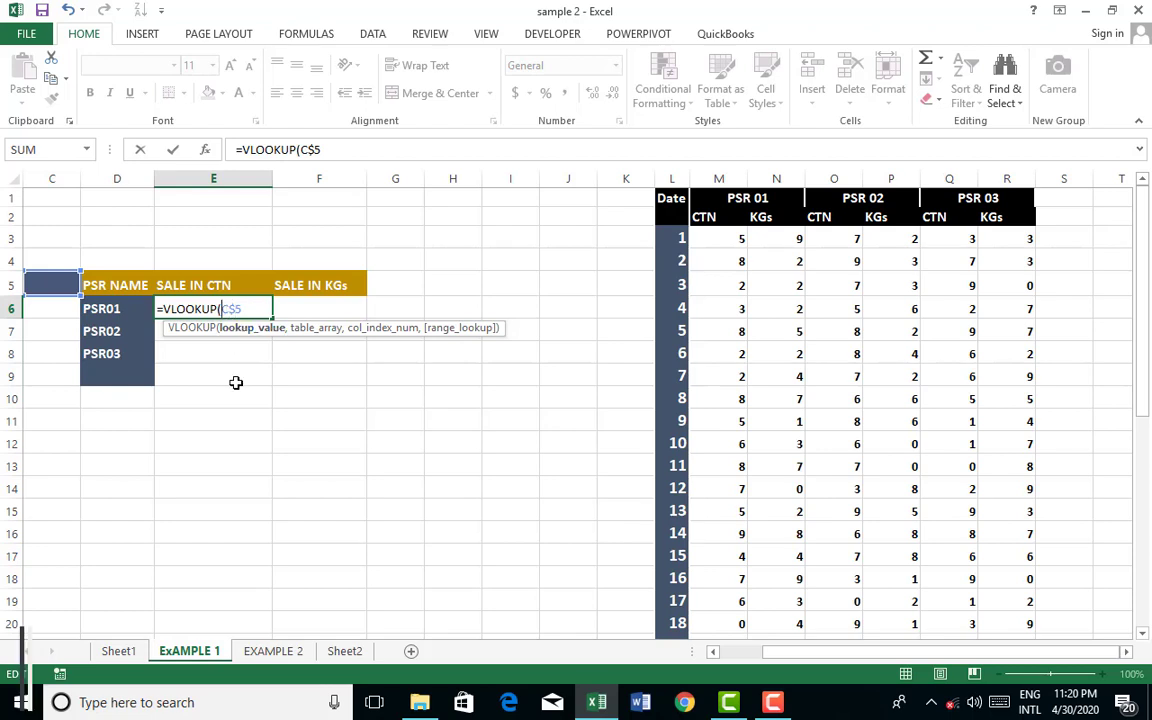
text($)
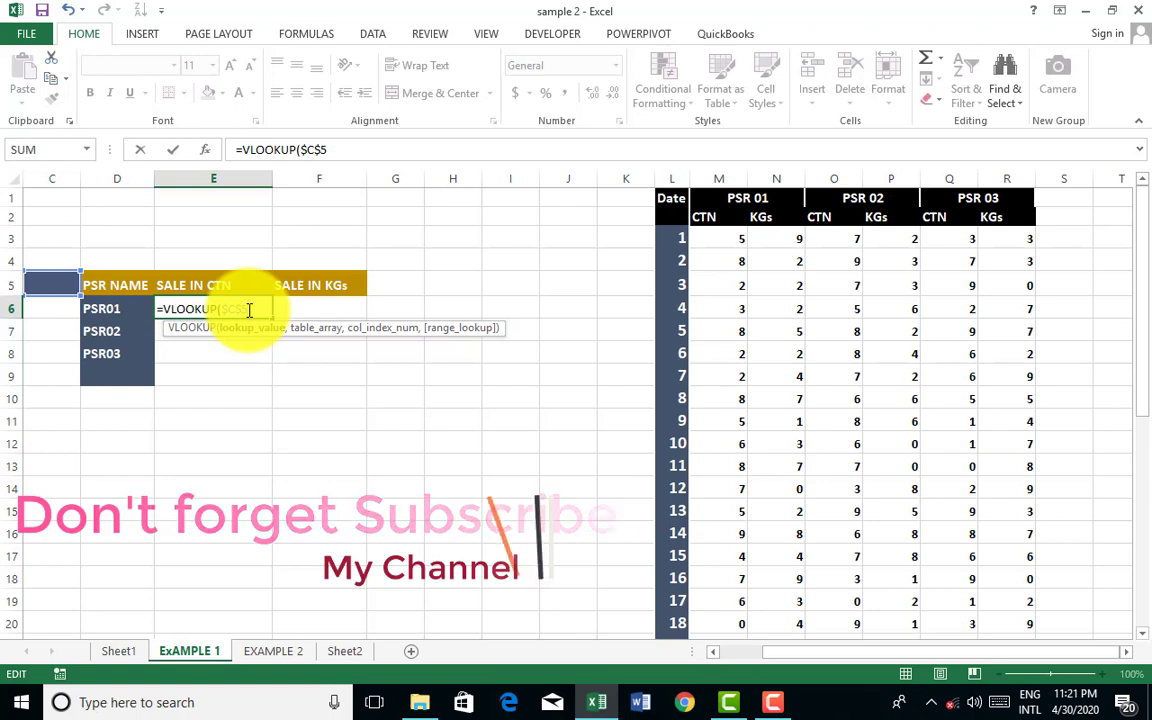
text(,)
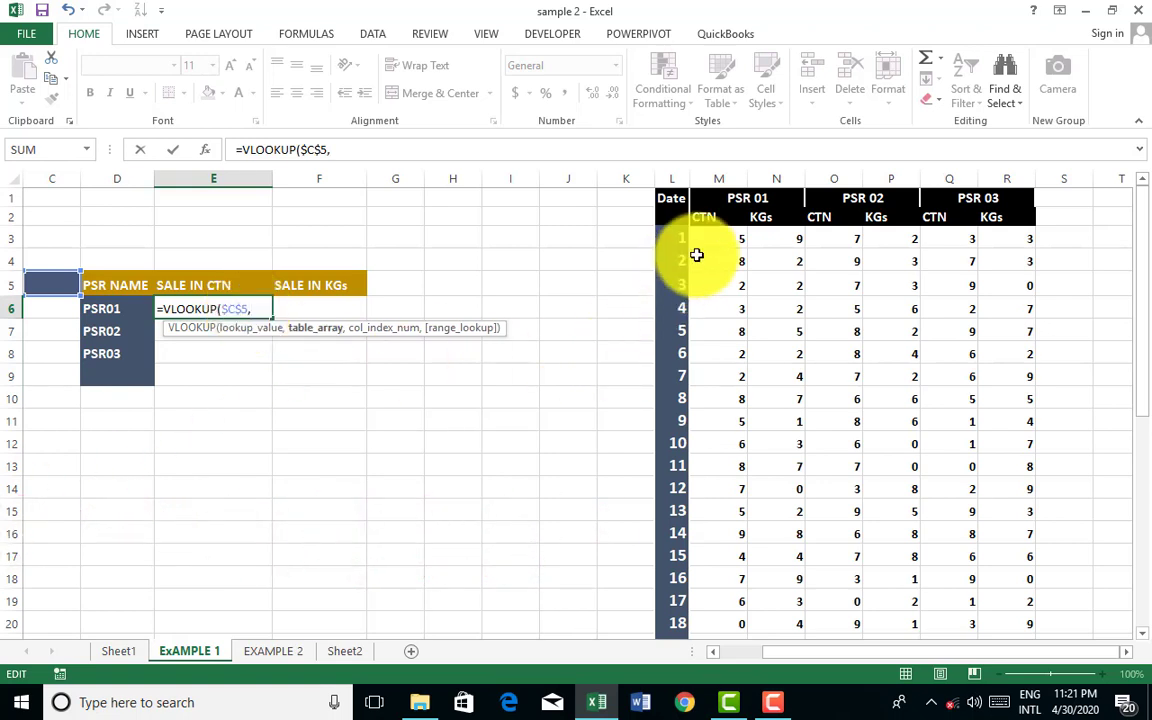
Add the absolute table range $L$3:$R$38 to the E6 VLOOKUP
click(697, 238)
key(Left)
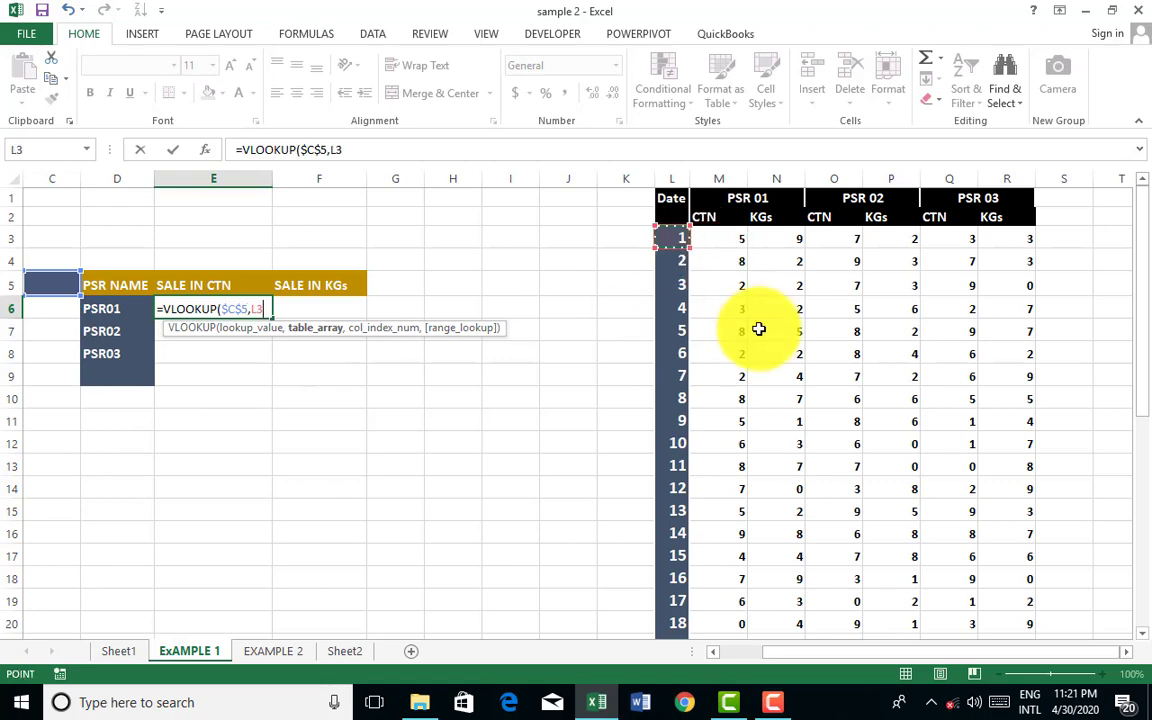
key(ctrl+shift+Right)
key(ctrl+shift+Down)
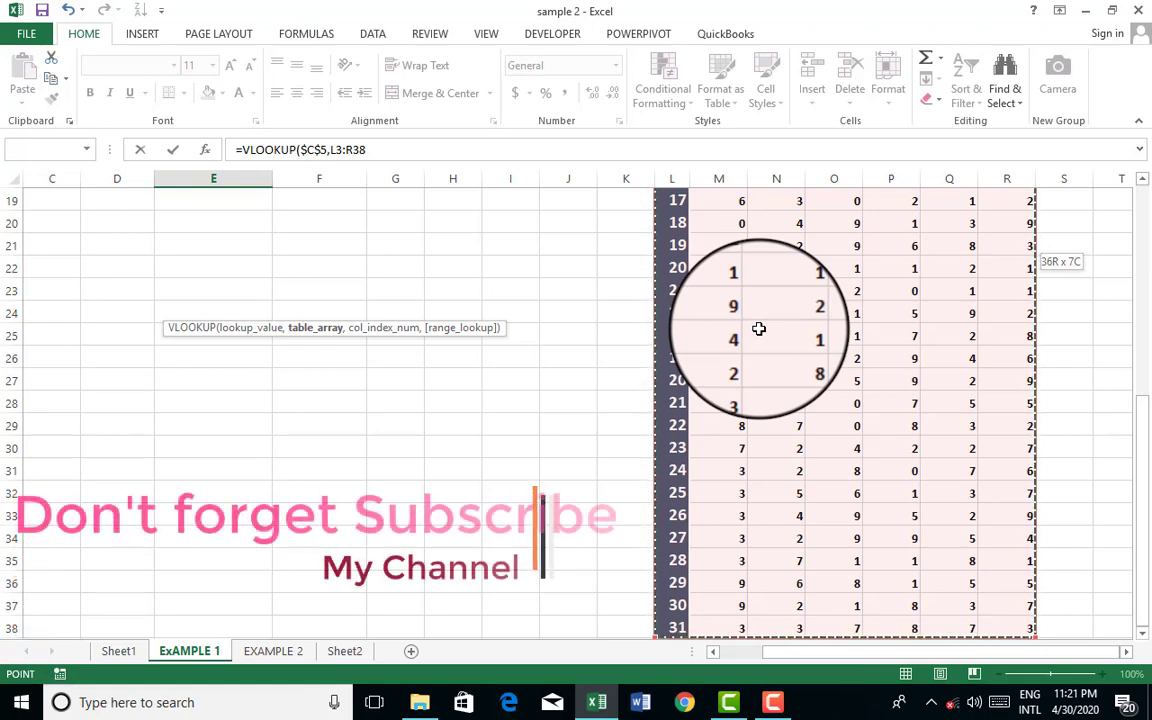
key(F4)
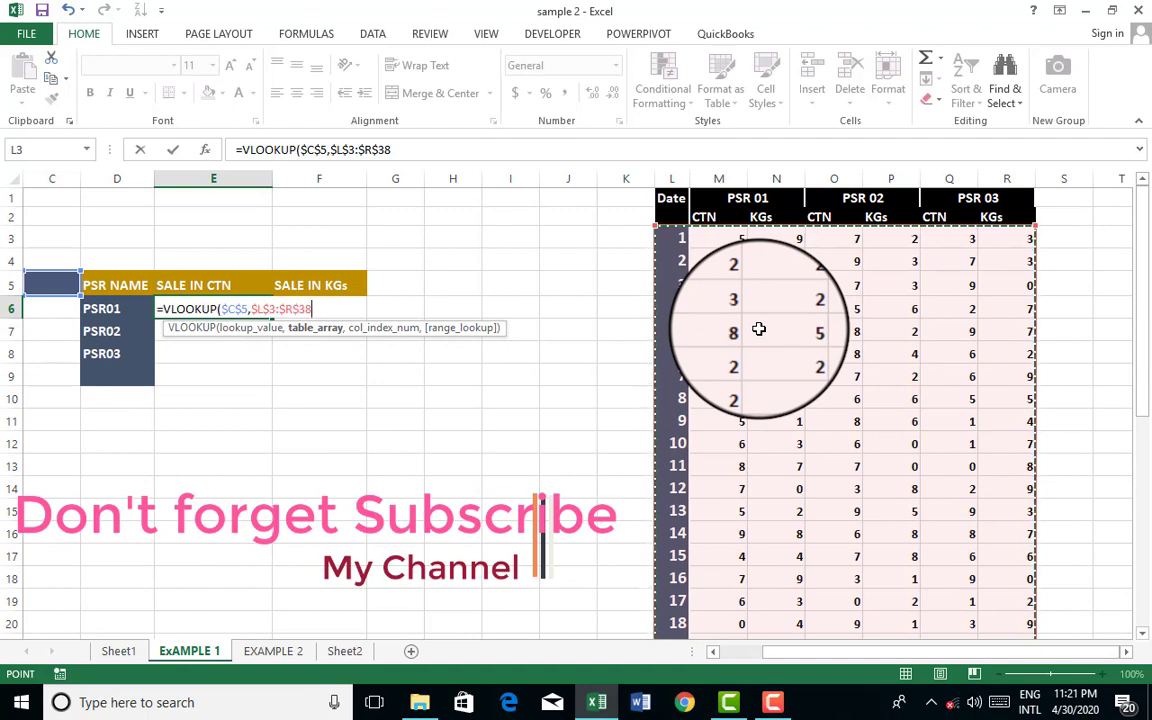
text(,7)
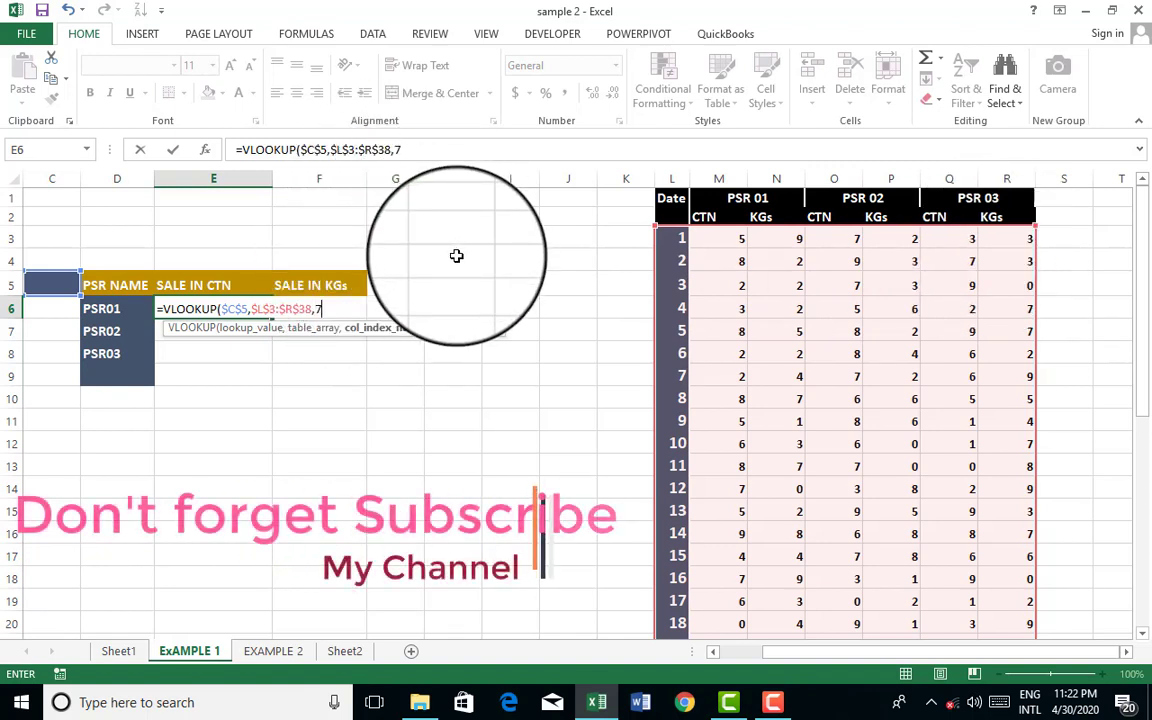
Complete E6 as =VLOOKUP($C$5,$L$3:$R$38,7,FALSE) and check the still-empty C5
text(,)
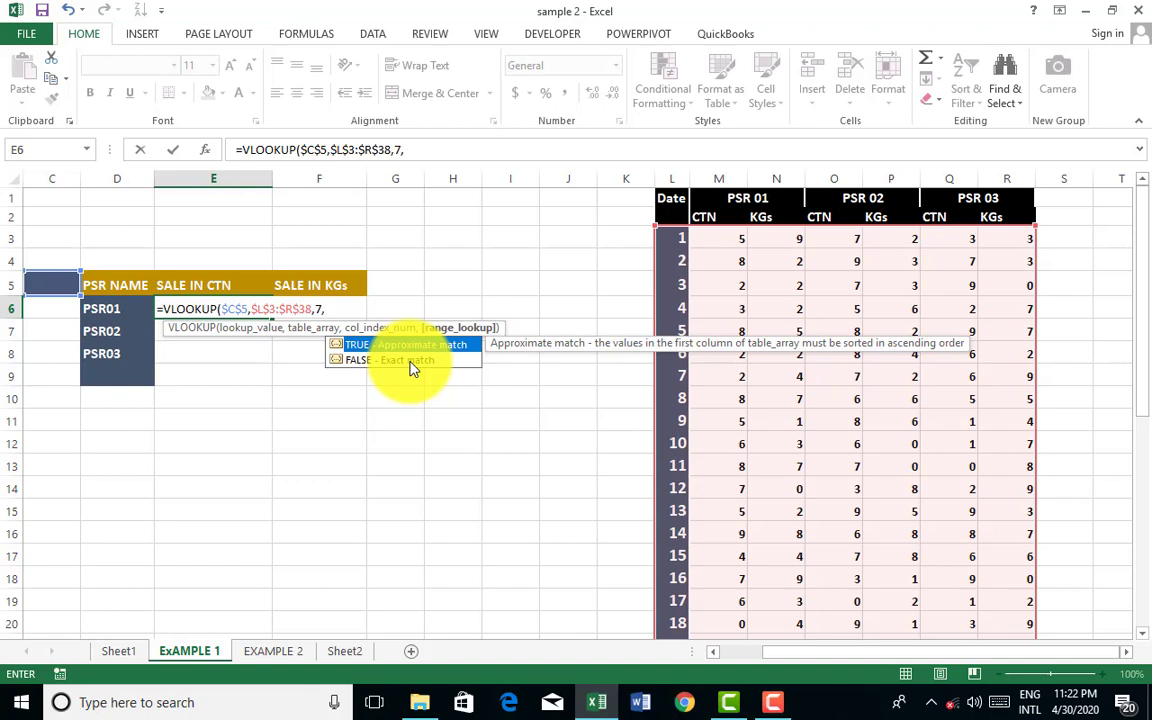
text(FALSE)
text())
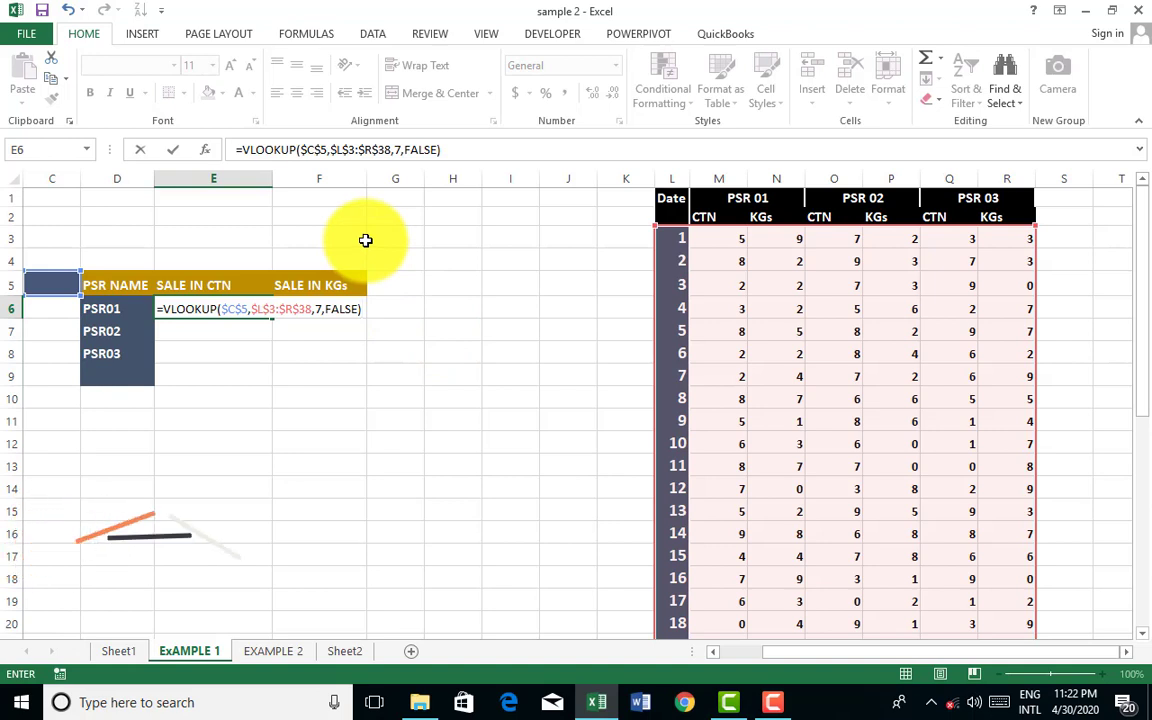
key(Return)
key(Up)
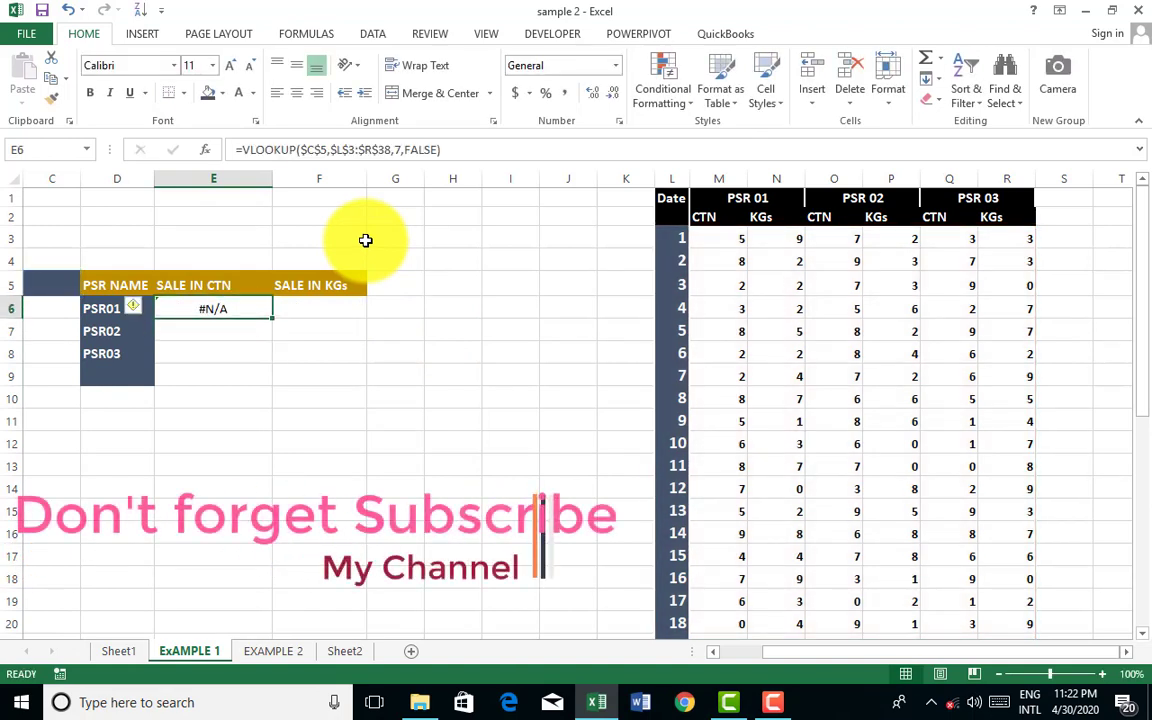
click(41, 286)
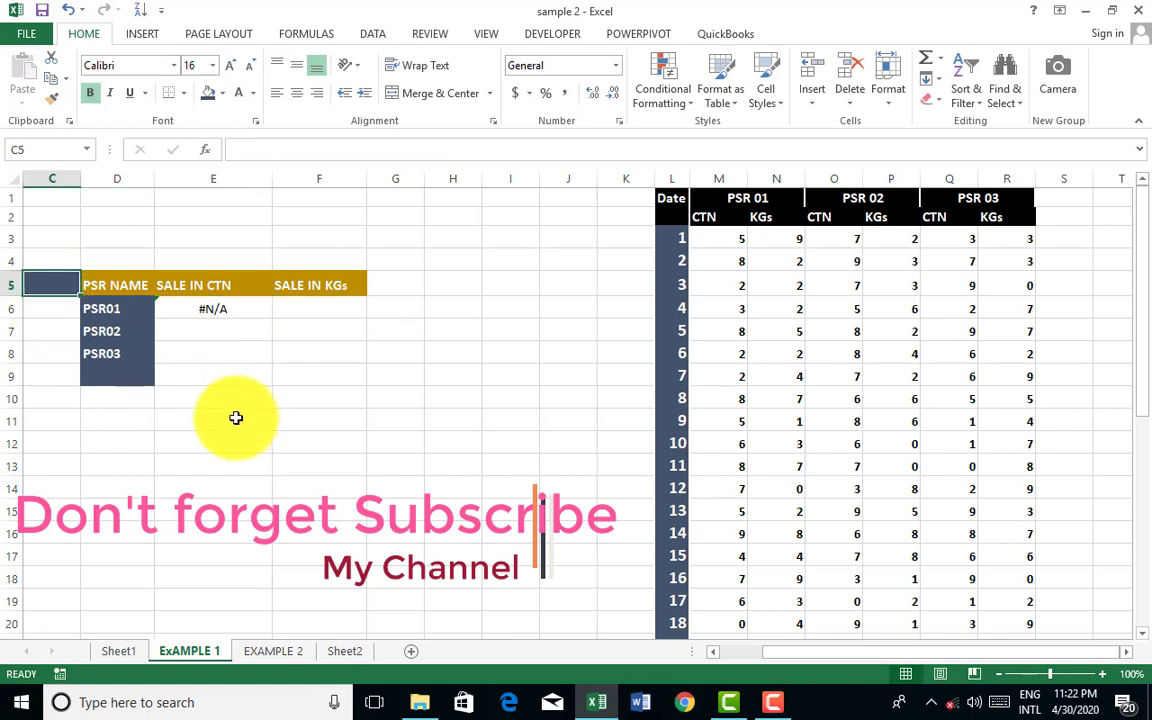
Wrap E6's lookup in IFERROR with the fallback text "ENTER LOOKUP VALUE"
click(213, 313)
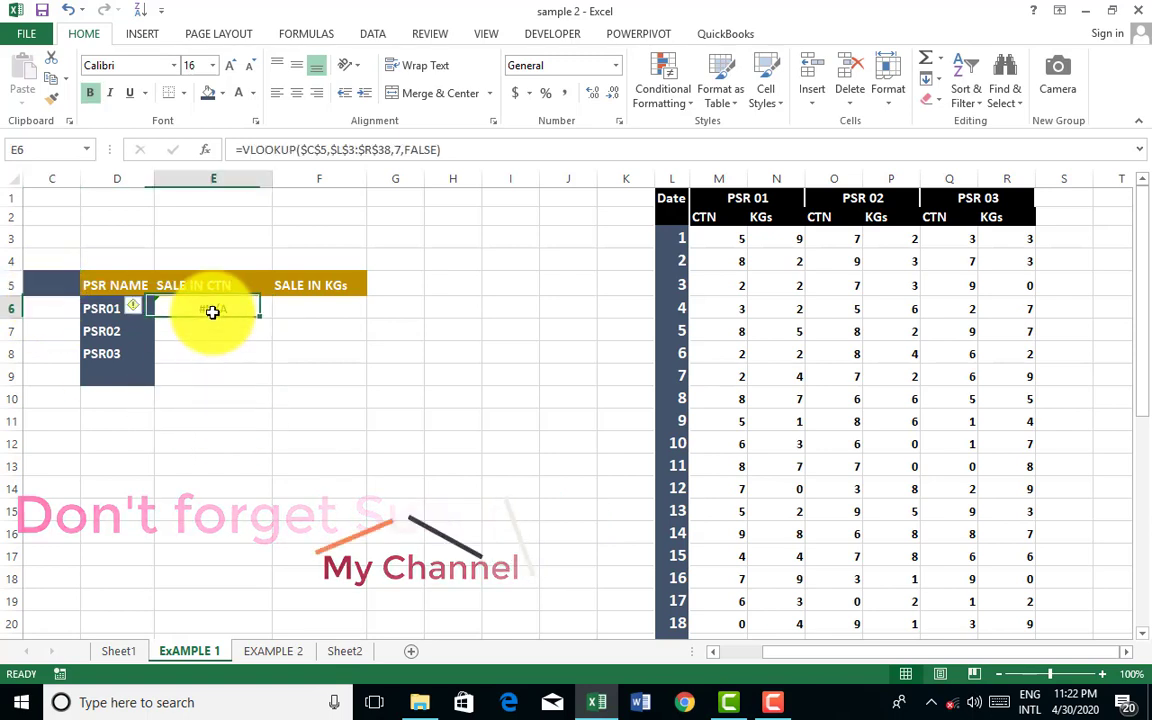
click(239, 150)
text(IF)
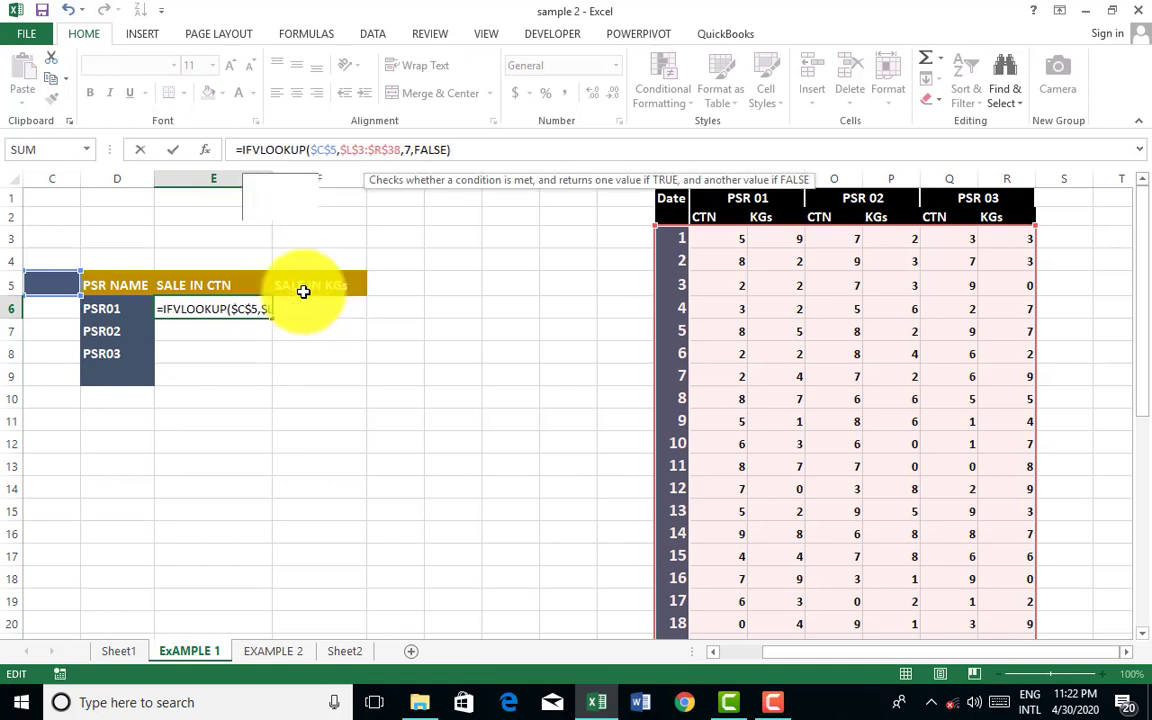
text(ERROR)
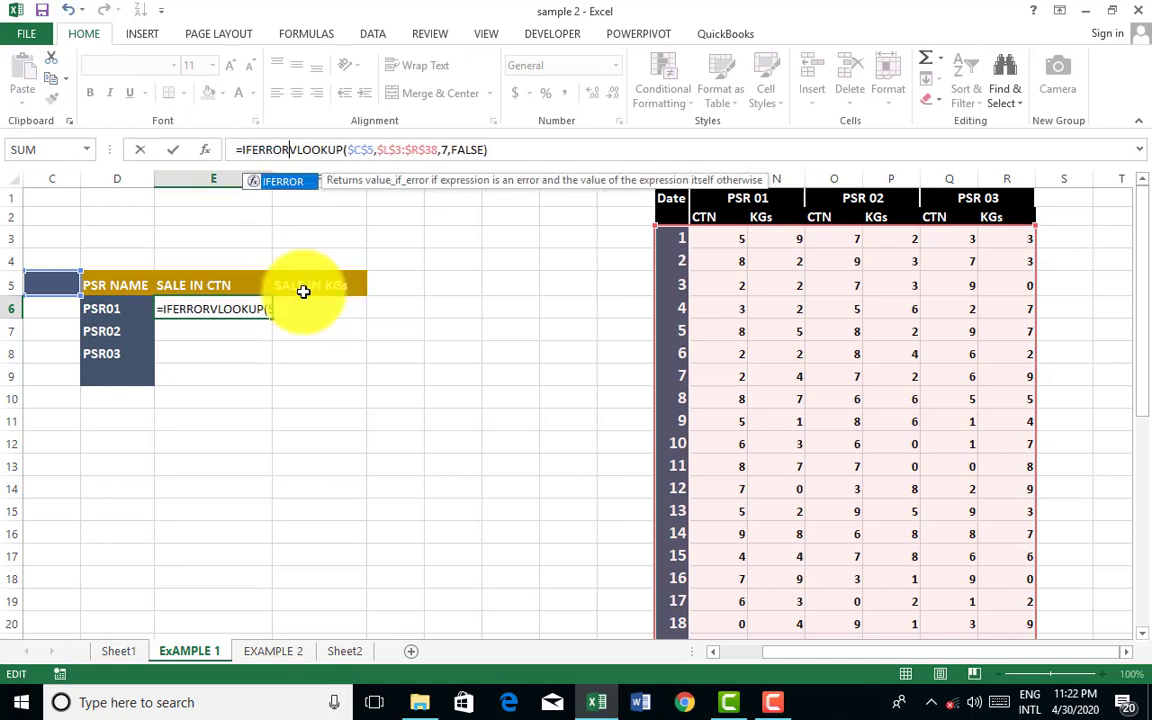
text(()
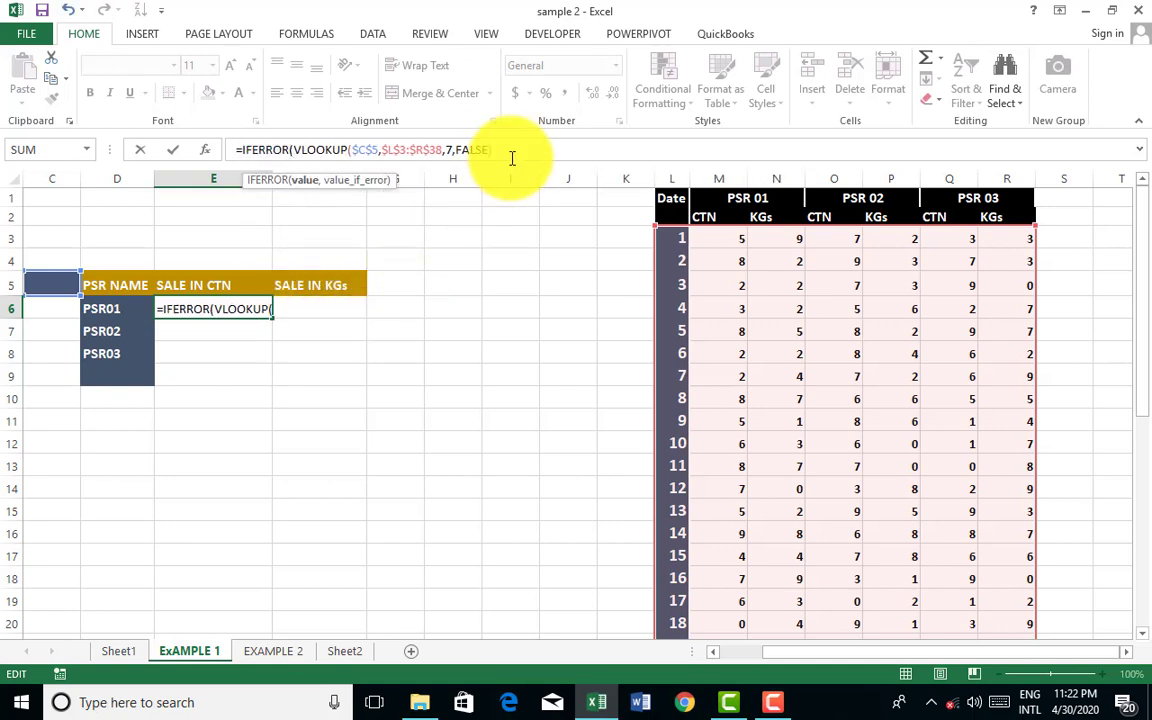
text(),)
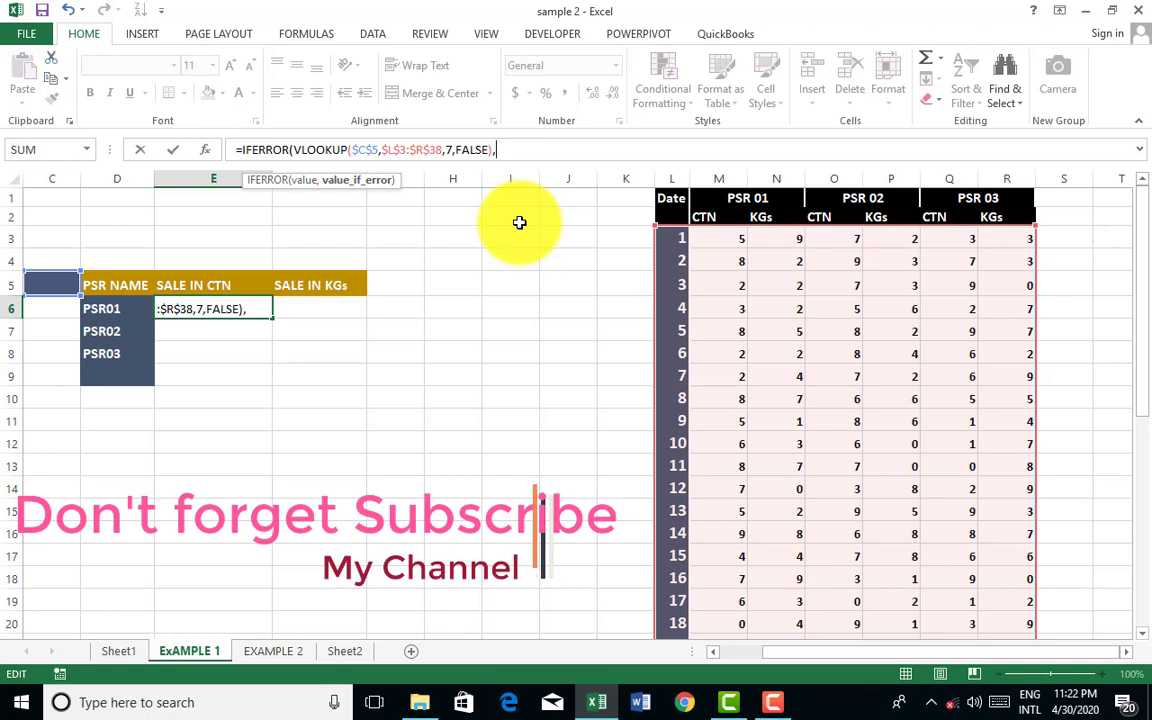
text("ENTER LOOKUP VALUE)
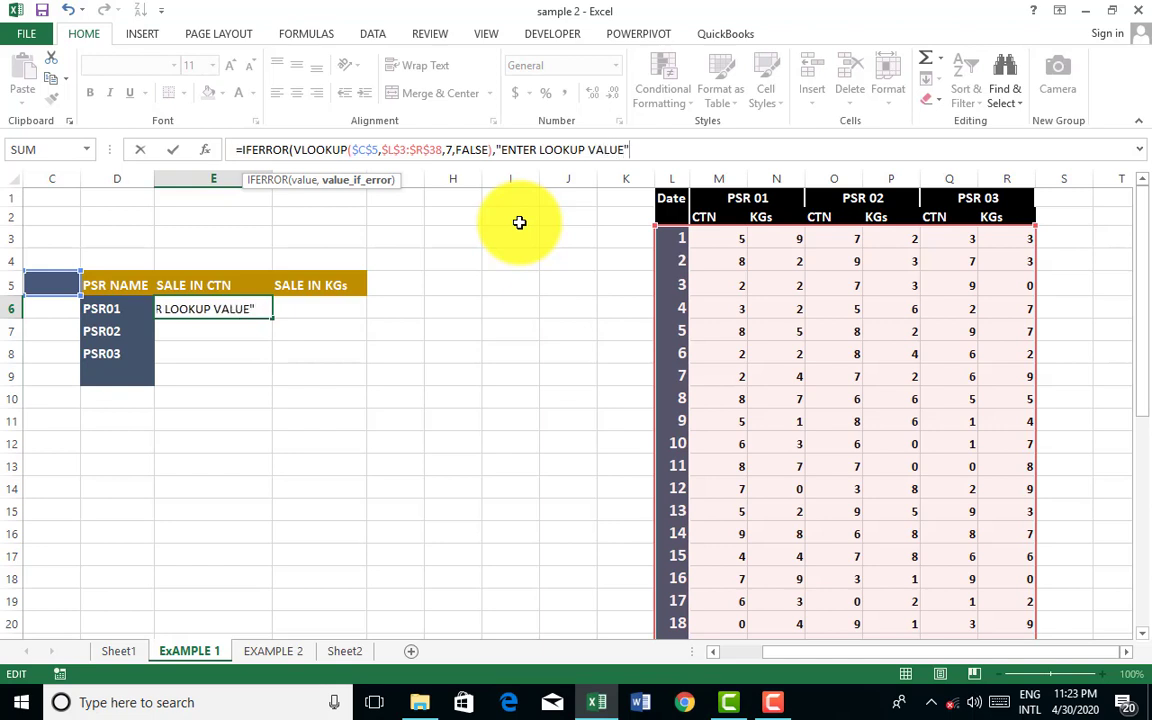
key(Return)
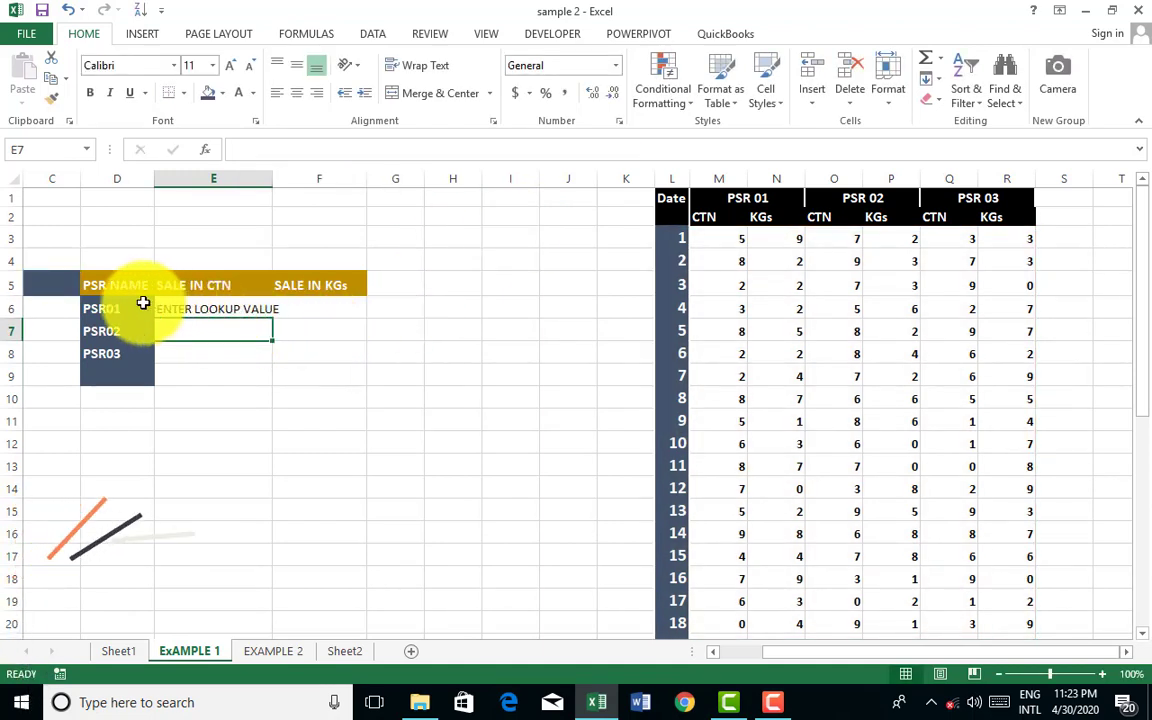
Enter date 17 in C5 and confirm E6 returns 2, matching date 17's PSR03 KGs
click(46, 283)
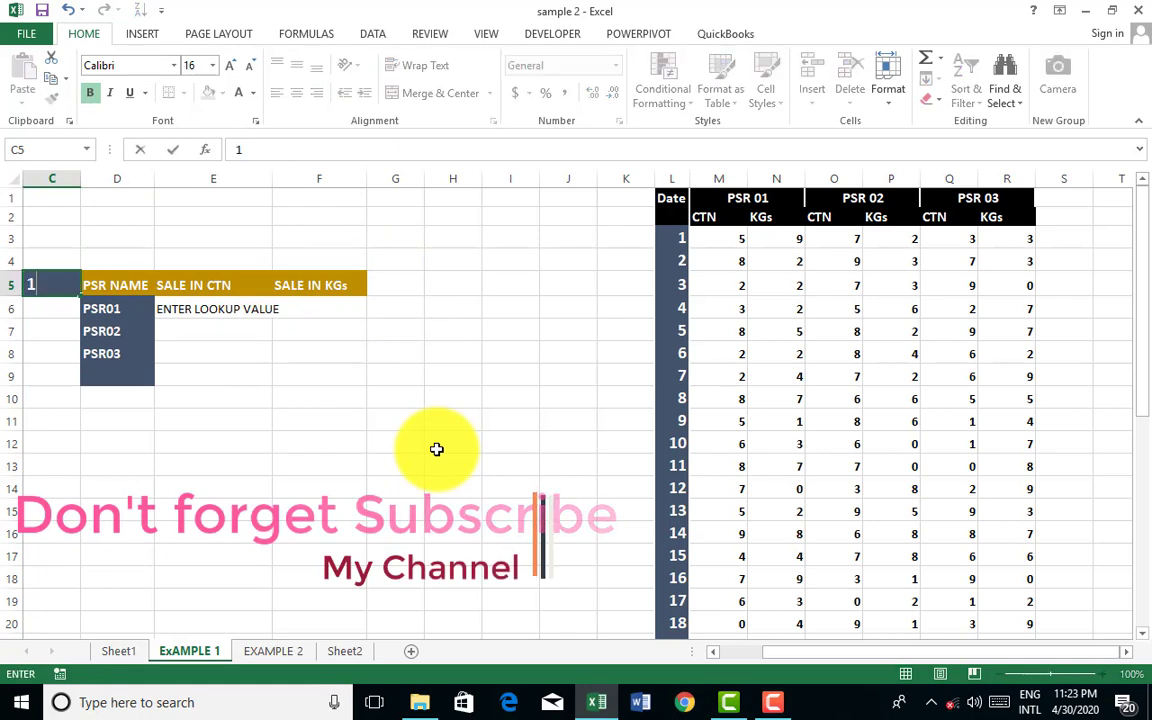
text(17)
click(683, 601)
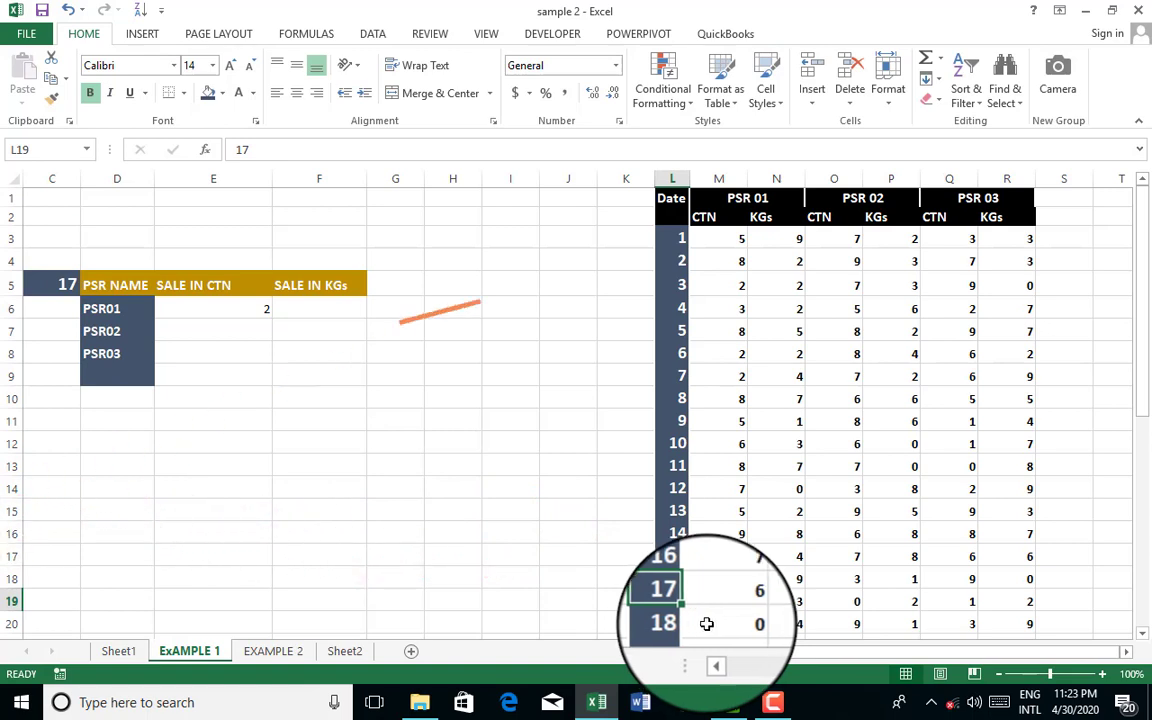
click(1009, 606)
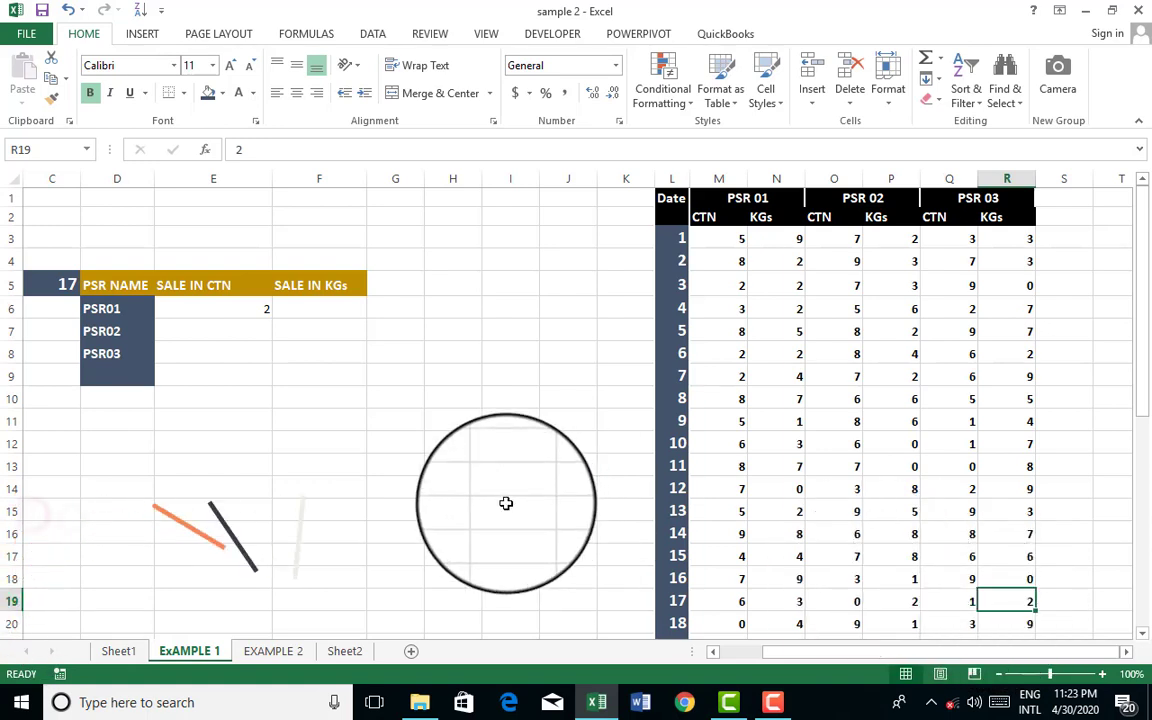
click(240, 310)
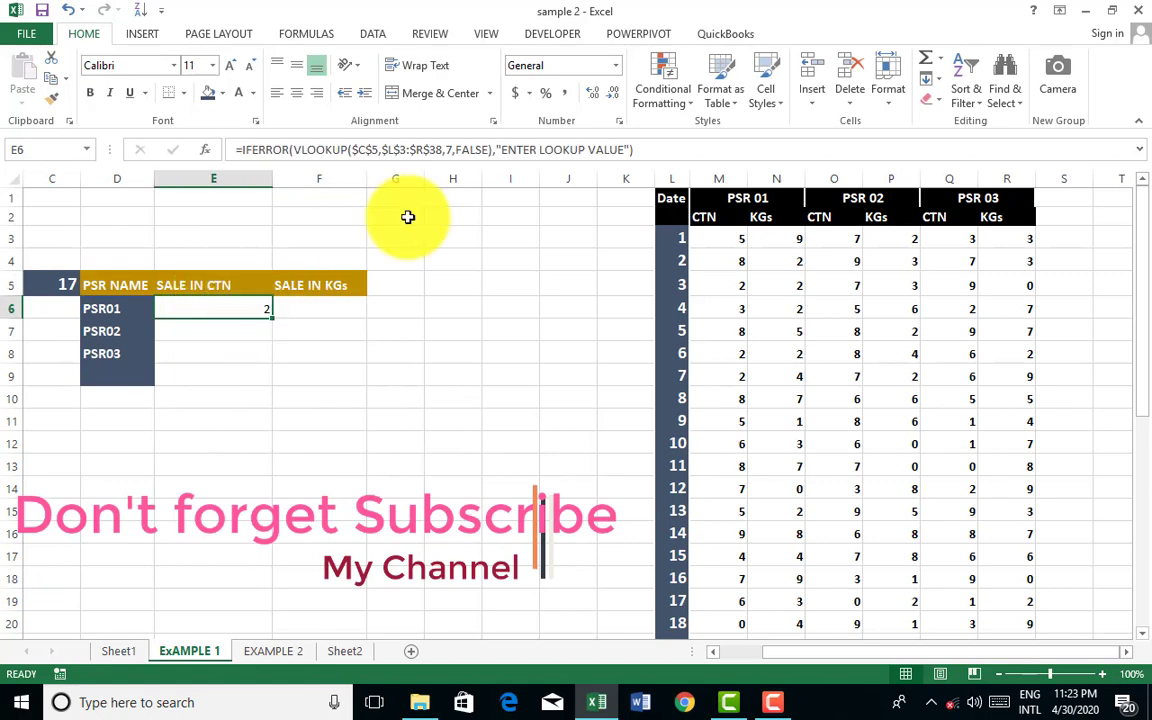
Set E6's column index to 2, copy it to F6, and fill E6:F6 down to row 9
click(448, 149)
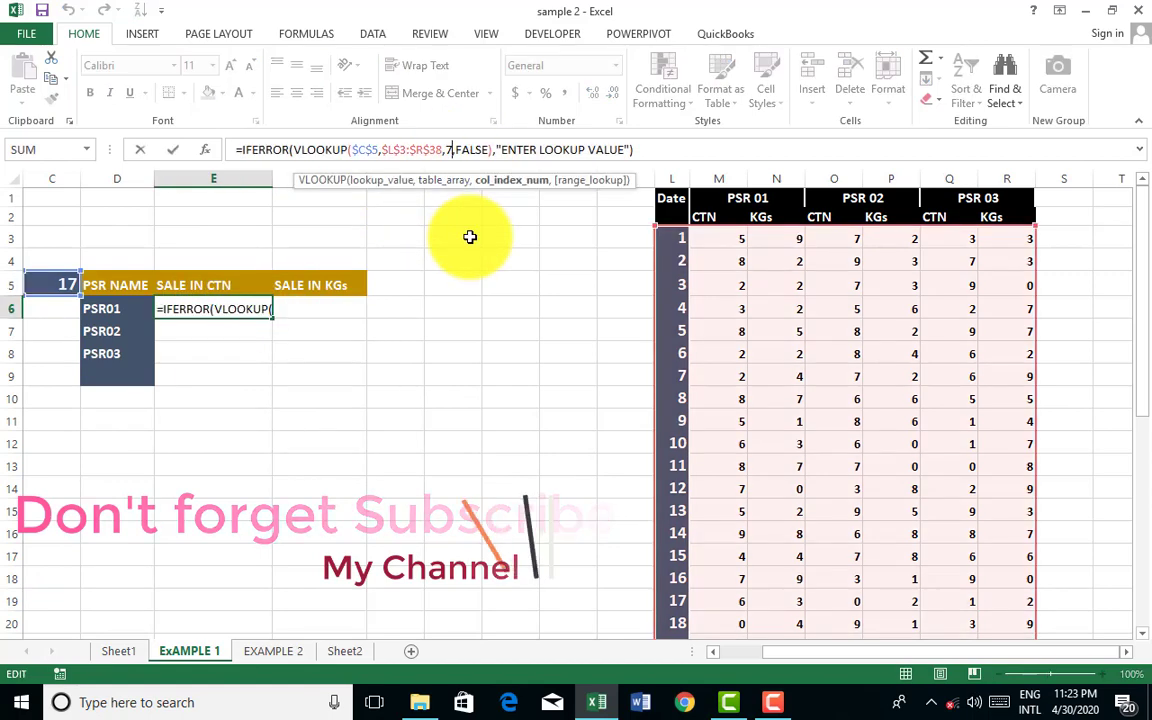
key(BackSpace)
text(2)
key(Return)
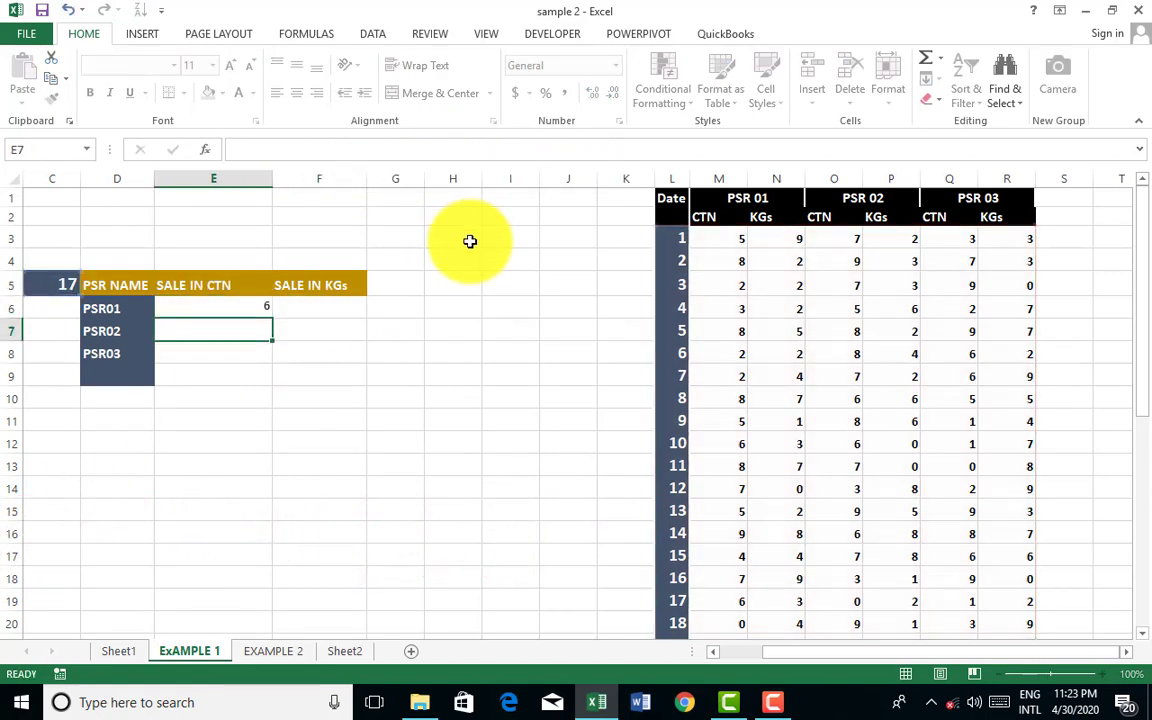
key(Up)
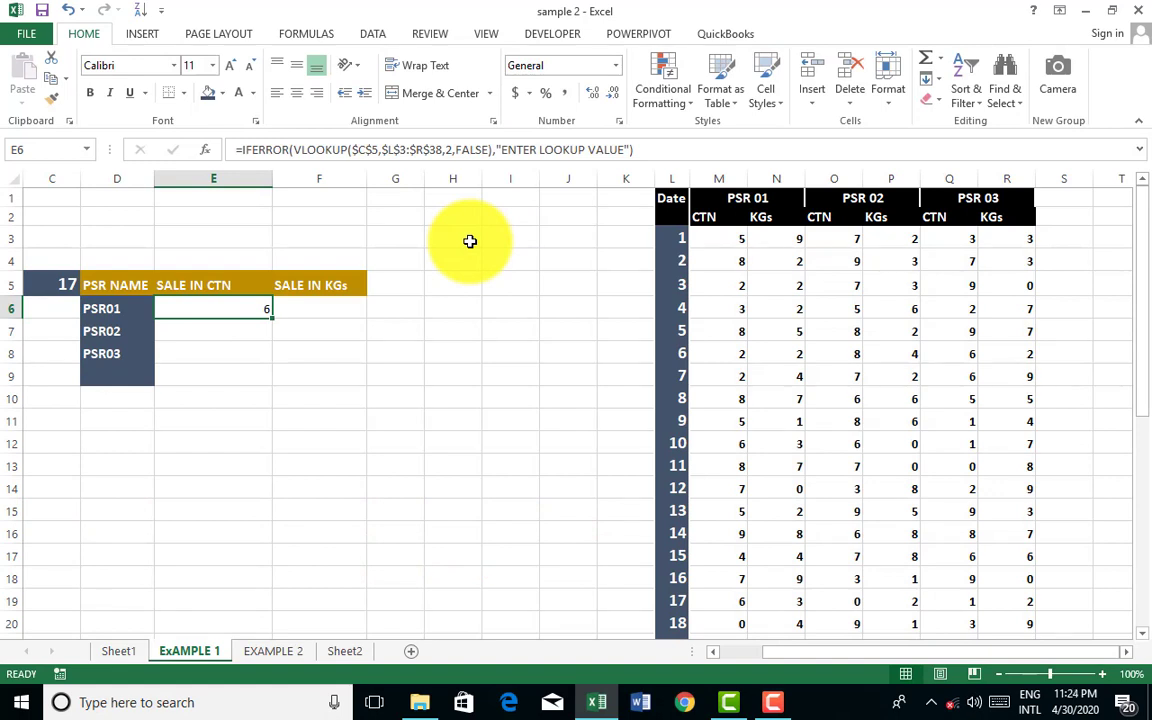
key(ctrl+c)
key(Right)
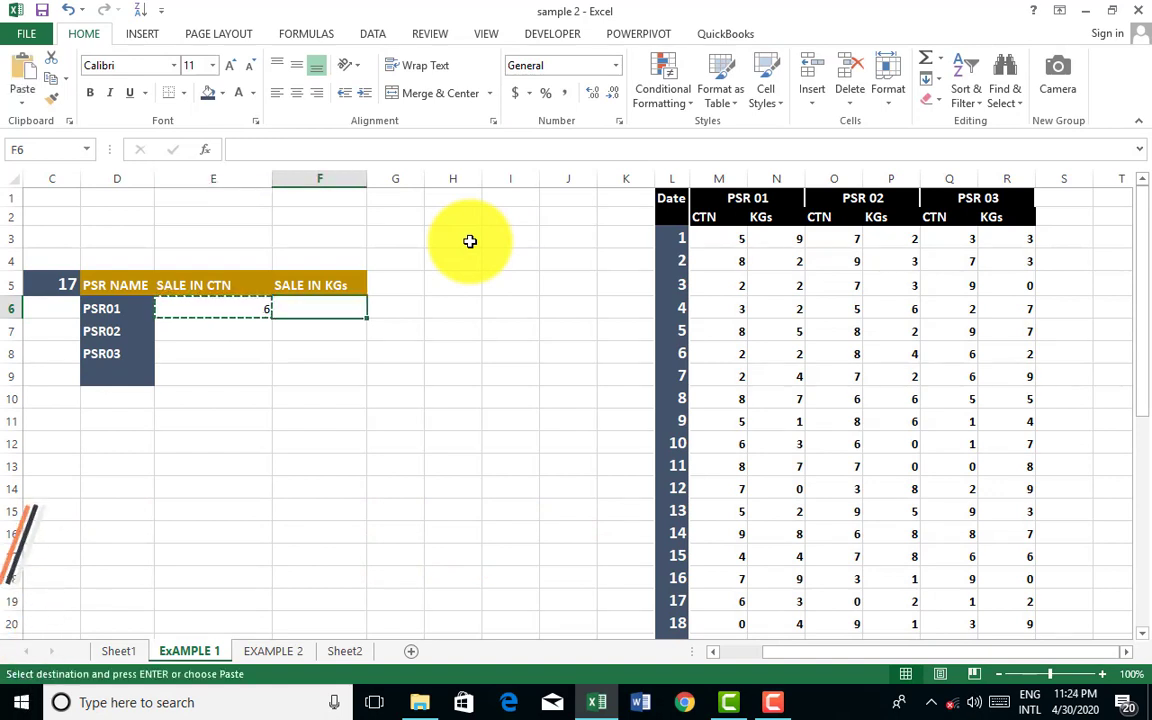
key(ctrl+v)
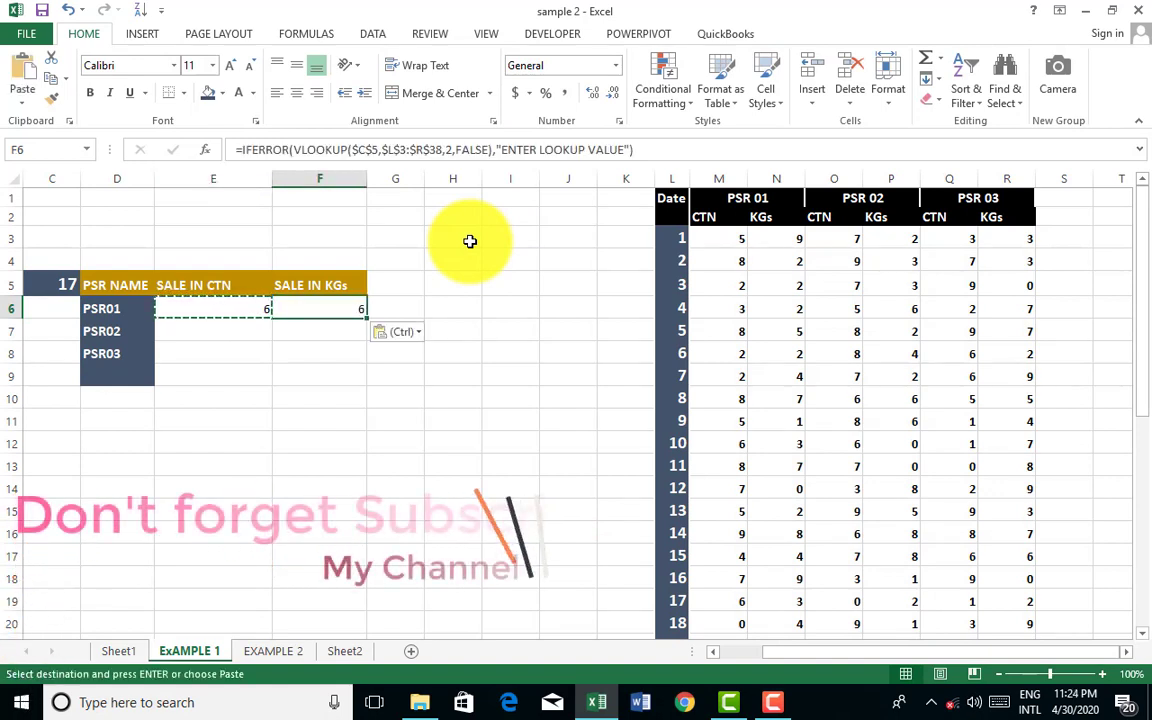
drag(257, 296, 334, 307)
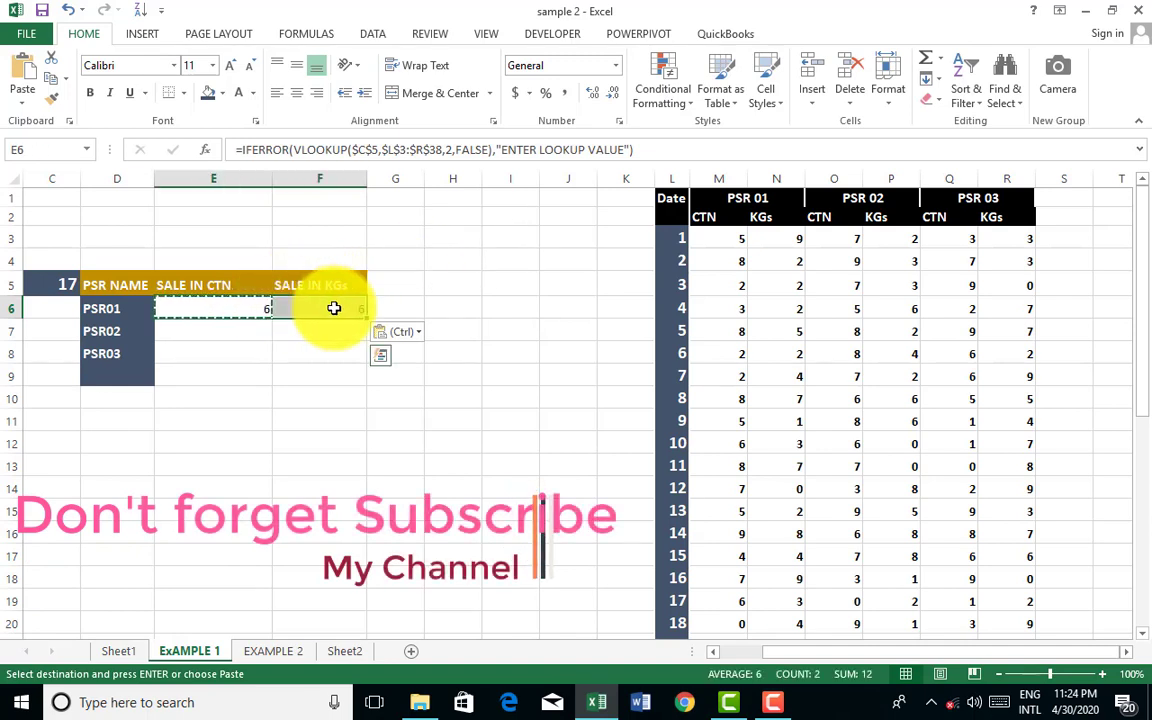
key(shift+Down)
key(shift+Down)
key(shift+Down)
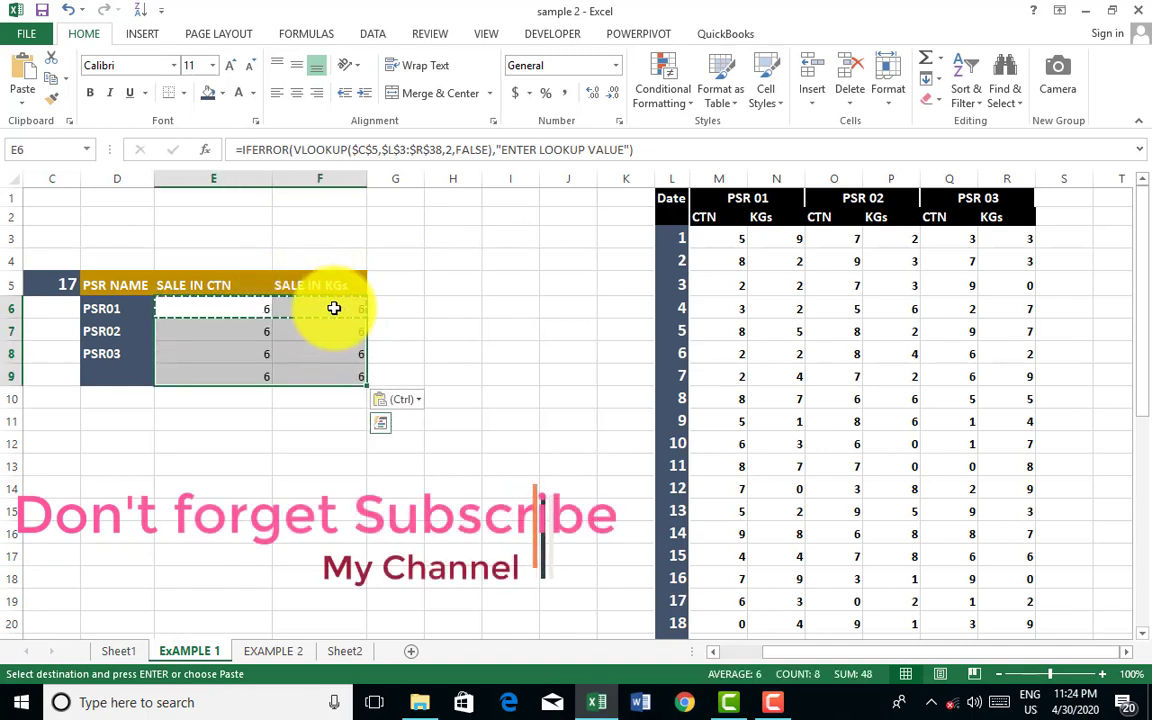
Adjust the column index numbers in the F6, E7 and F7 lookups
click(334, 308)
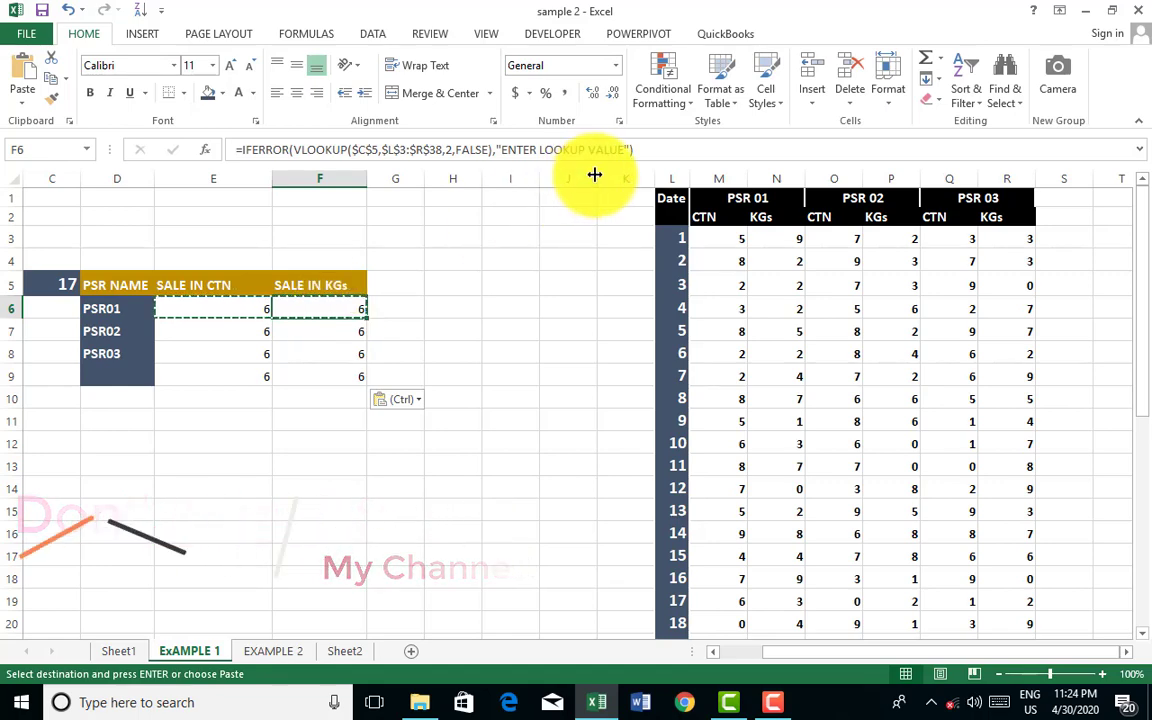
click(453, 149)
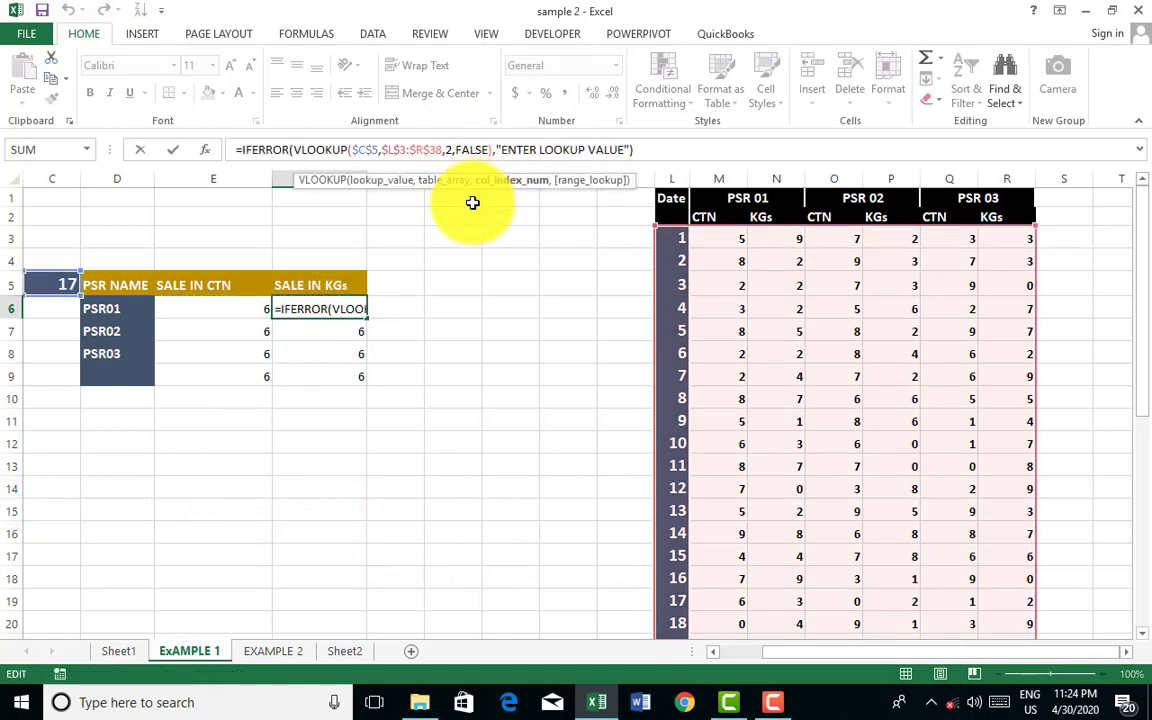
key(BackSpace)
text(2)
key(Return)
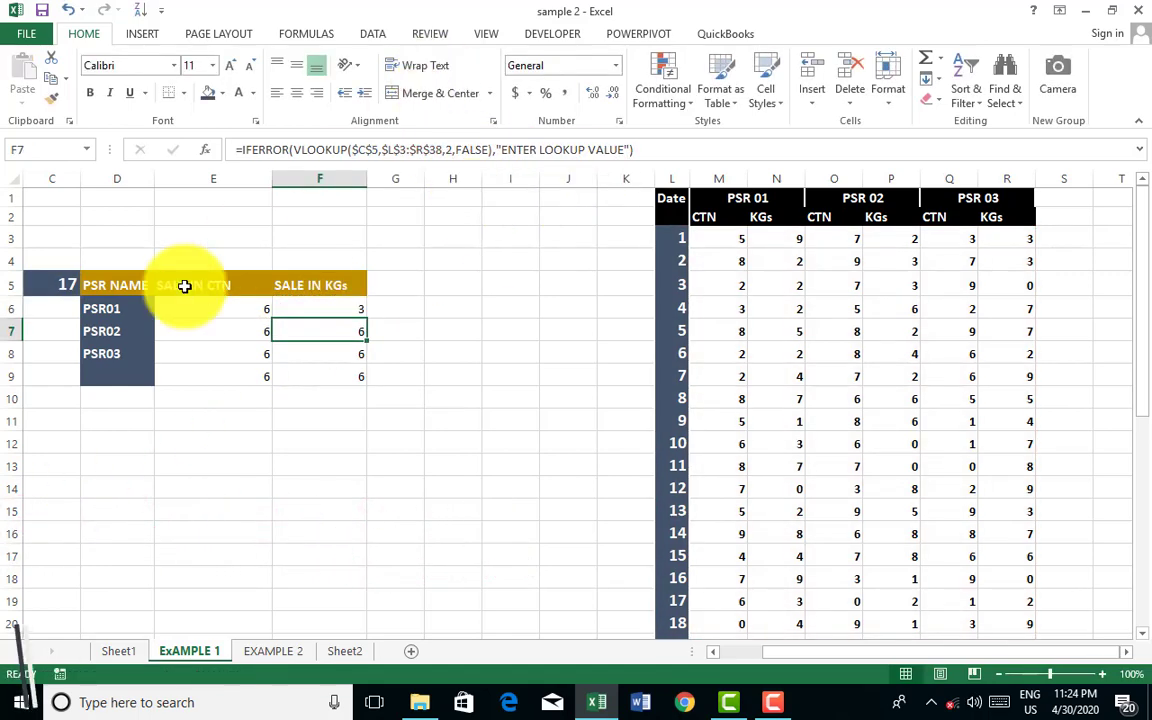
click(231, 330)
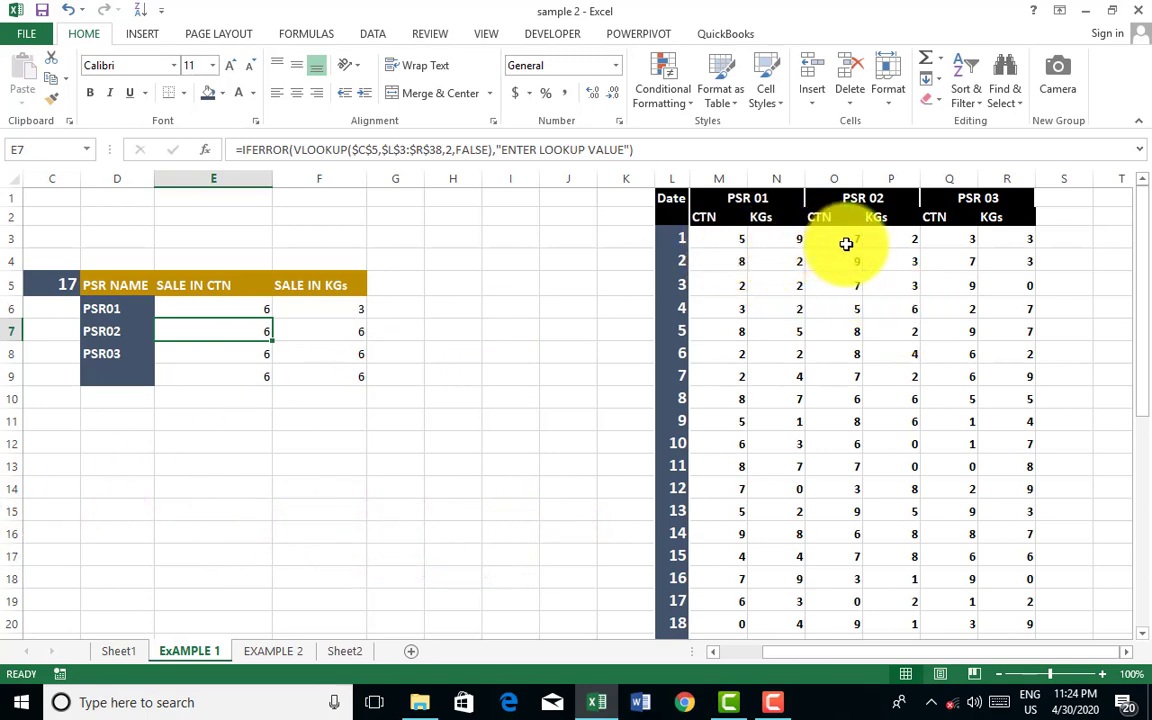
click(456, 149)
key(Return)
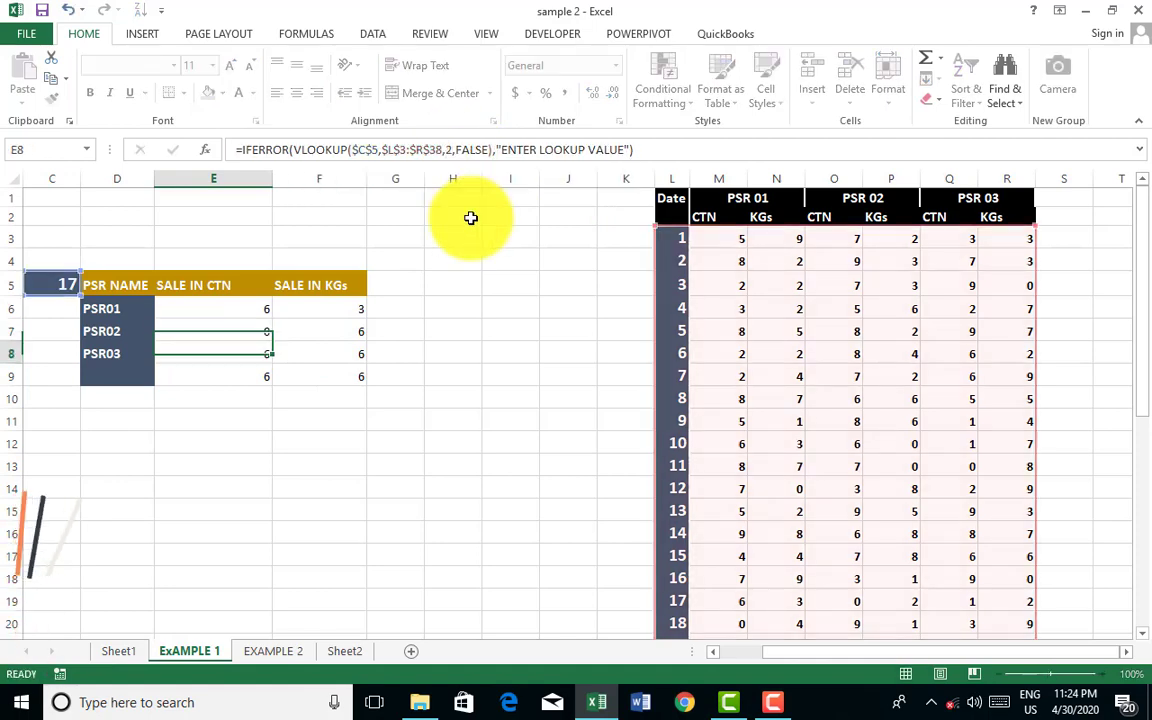
key(Up)
key(Right)
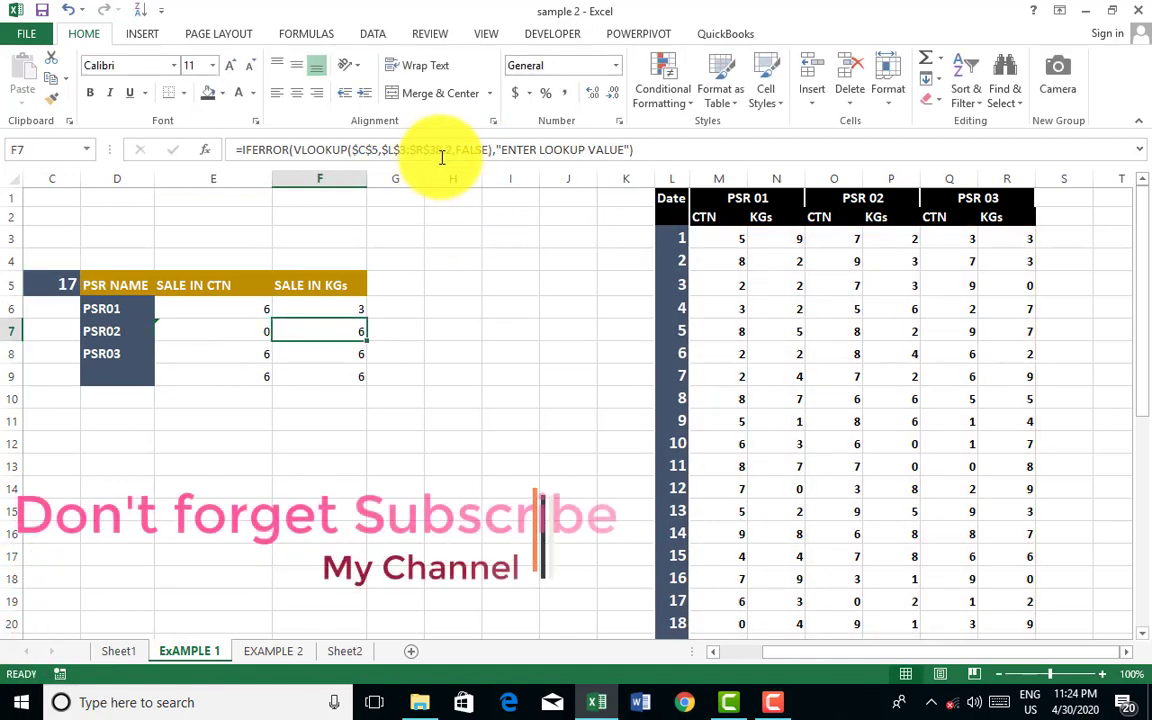
click(451, 149)
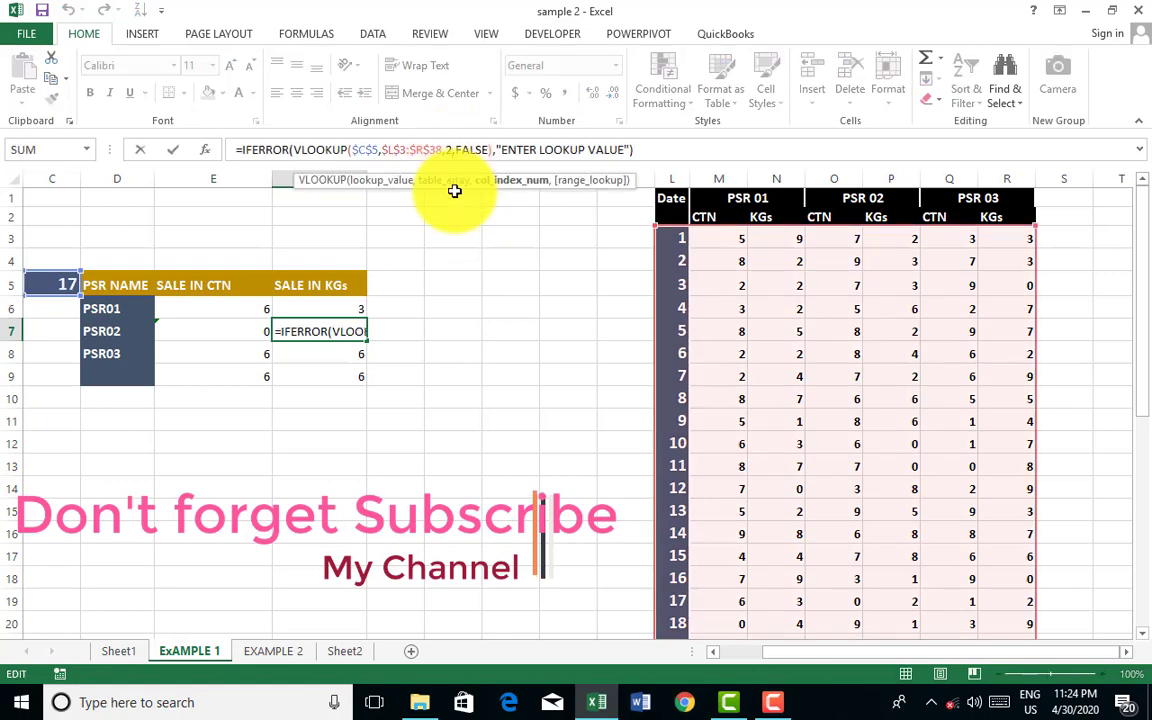
key(BackSpace)
text(2)
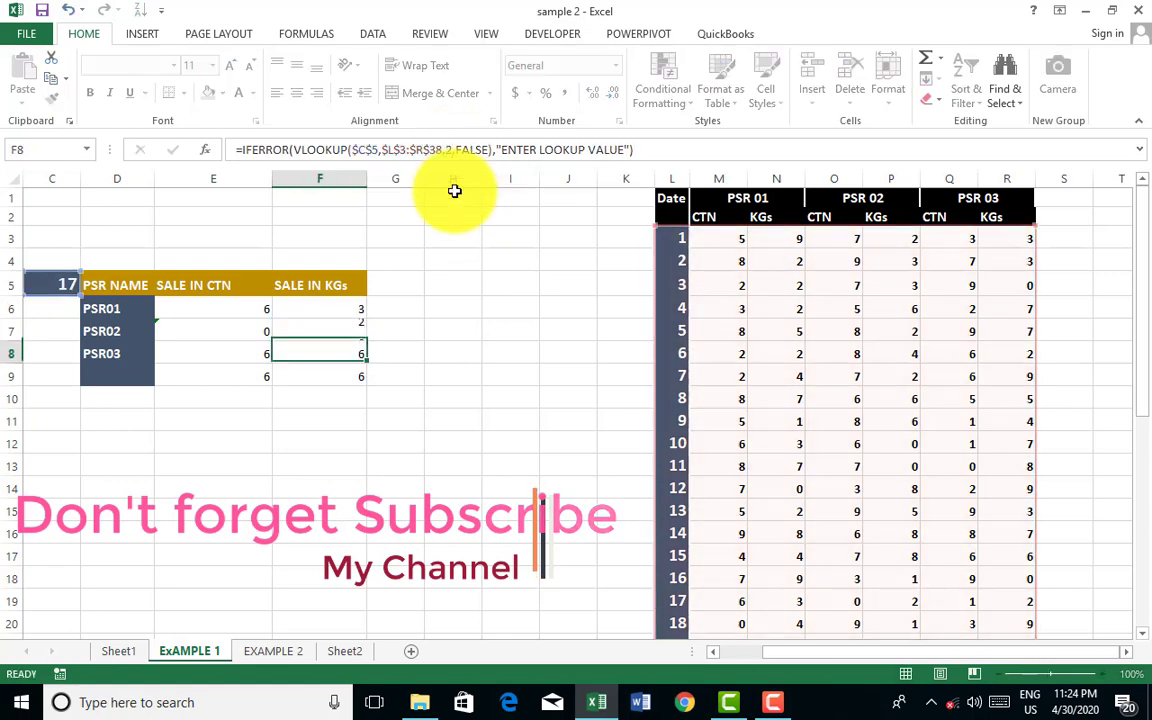
key(Return)
Adjust the E8 and F8 column index numbers, then clear the extra lookups in E9:F9
click(250, 356)
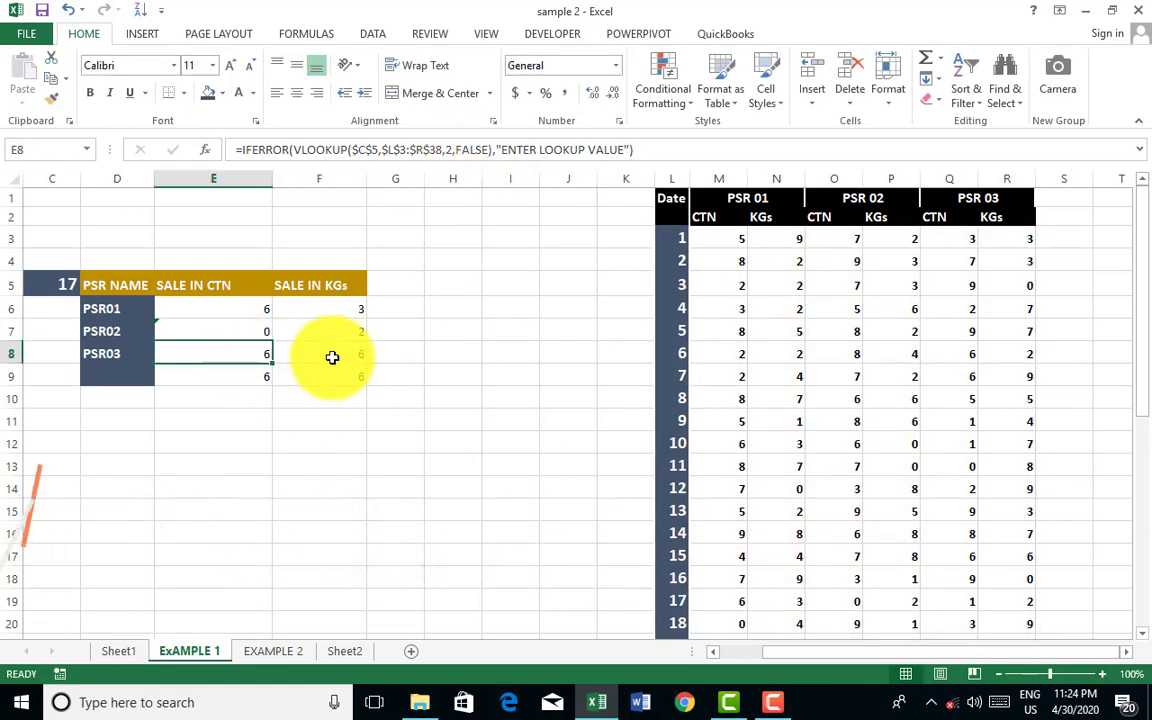
click(451, 149)
key(BackSpace)
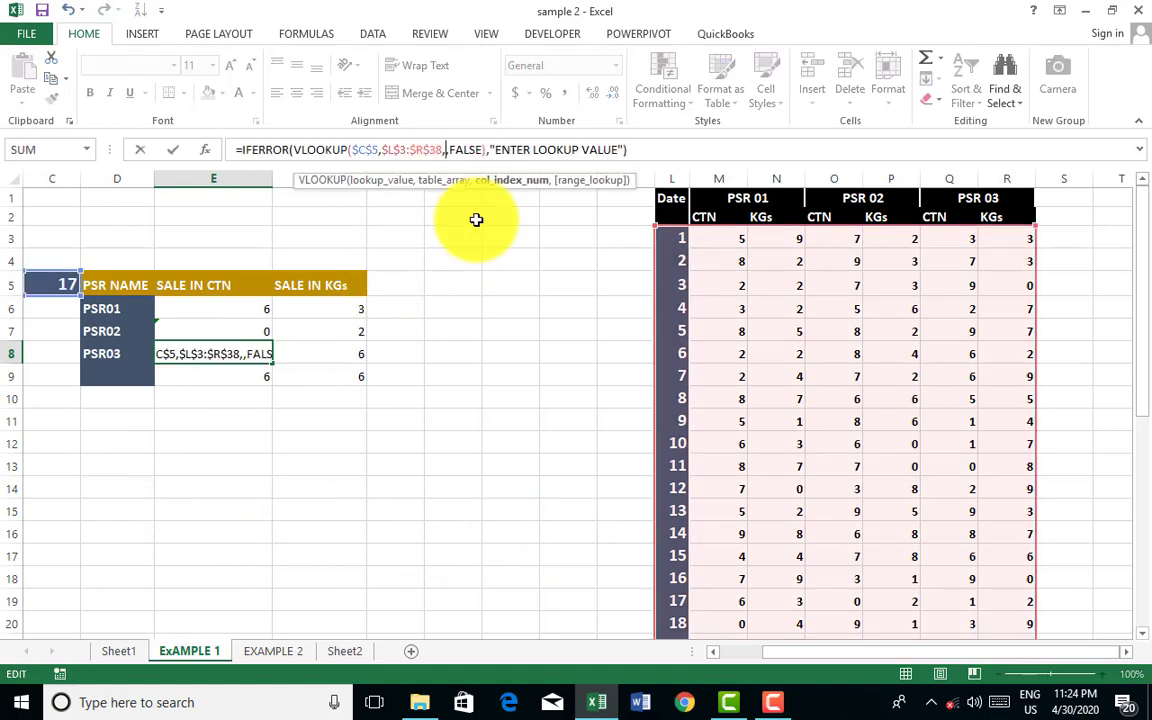
text(1)
key(Tab)
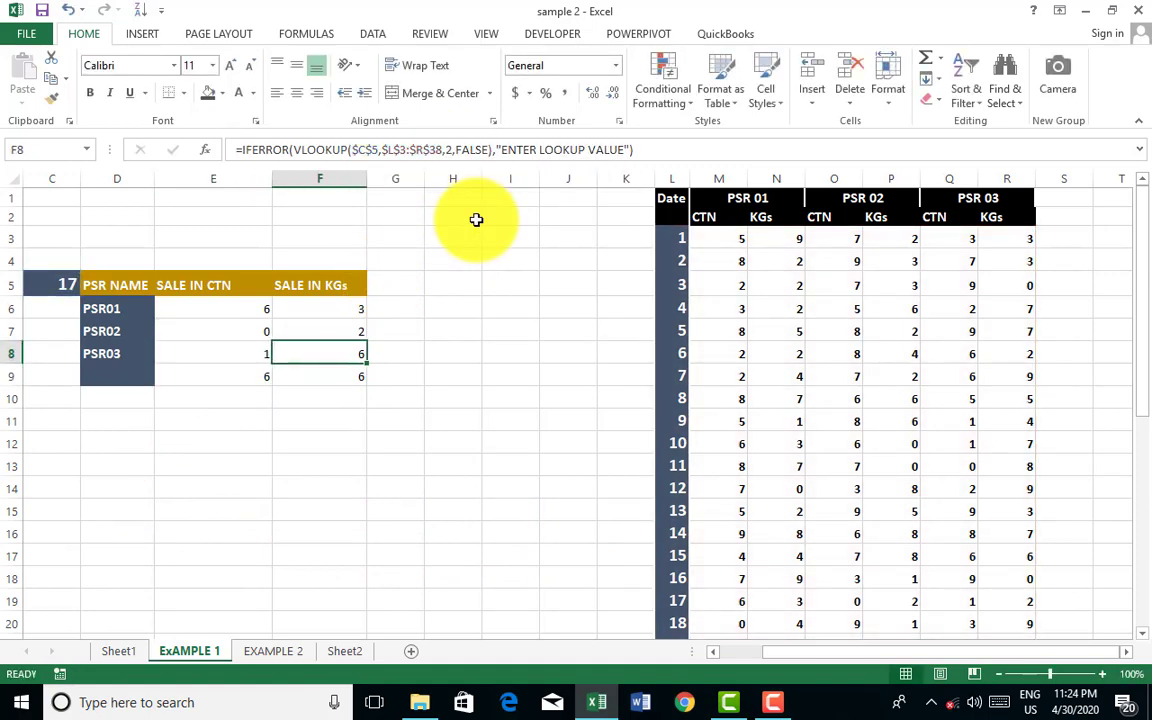
click(445, 149)
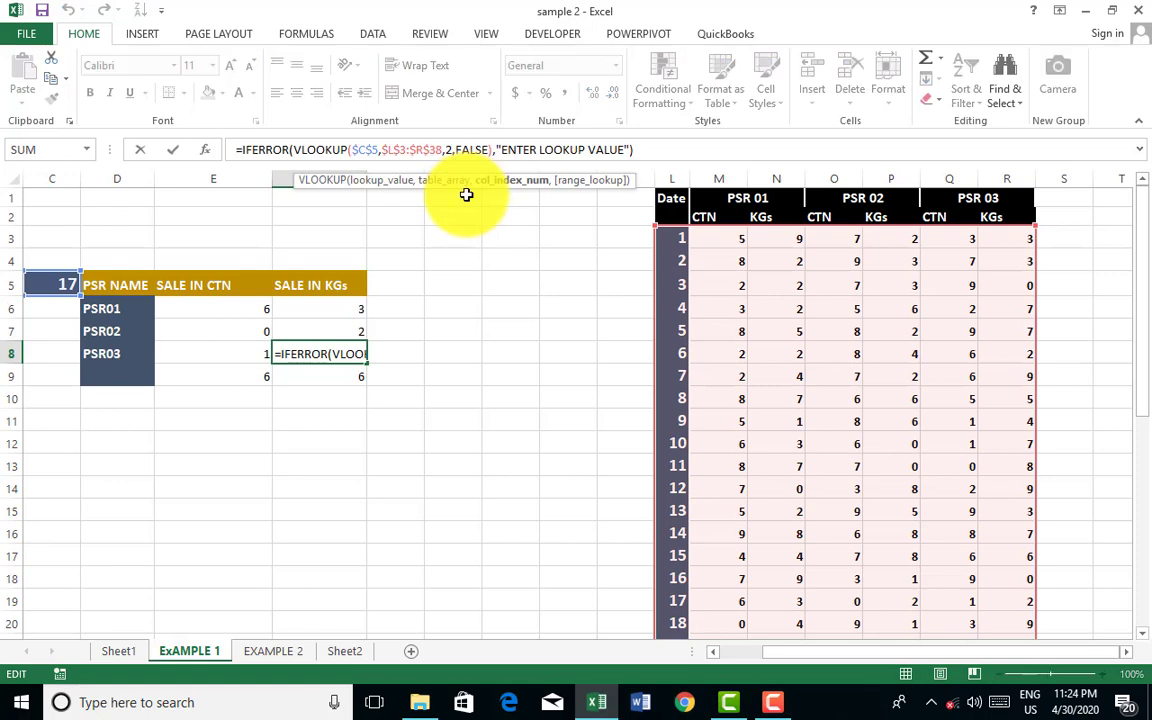
key(BackSpace)
text(7)
key(Return)
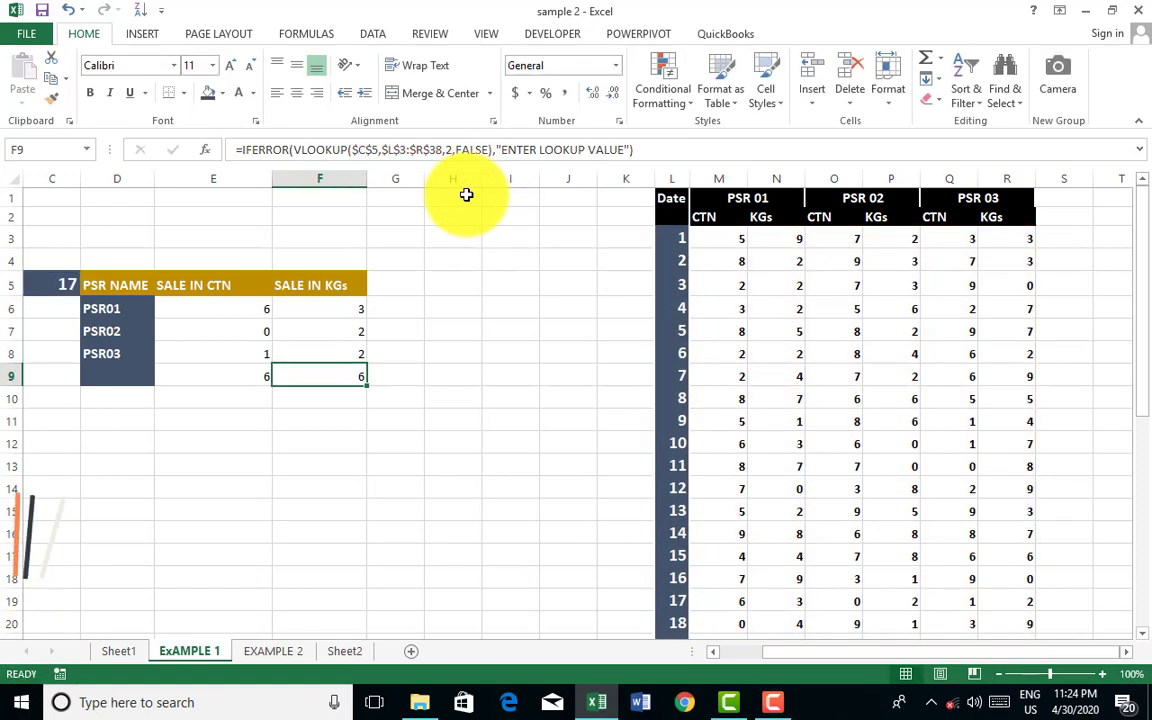
key(shift+Left)
key(Delete)
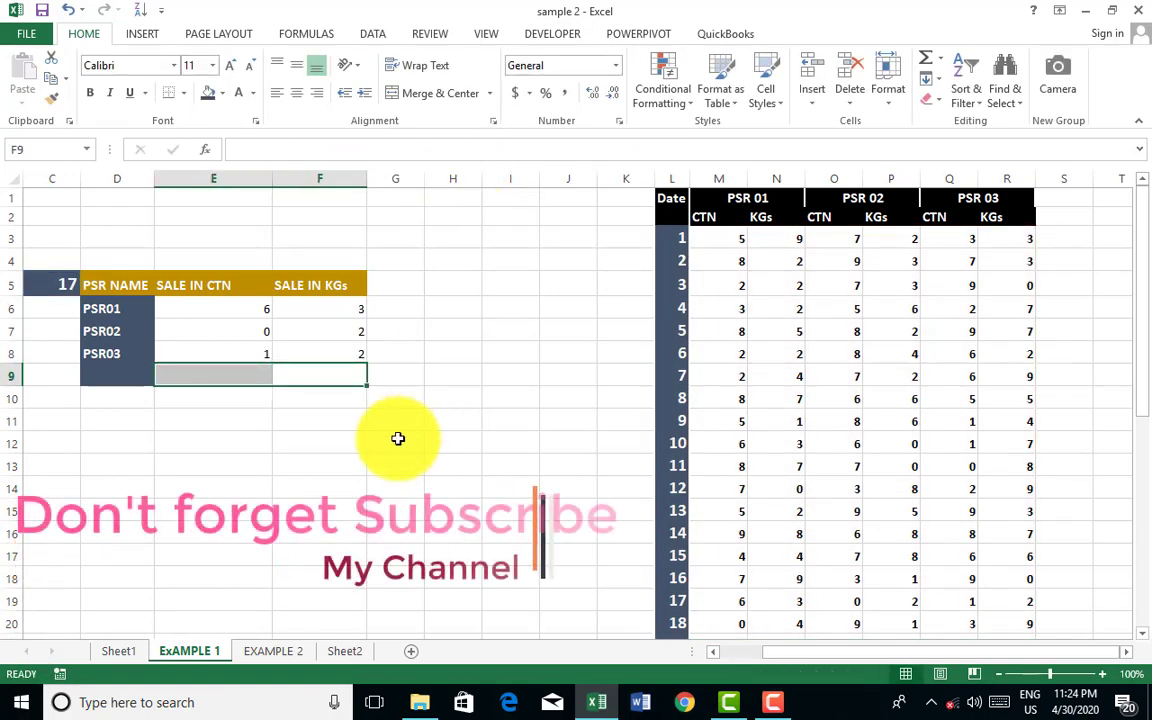
click(220, 330)
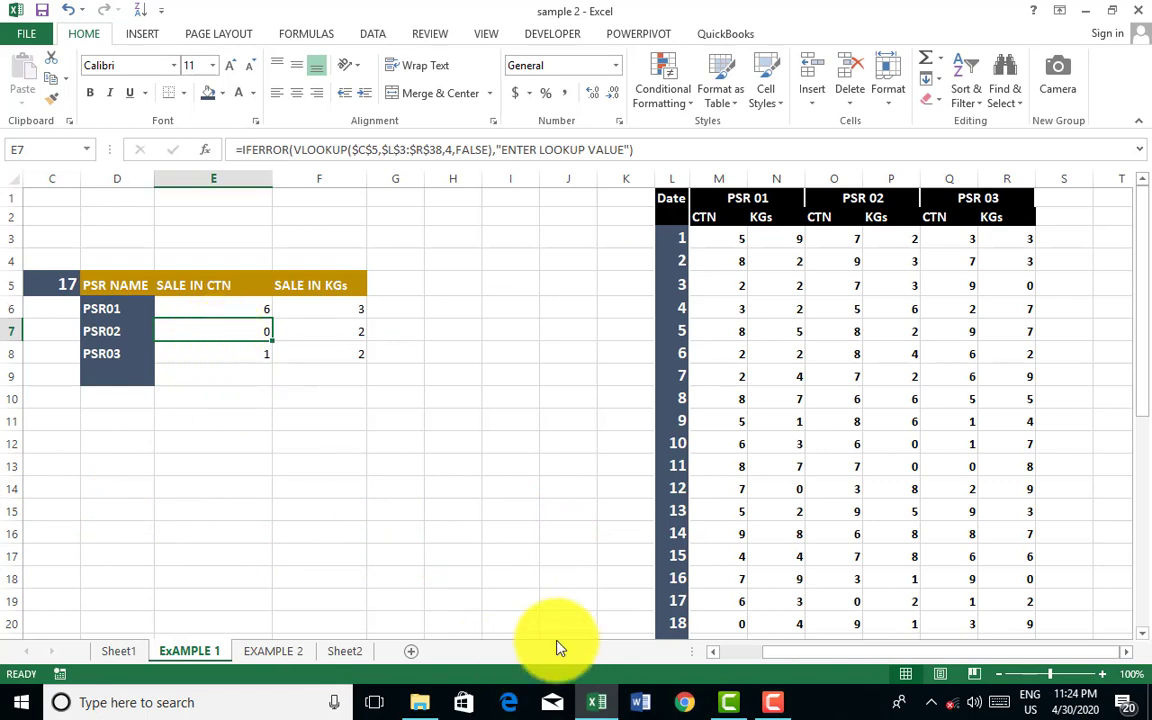
click(1000, 578)
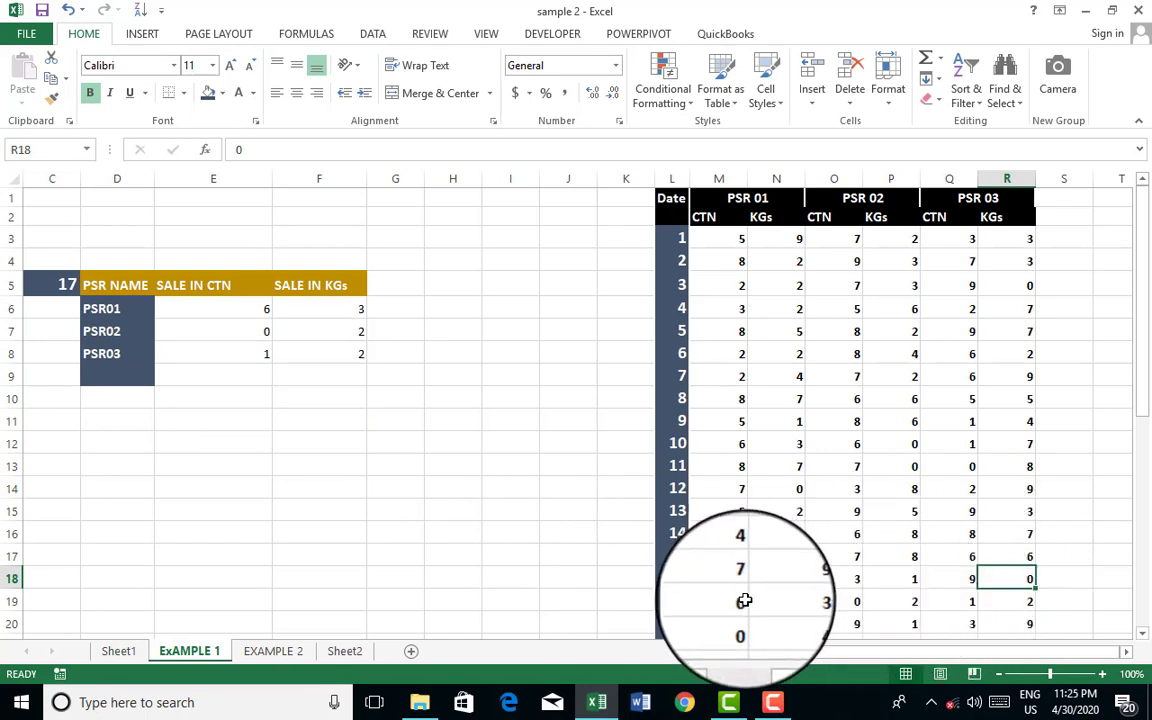
click(850, 597)
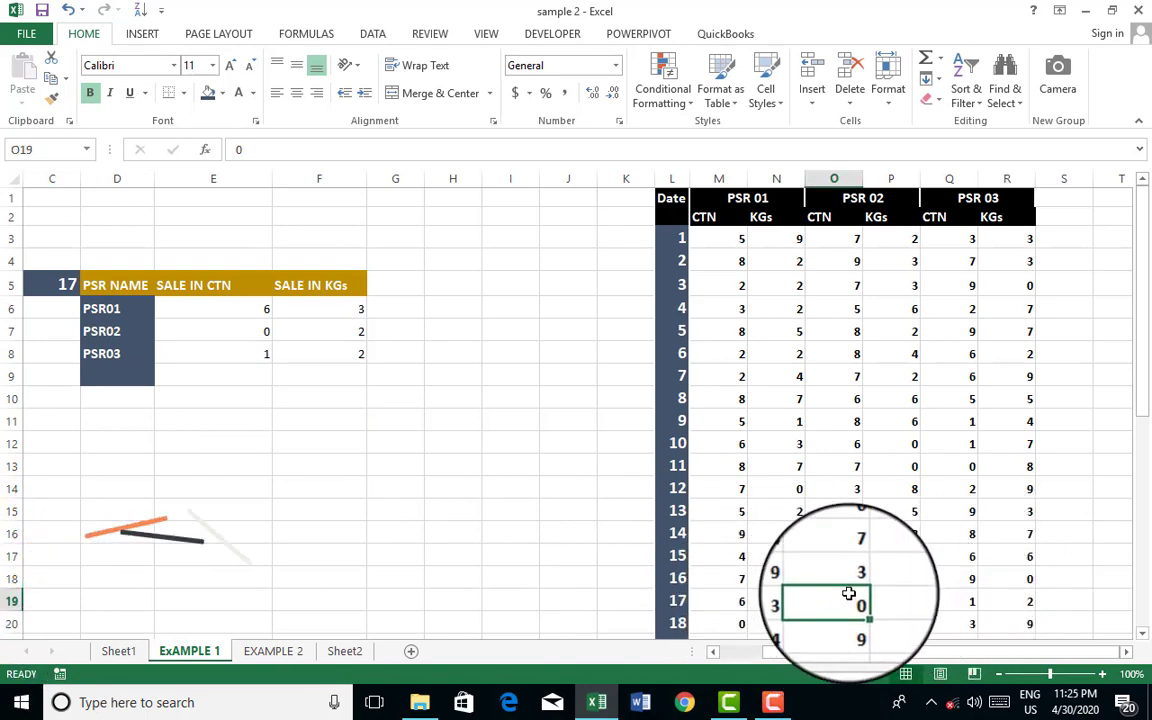
scroll(840, 590, down, 2)
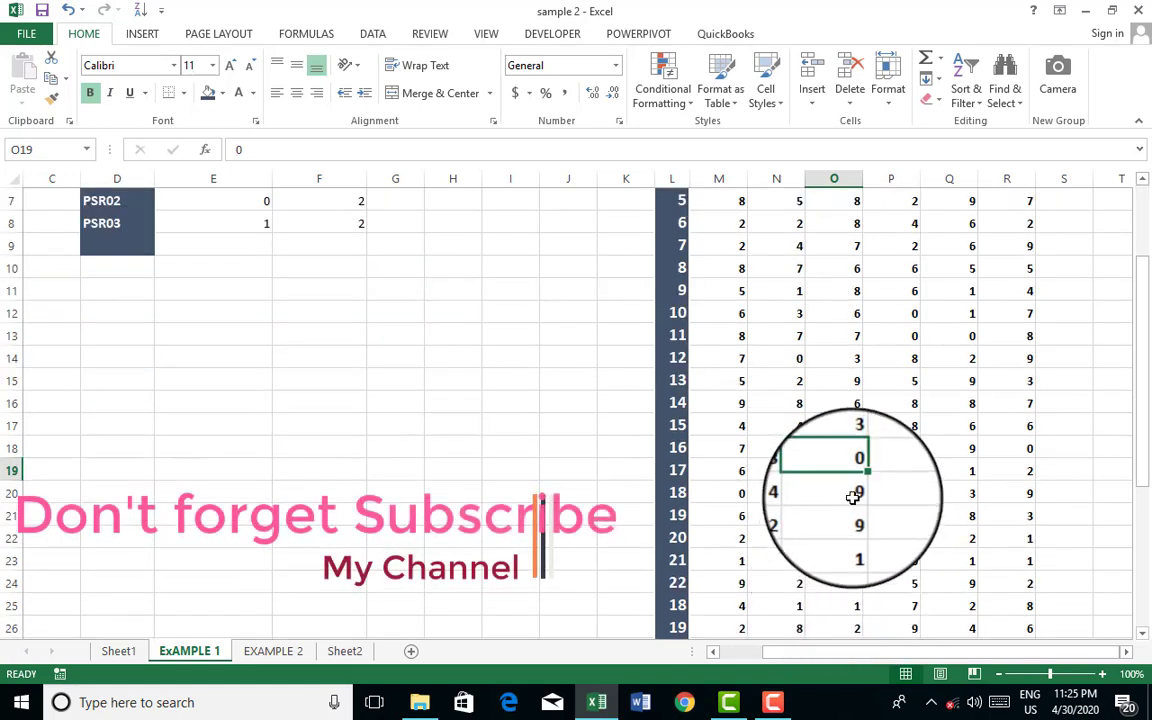
scroll(205, 345, up, 2)
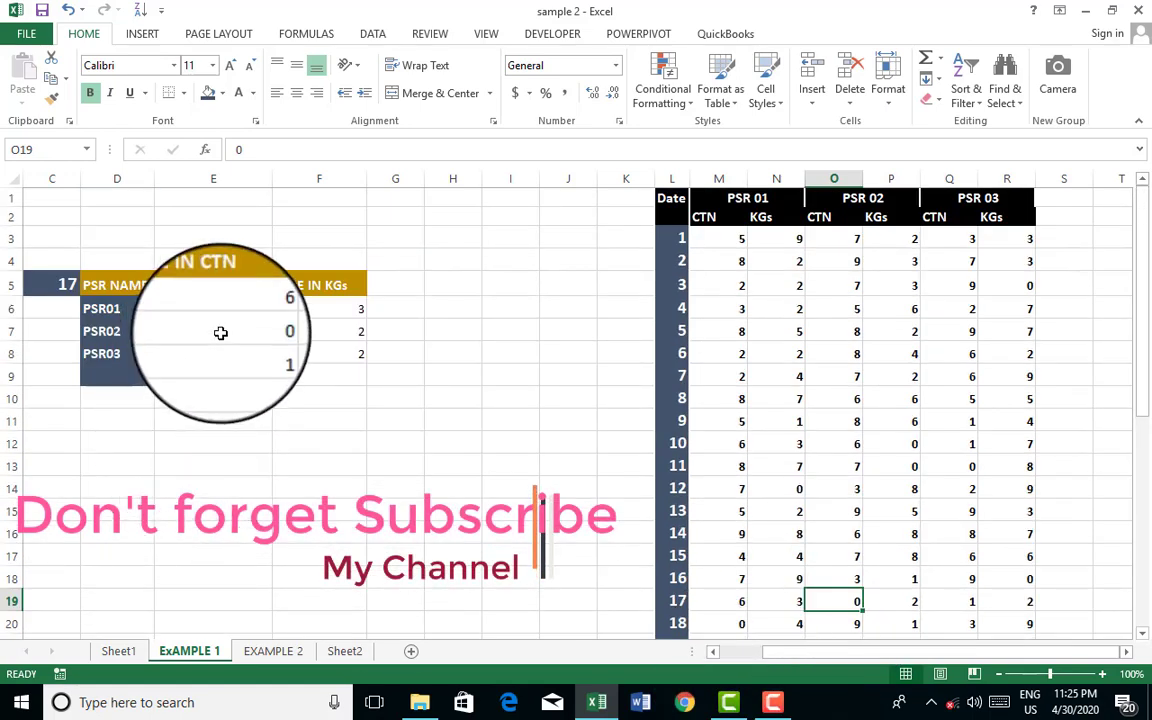
click(220, 332)
click(244, 506)
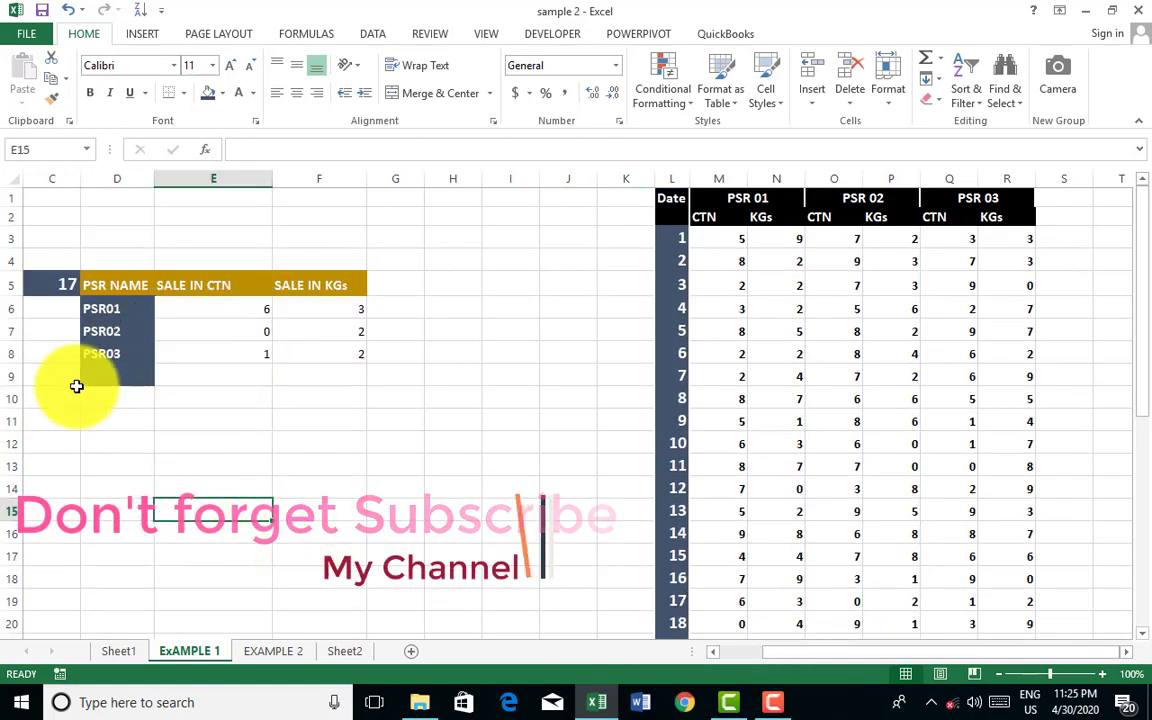
Change the lookup date in C5 to 30
click(57, 288)
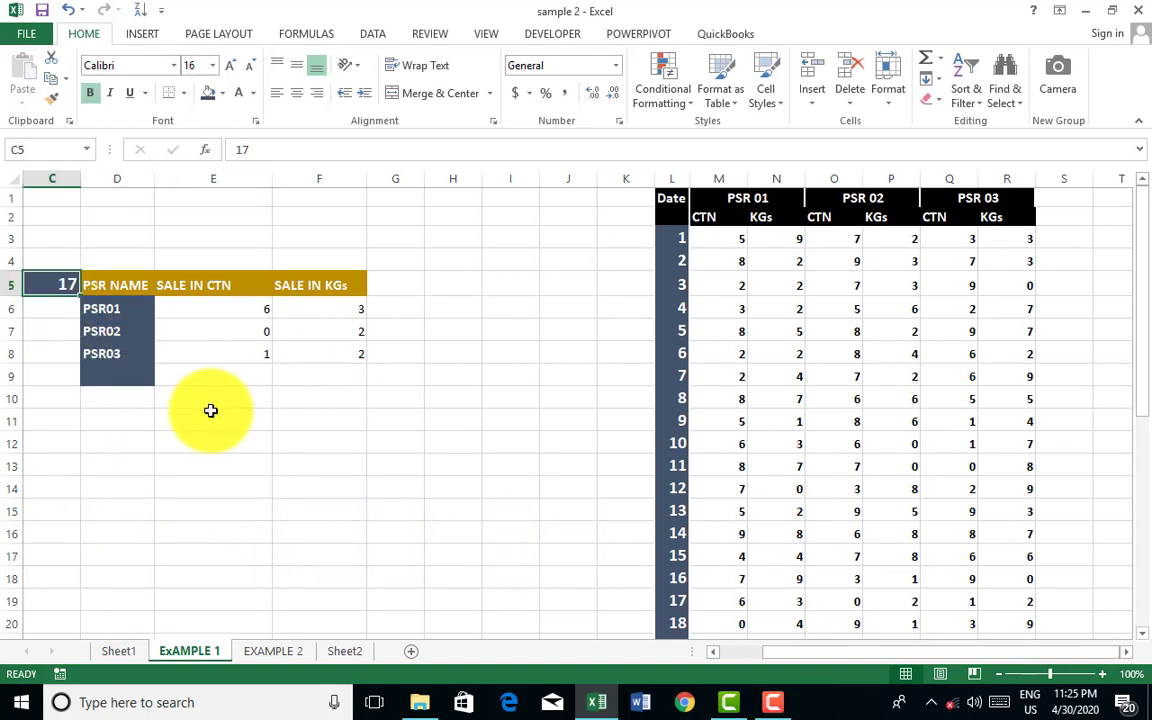
text(30)
key(Return)
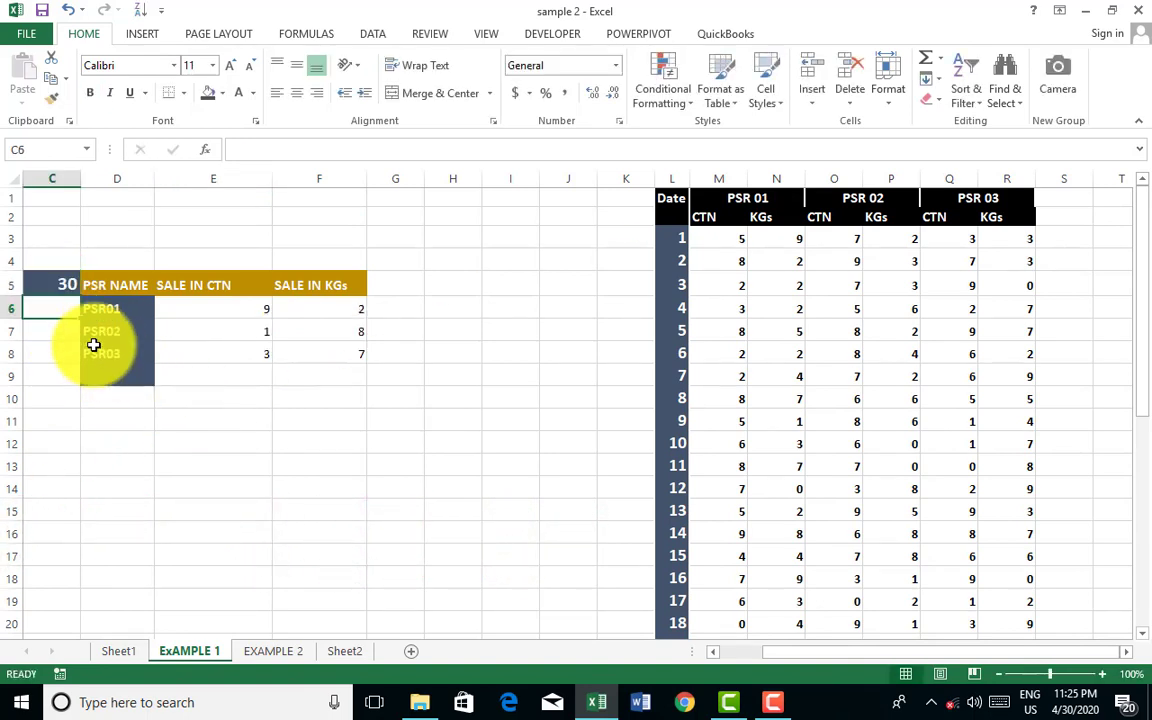
Compare the recalculated E6:F8 results with date 30's row in the sales table
scroll(419, 427, down, 3)
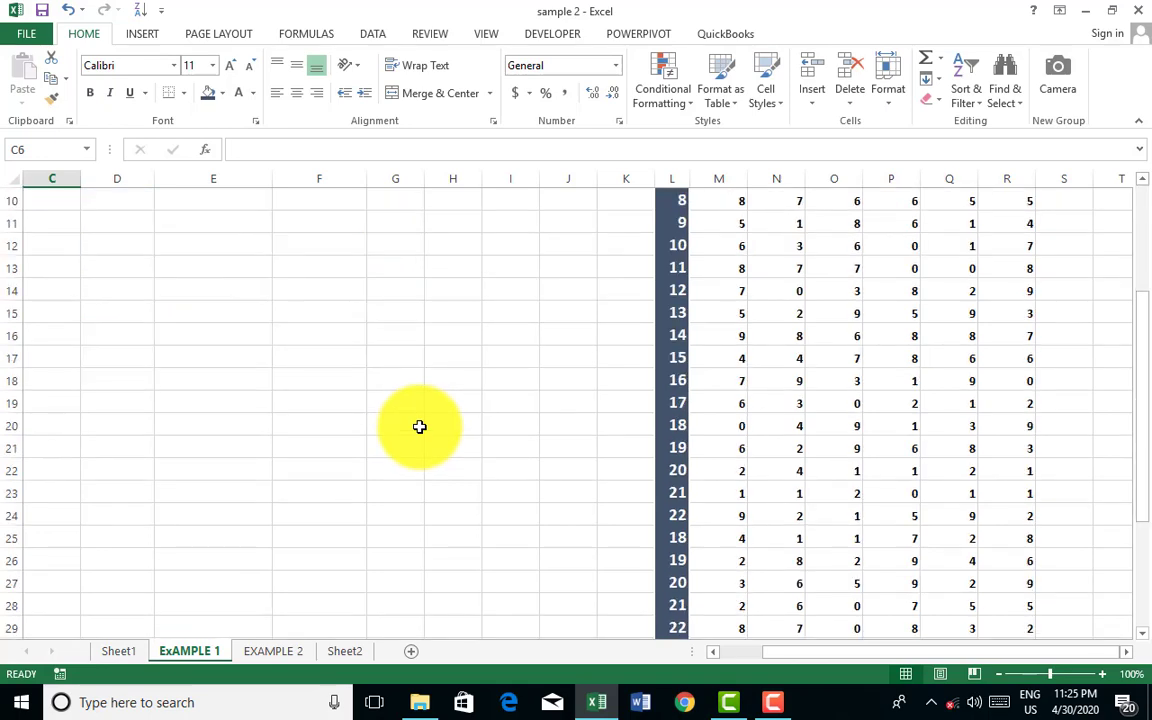
scroll(419, 427, down, 4)
drag(743, 537, 1003, 539)
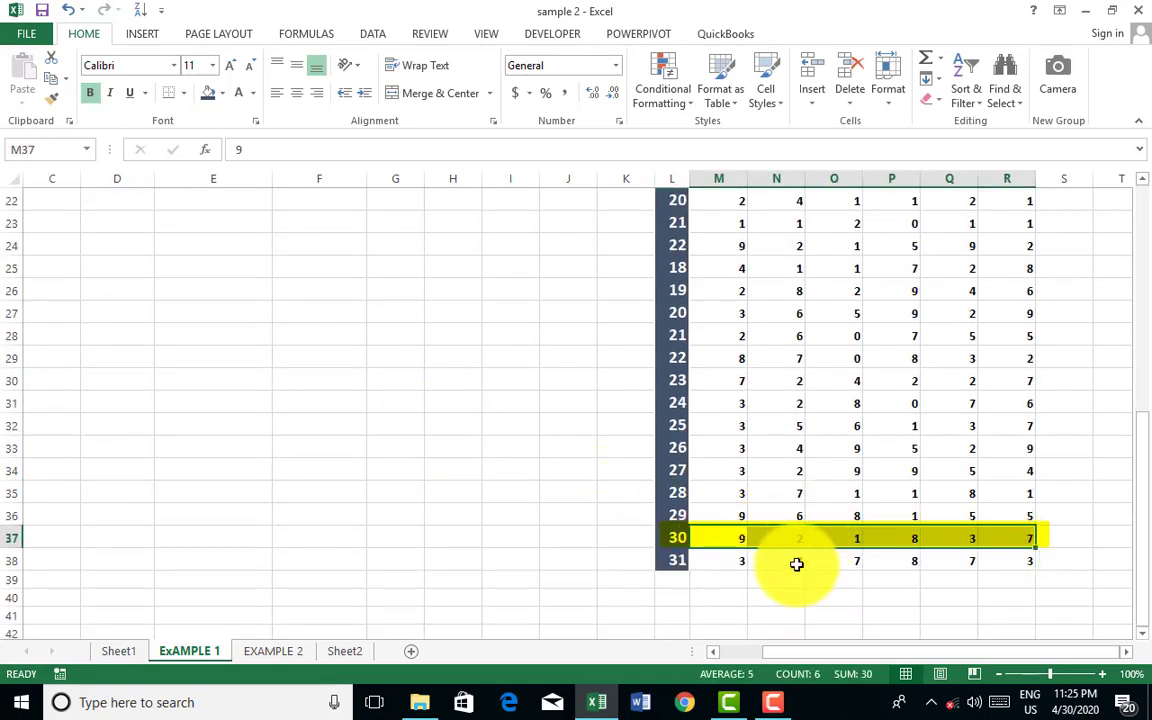
scroll(764, 555, up, 5)
scroll(764, 555, up, 2)
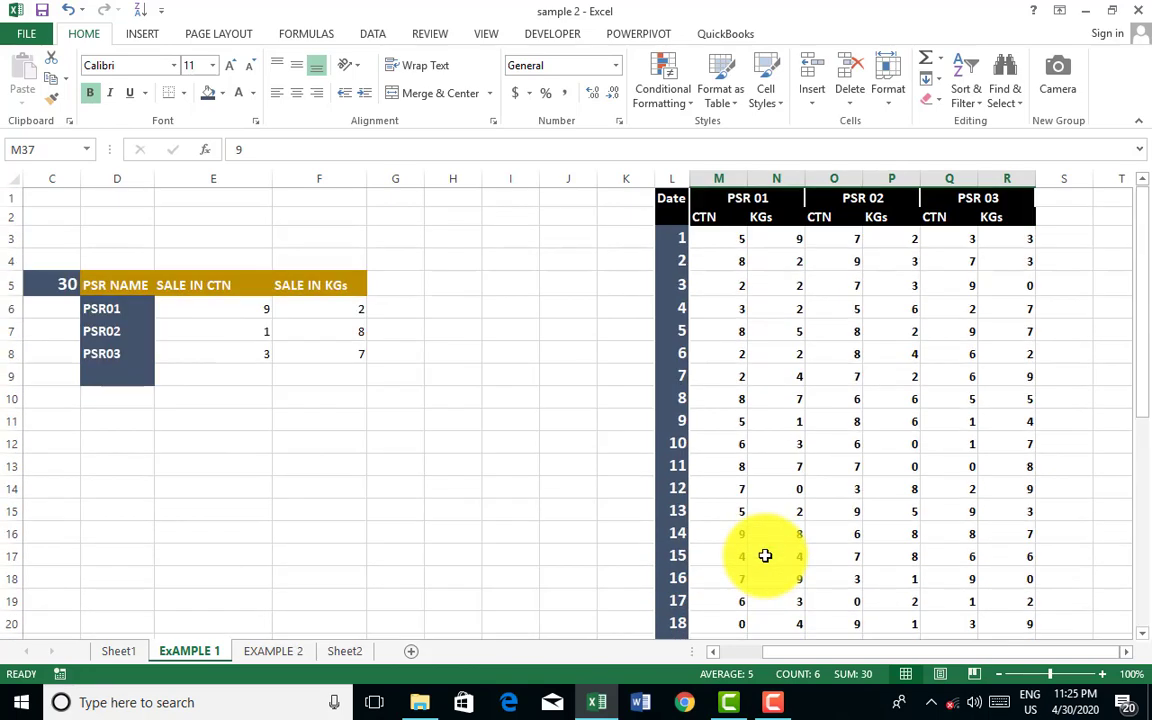
drag(249, 310, 352, 352)
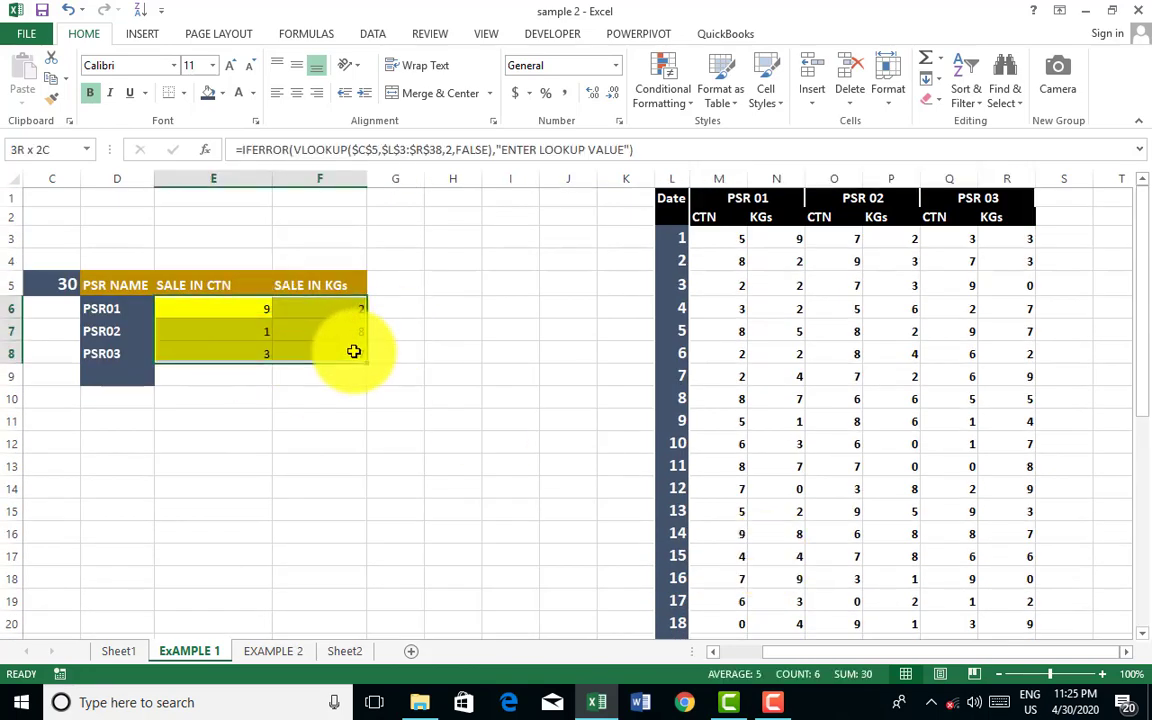
scroll(450, 400, down, 4)
scroll(500, 460, down, 2)
scroll(575, 515, down, 3)
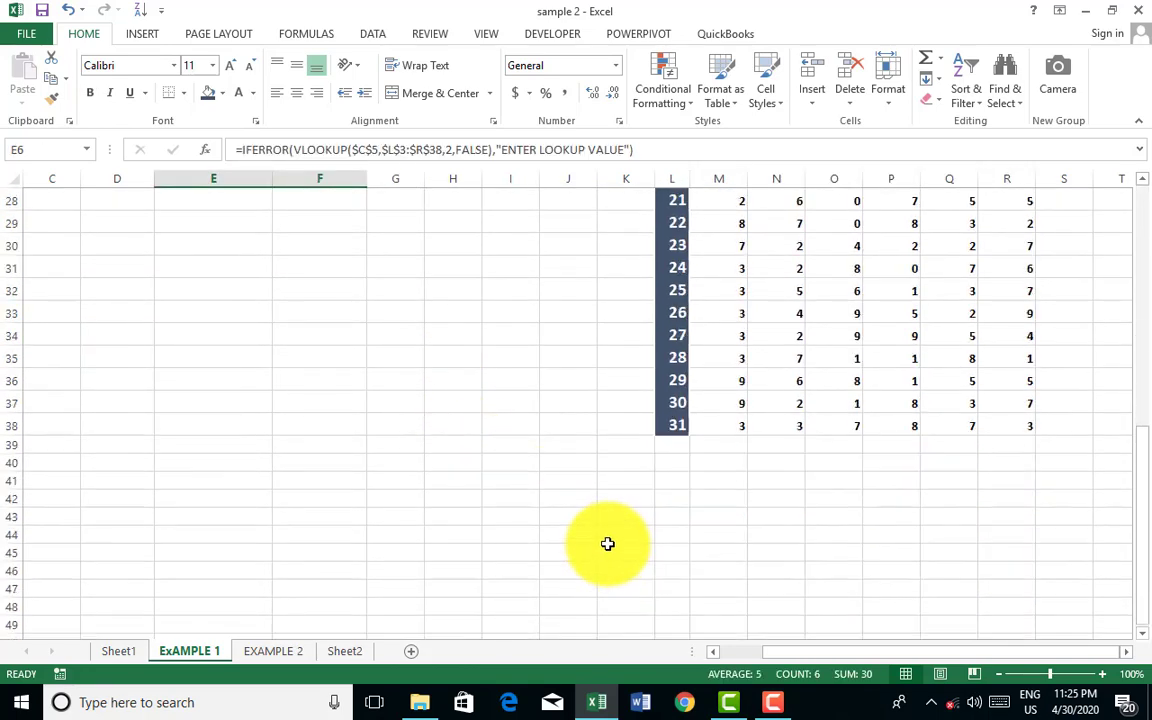
drag(741, 403, 1005, 406)
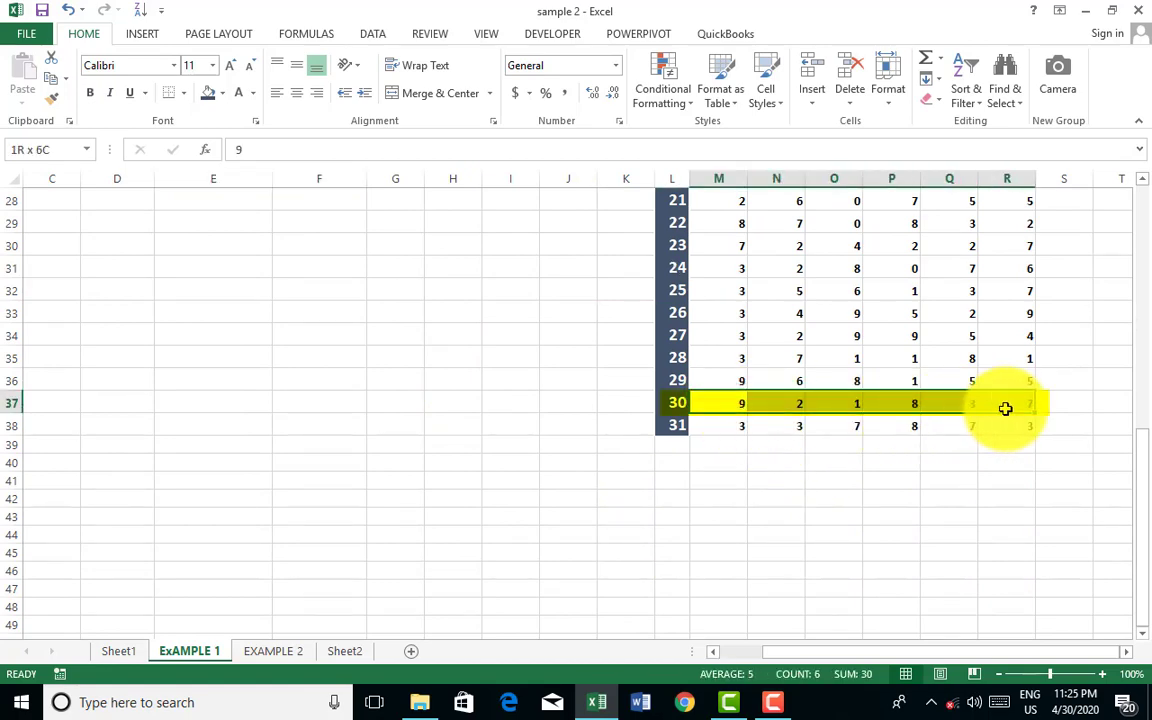
scroll(241, 428, up, 6)
scroll(241, 428, up, 3)
click(75, 285)
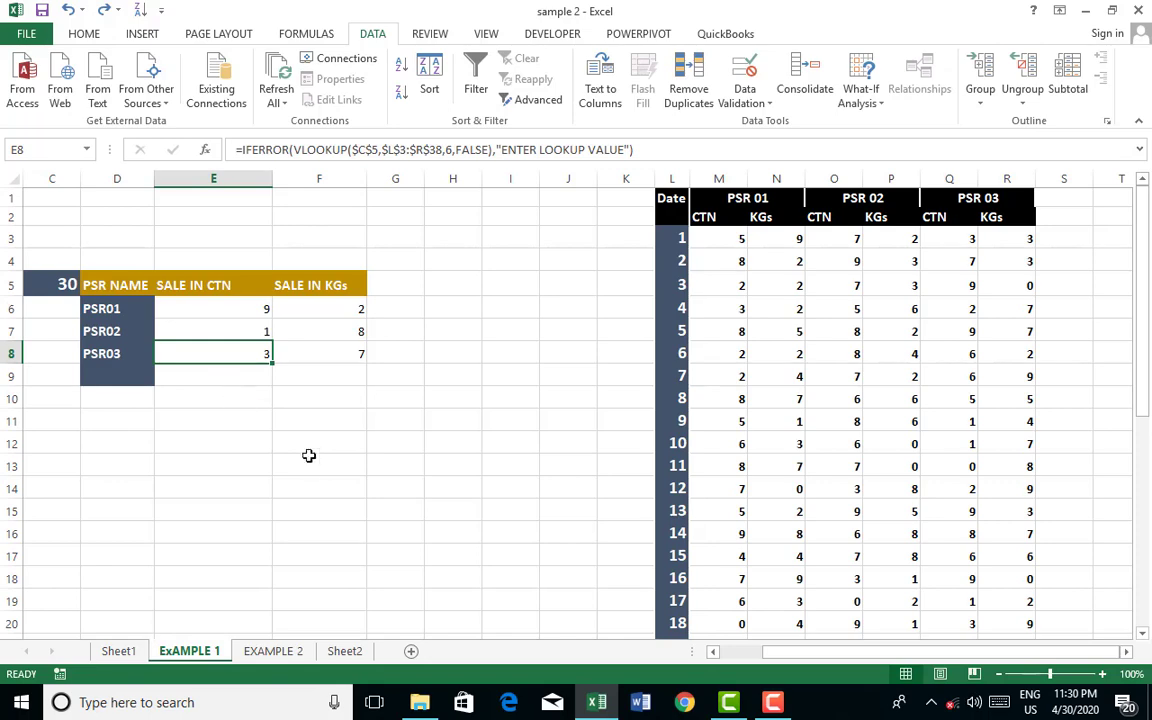
Switch to the EXAMPLE 2 sheet and widen column E to fit the SALE header
click(283, 651)
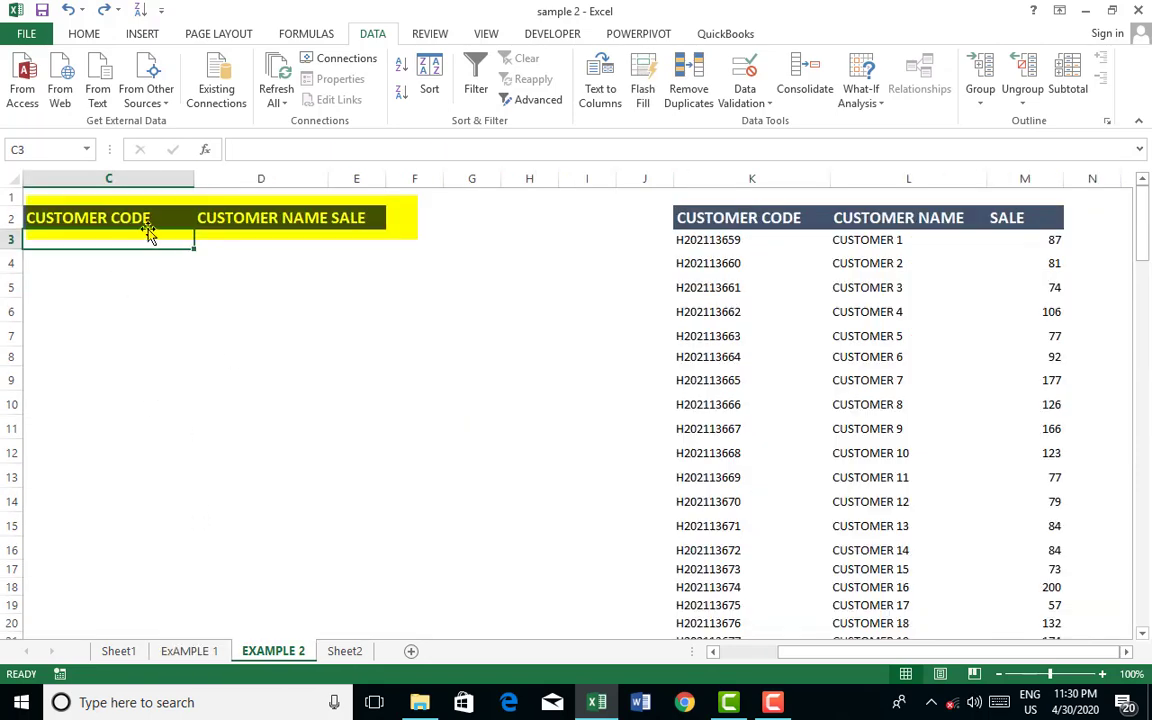
click(349, 221)
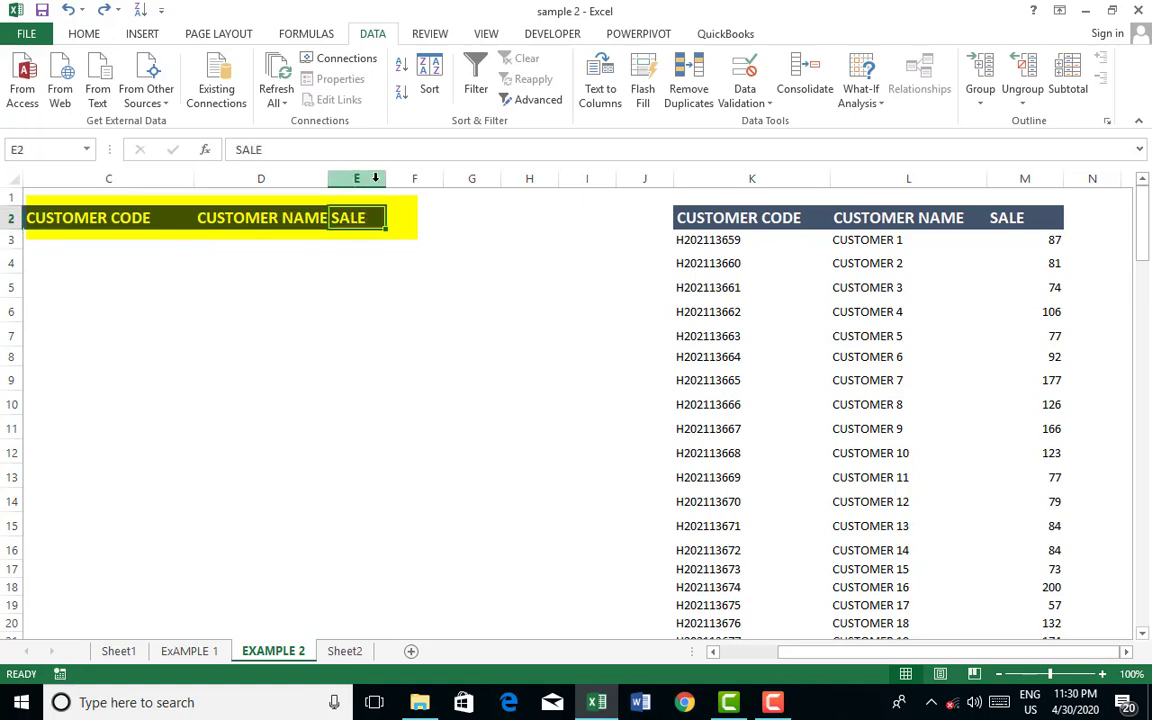
drag(386, 178, 418, 178)
Select the customer code cells C3:C17
click(103, 243)
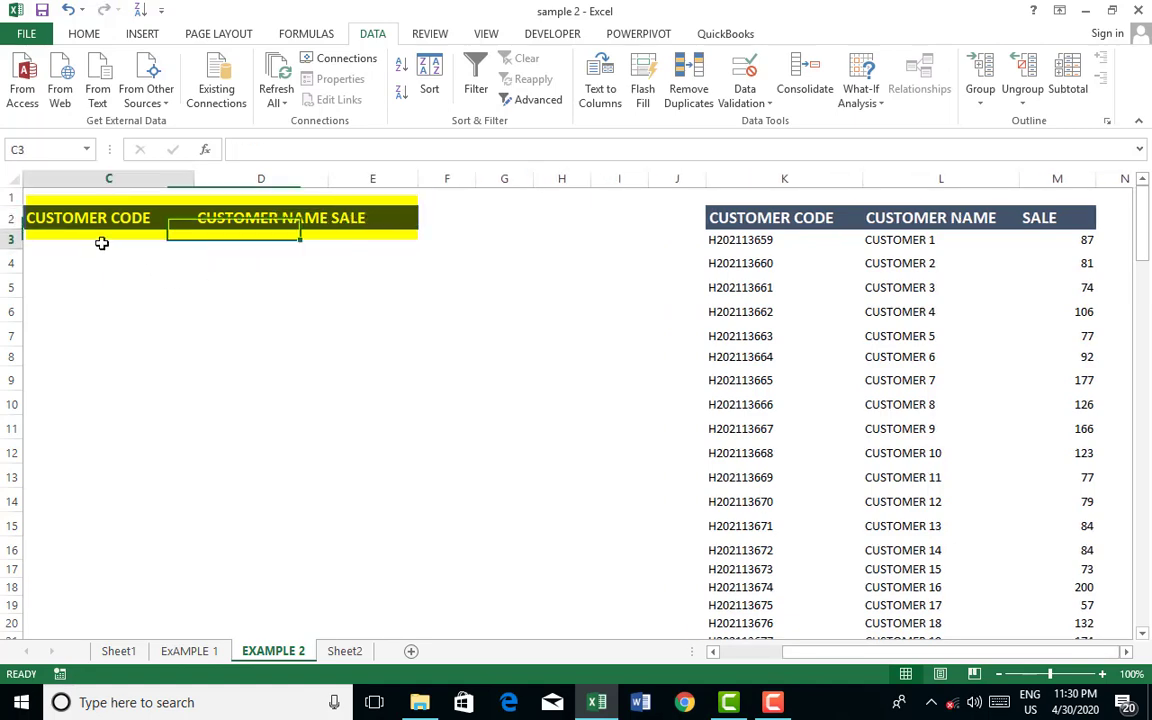
scroll(381, 450, down, 6)
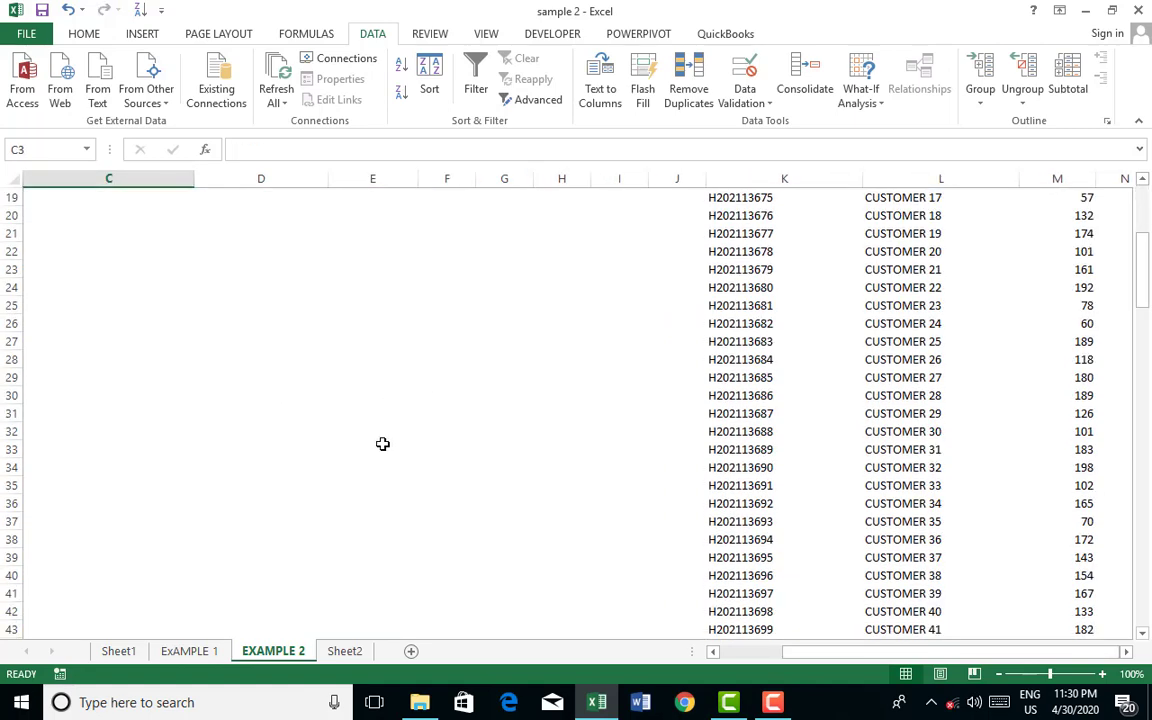
scroll(381, 443, up, 6)
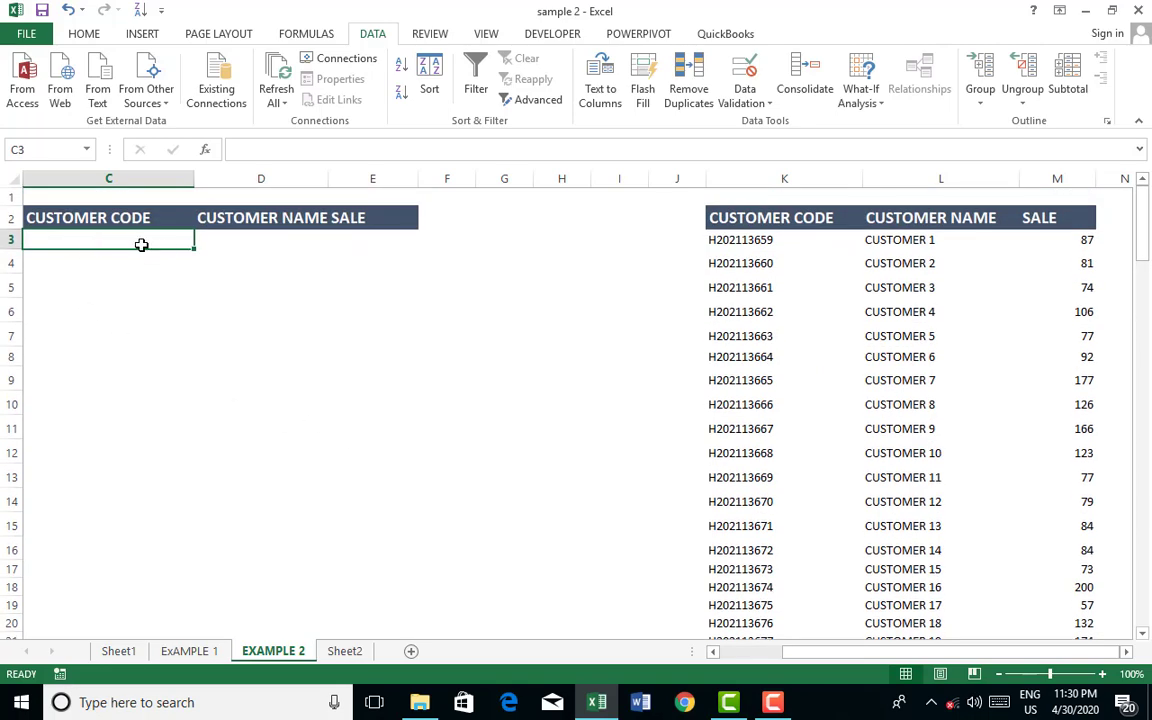
key(shift+Down)
key(shift+Down)
key(shift+Down)
key(shift+Down)
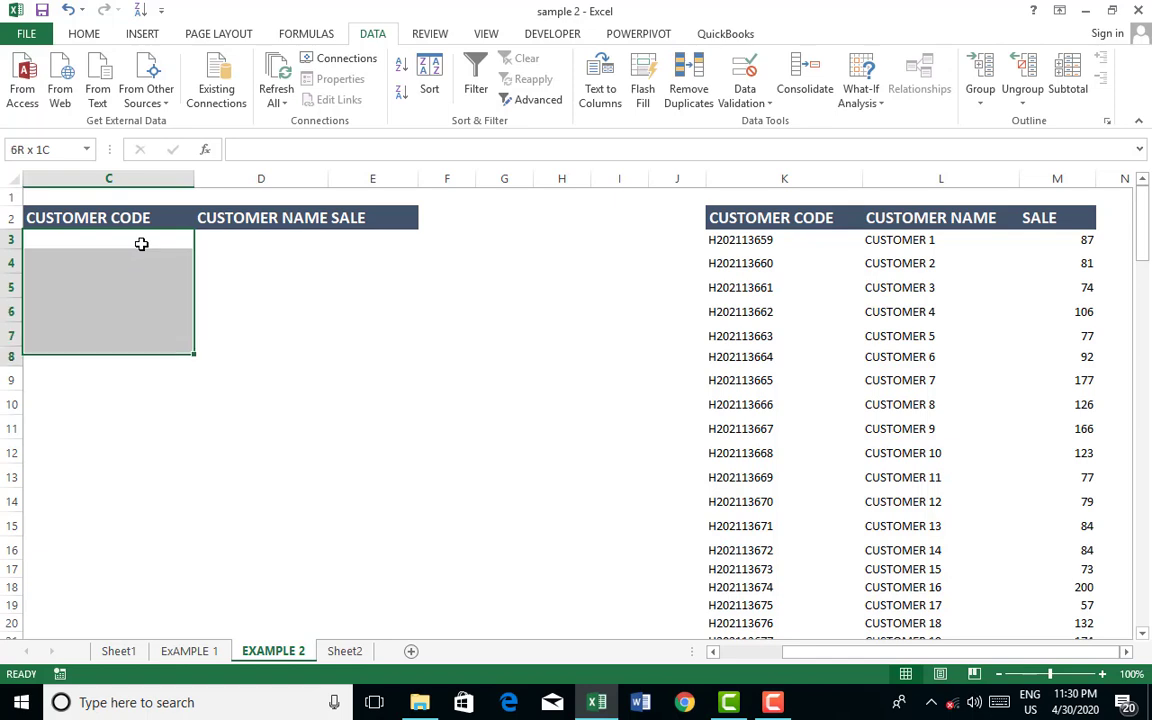
key(shift+Down)
key(shift+Down)
key(shift+Down)
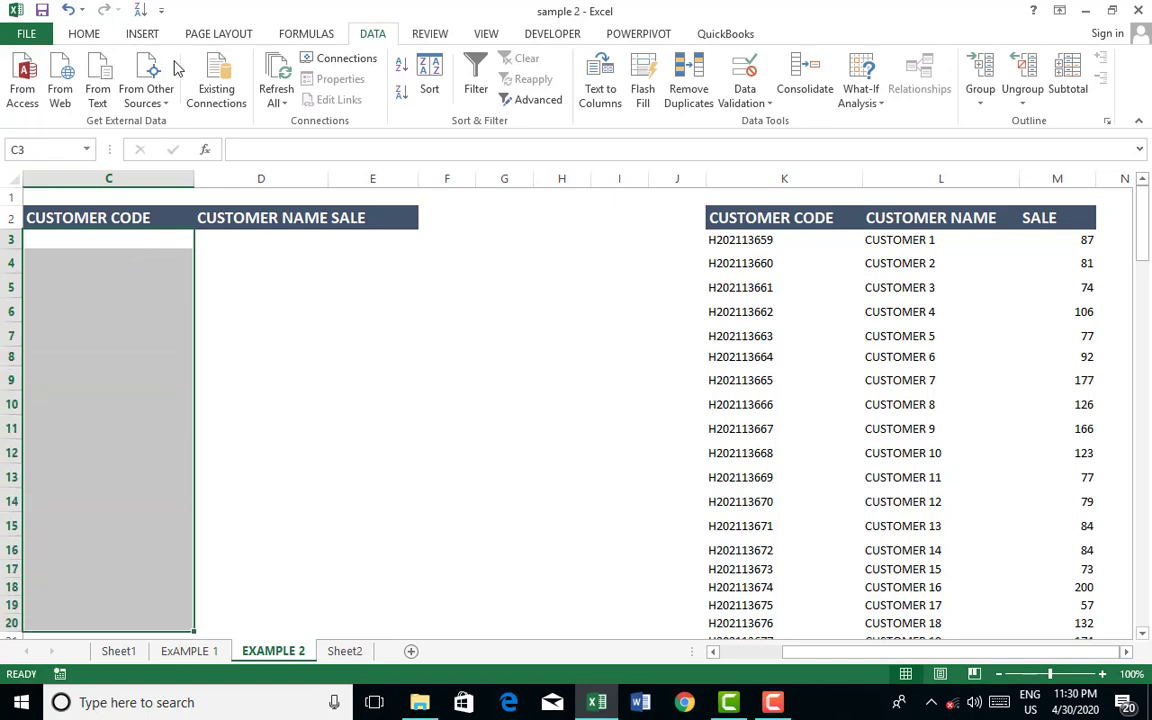
click(84, 34)
click(226, 288)
click(136, 240)
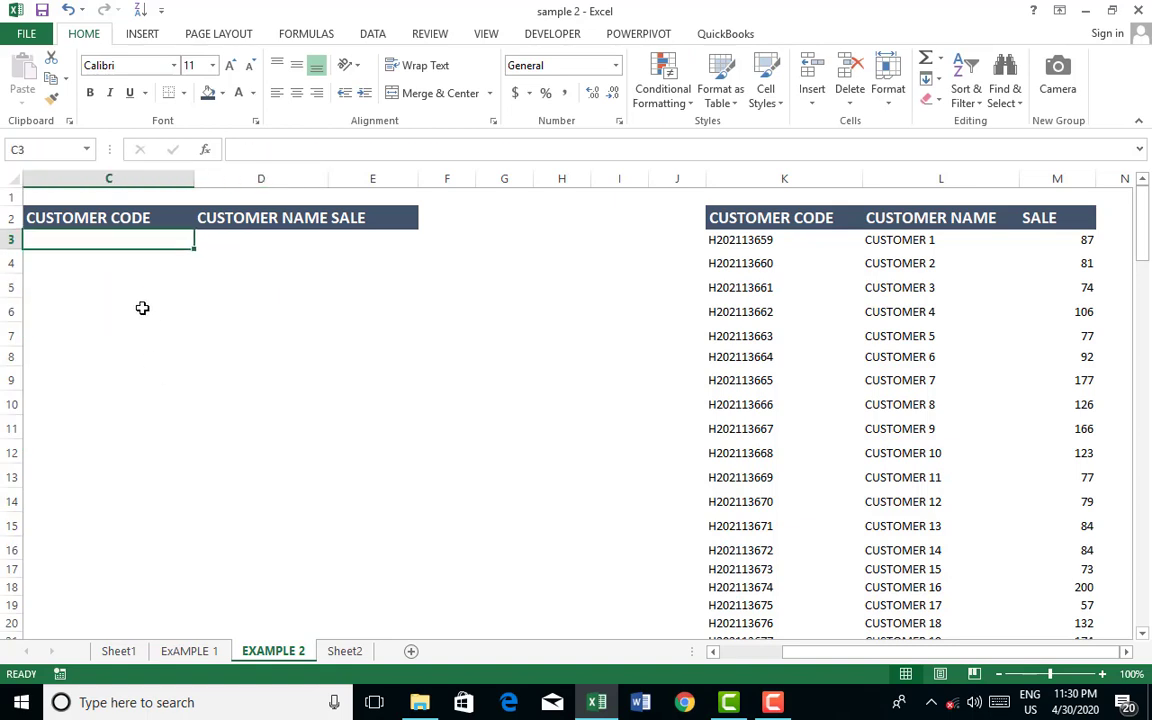
click(343, 216)
click(73, 243)
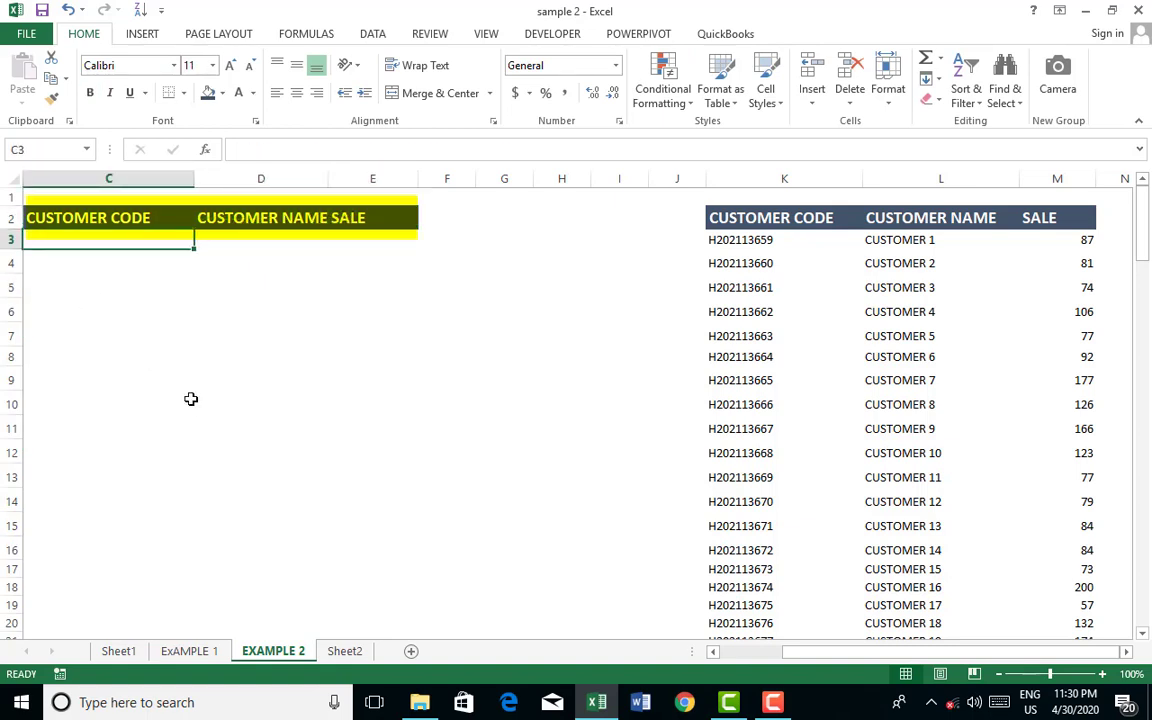
key(shift+Down)
key(shift+Down)
key(shift+Down)
key(shift+Down)
key(shift+Down)
key(shift+Down)
key(shift+Down)
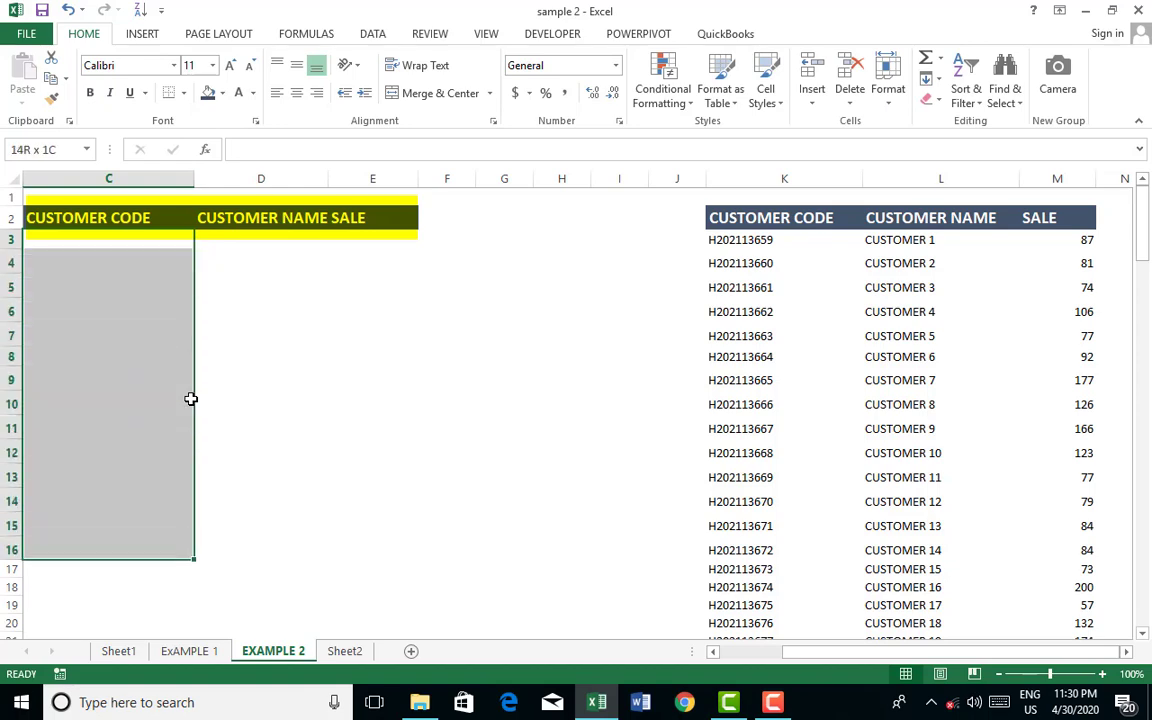
key(shift+Down)
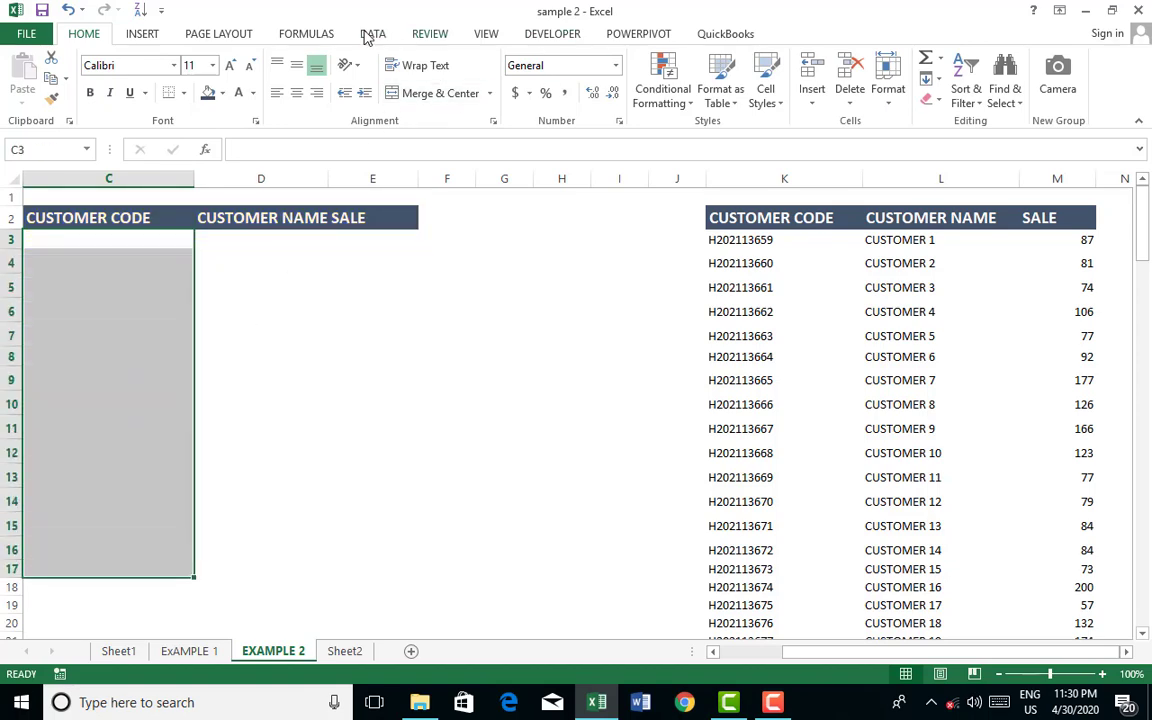
Restrict the customer code cells to a List with source =$K$3:$K$145
click(372, 34)
click(748, 72)
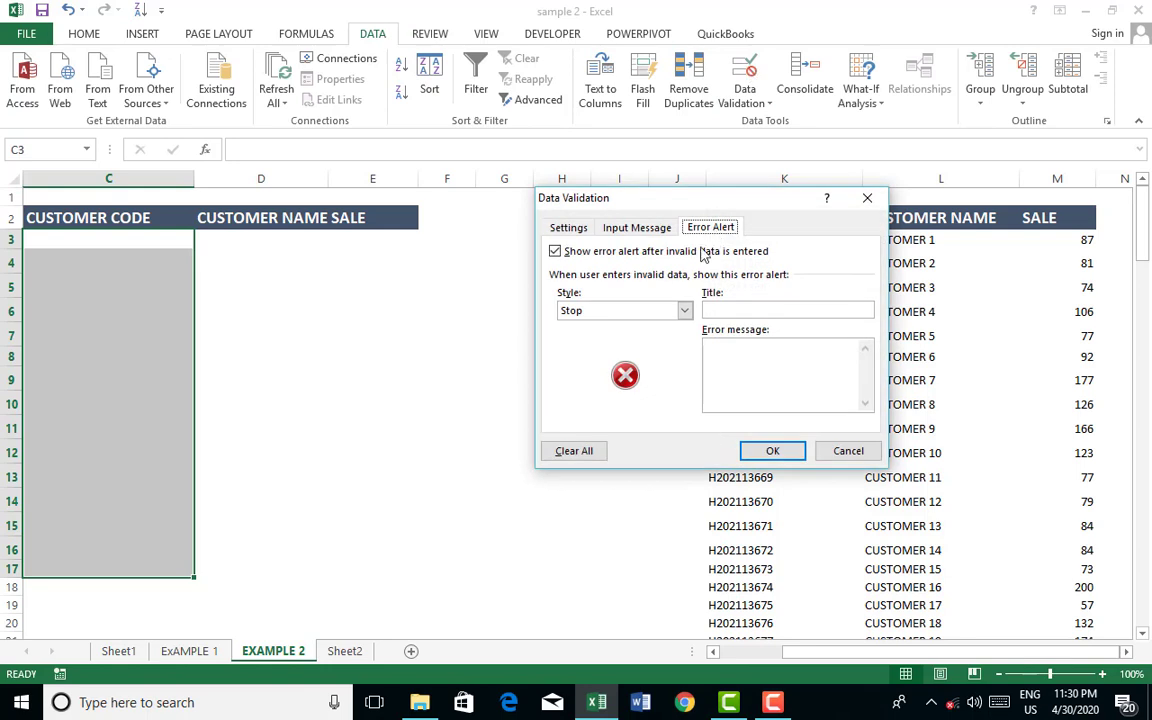
click(586, 228)
click(688, 286)
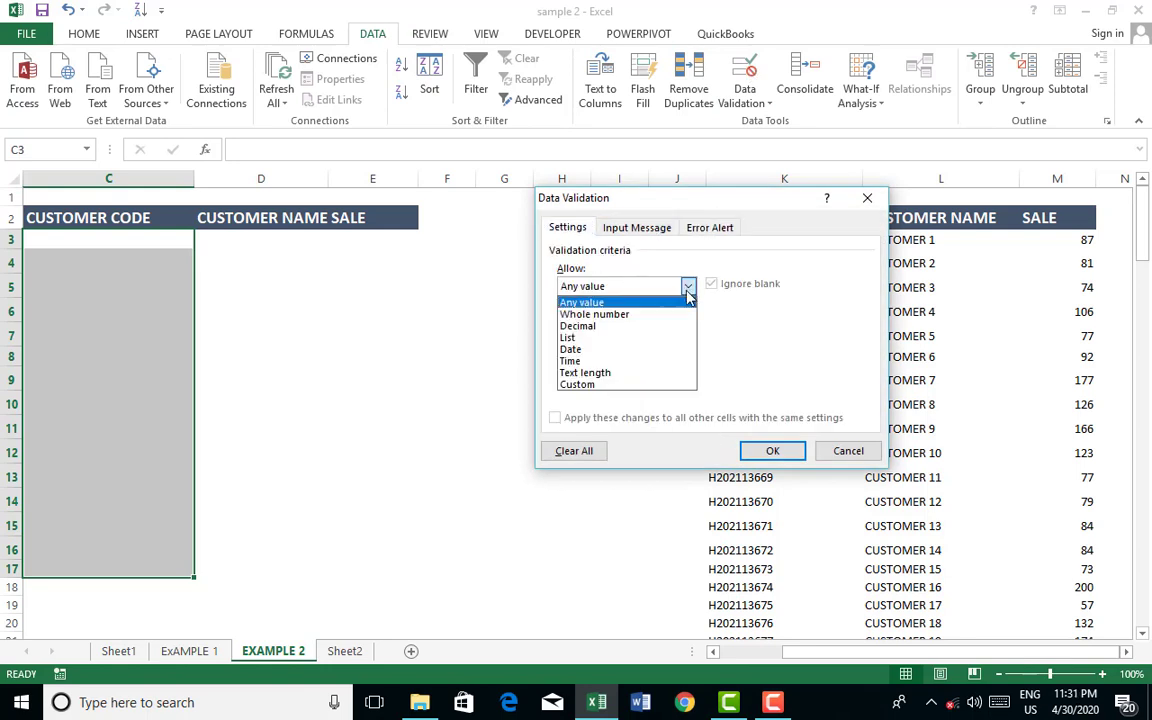
click(648, 337)
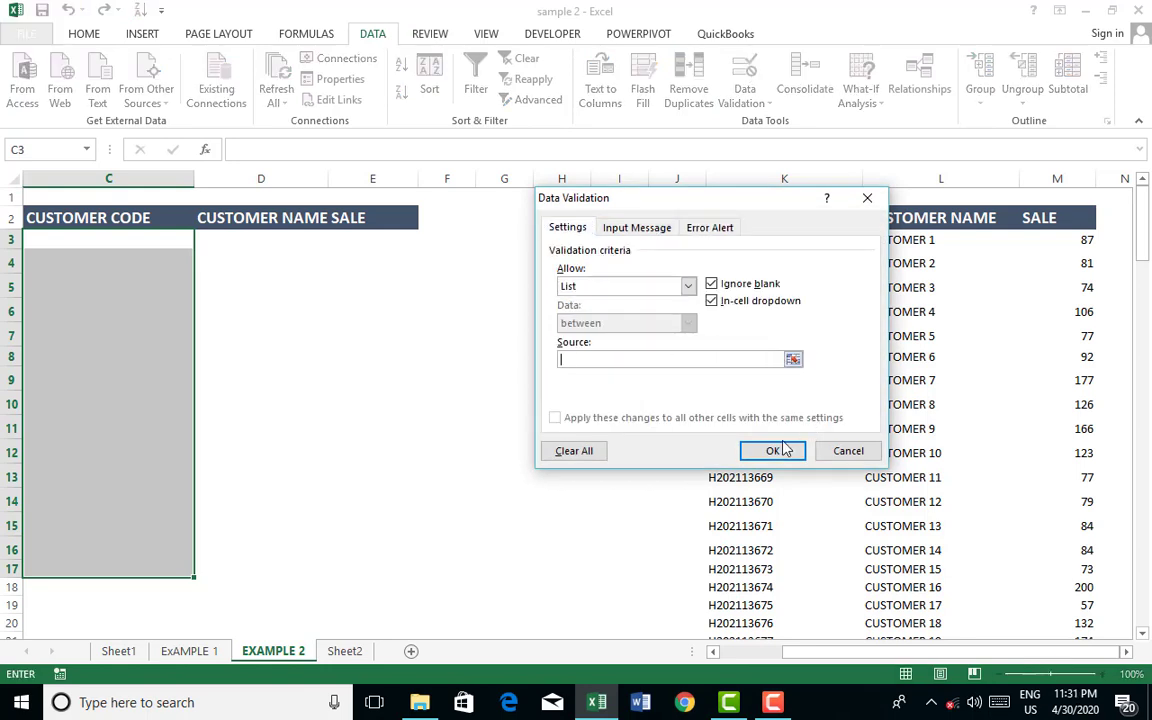
click(792, 358)
click(740, 240)
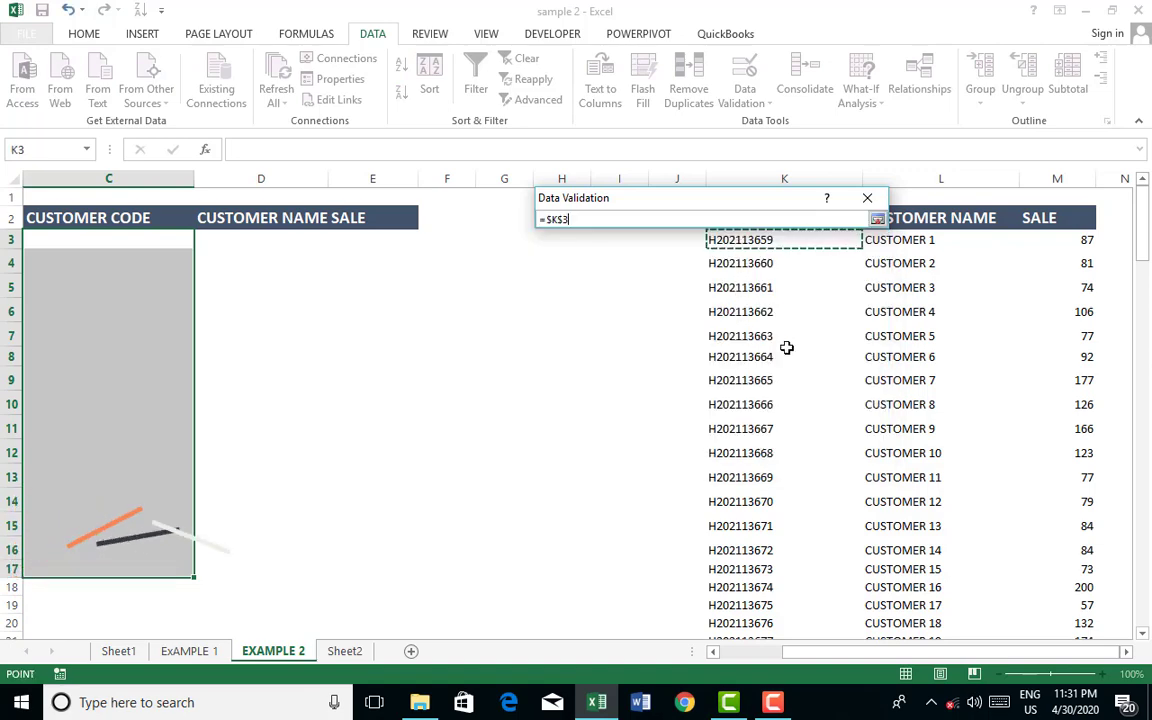
key(ctrl+shift+Down)
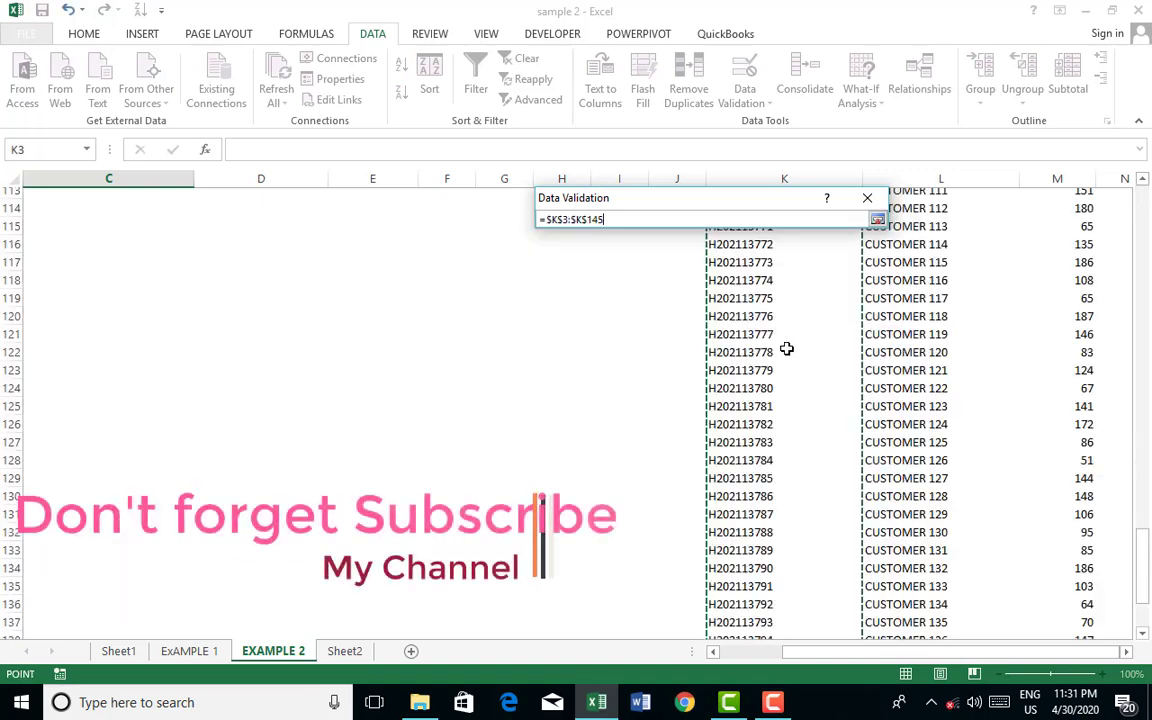
click(876, 218)
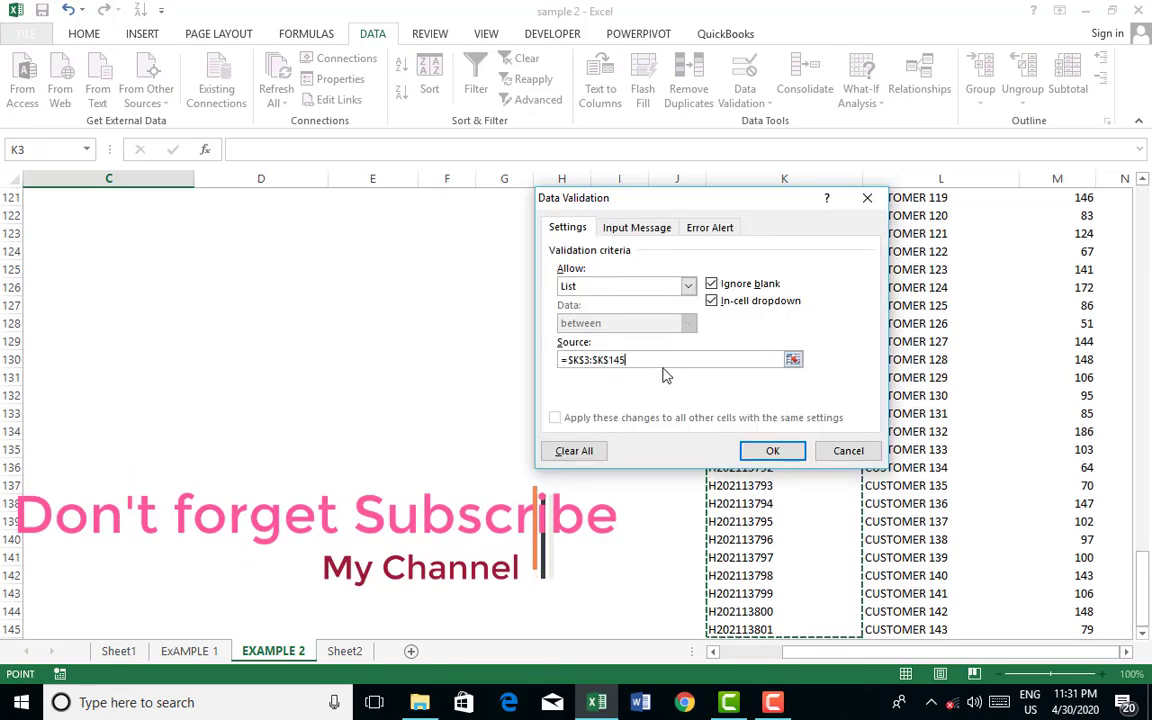
click(709, 232)
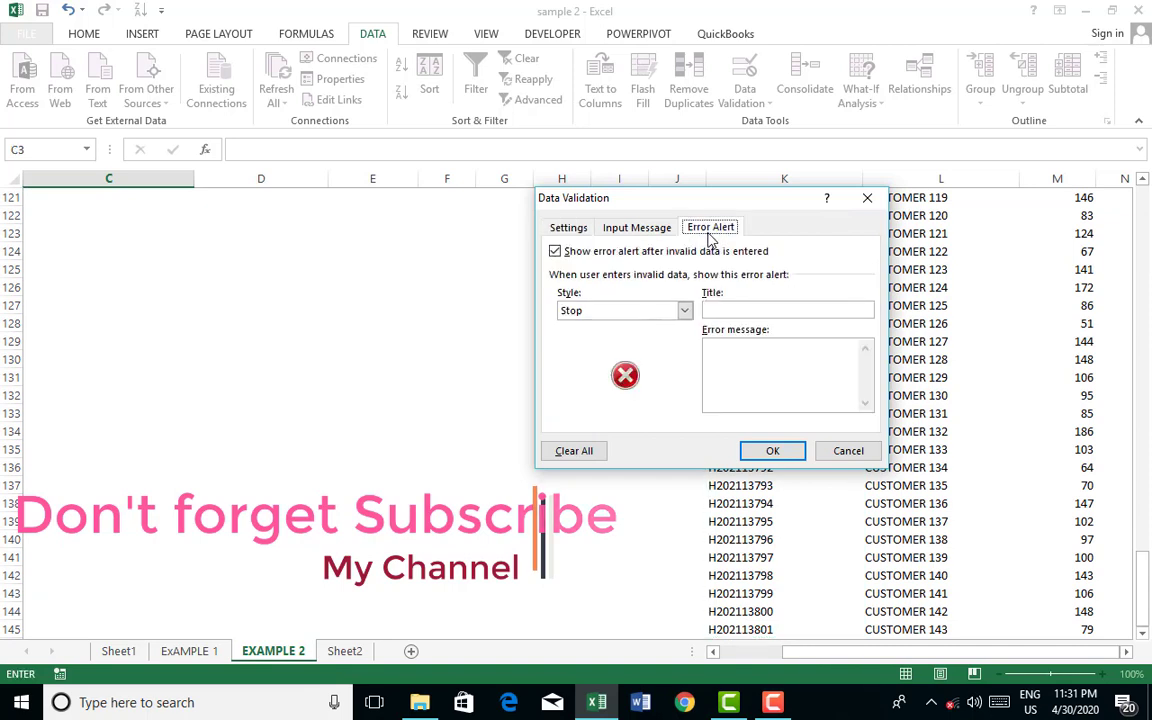
Set a Warning-style error alert reading "PLEASE ENTER LOOKUP VALUE" and apply the validation
click(686, 311)
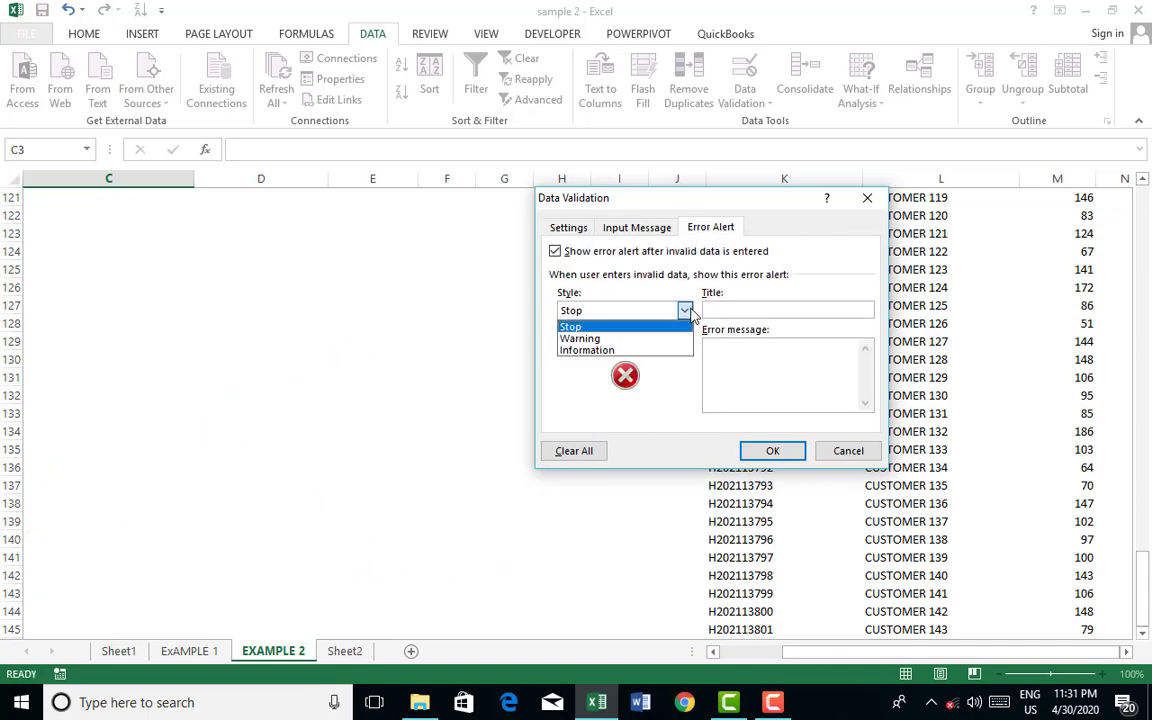
click(688, 312)
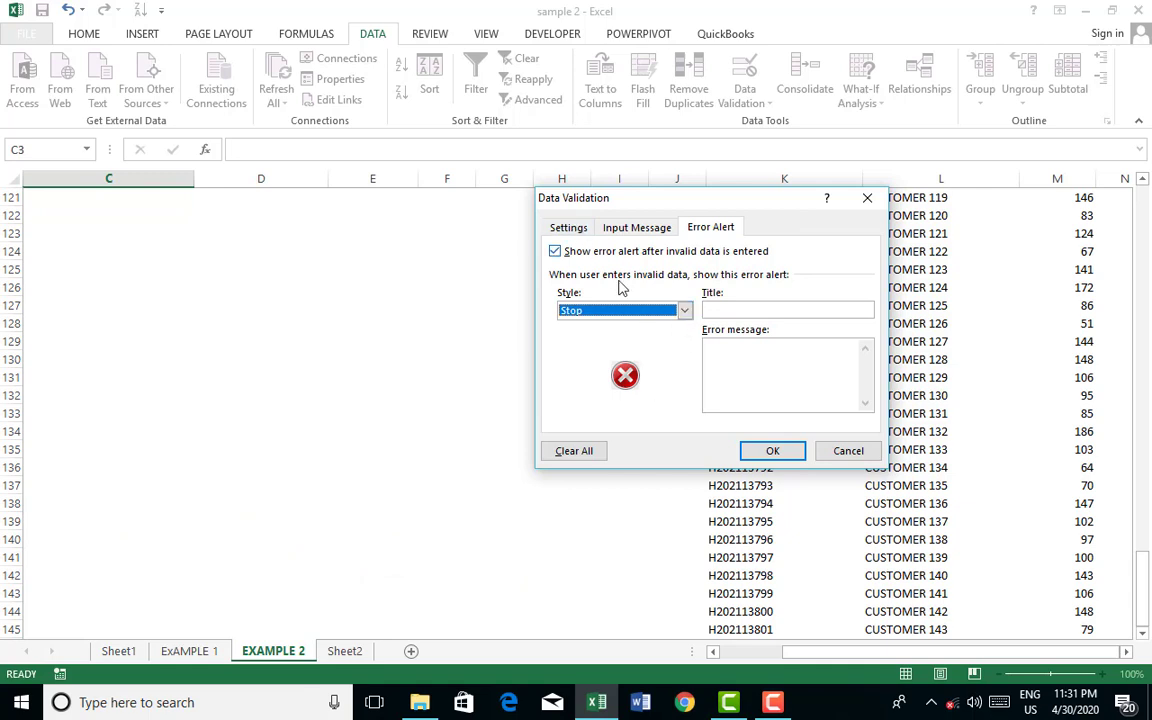
click(591, 230)
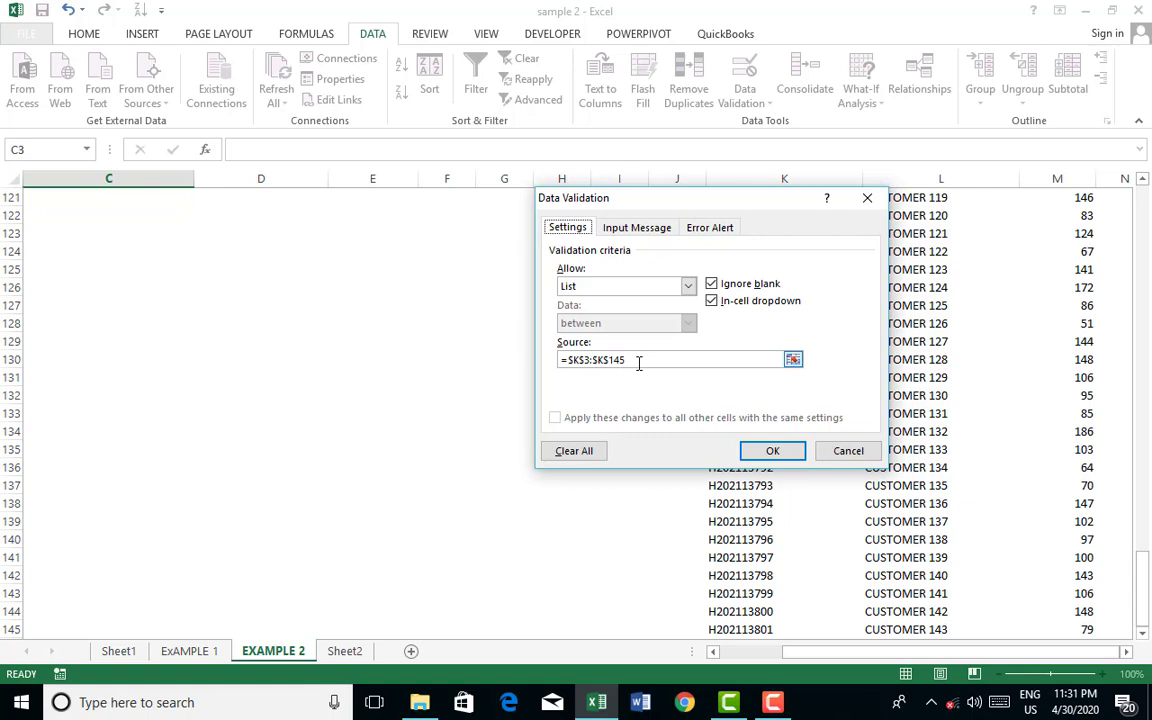
click(715, 228)
click(684, 311)
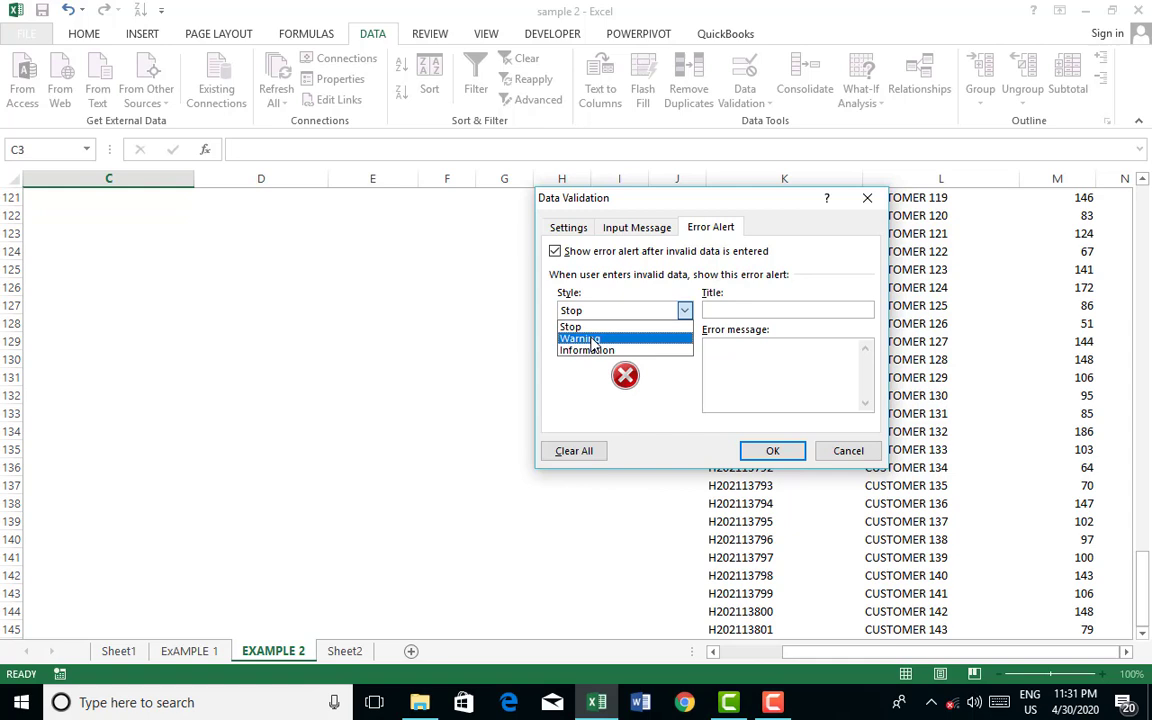
click(592, 340)
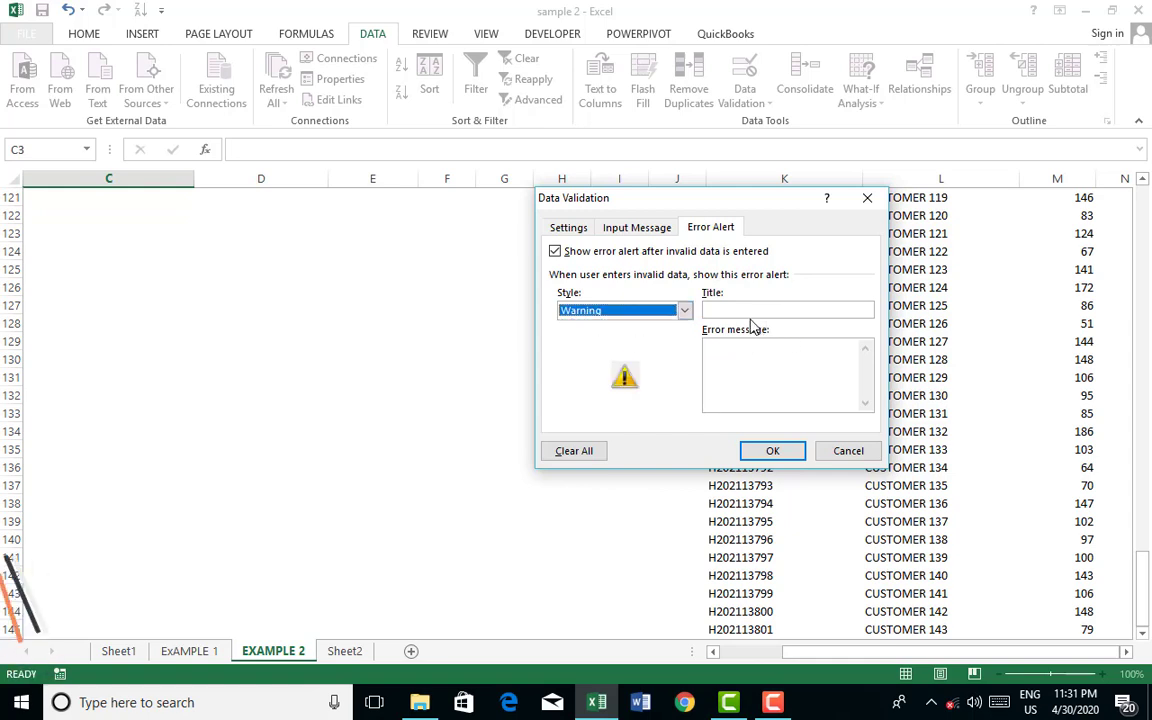
click(728, 373)
text(PLEASE E)
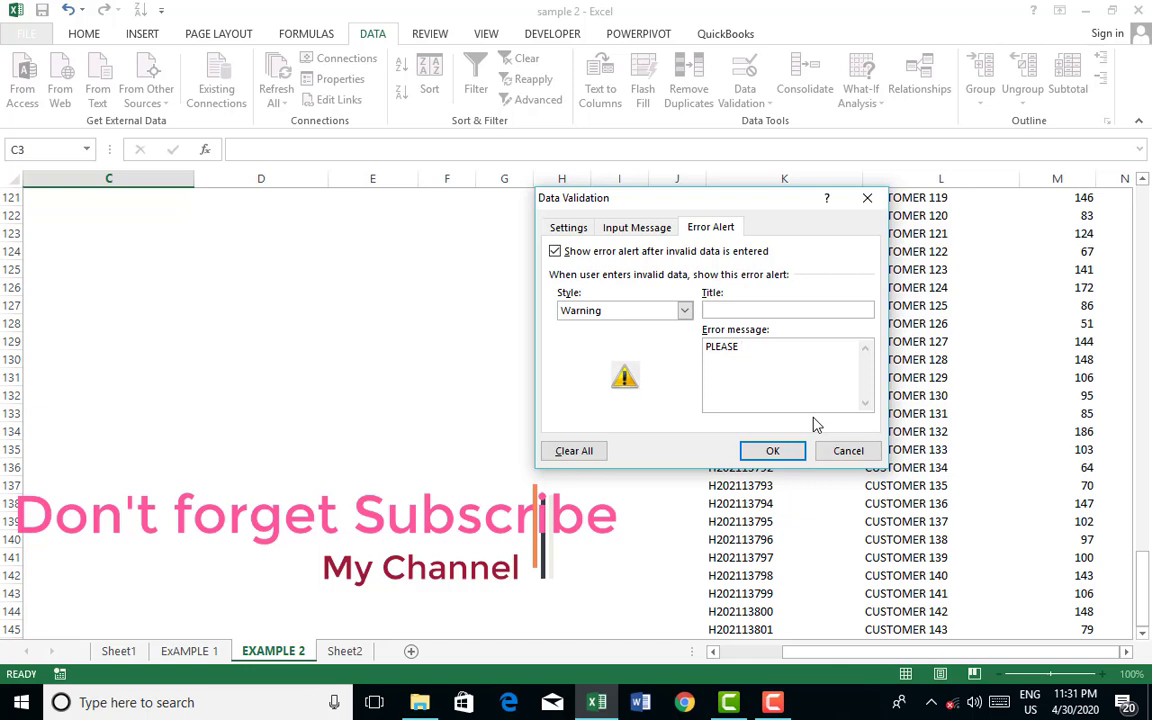
text(NTER L)
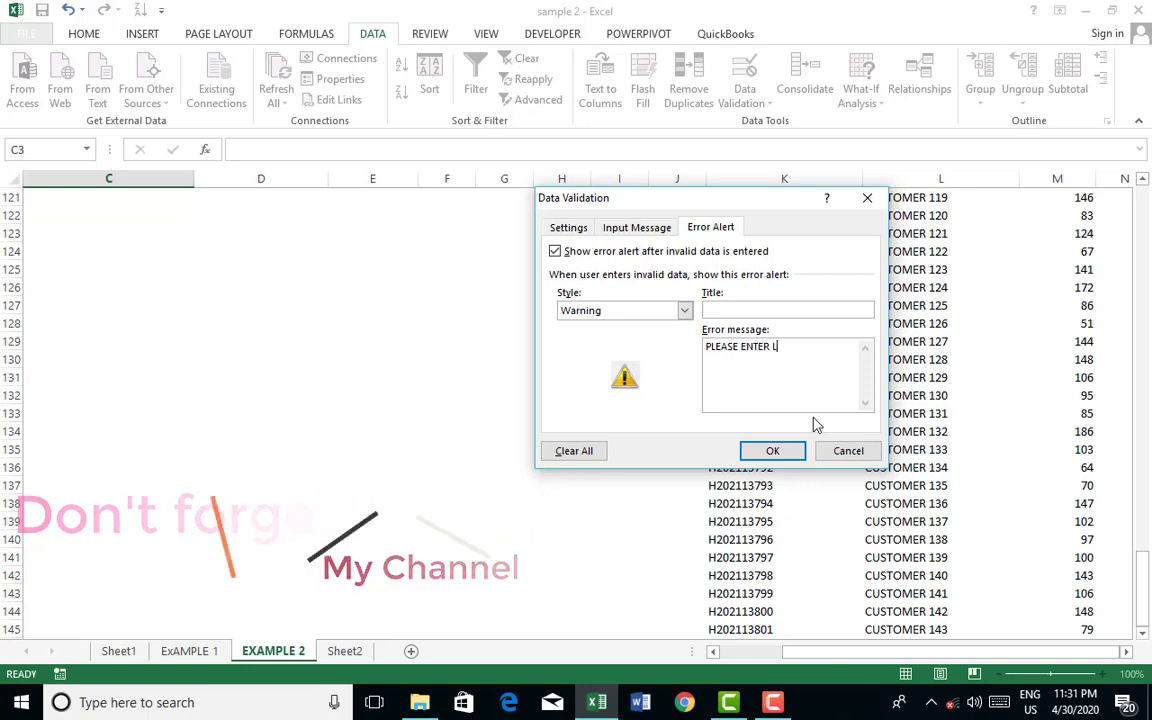
text(OOKUP VALUE)
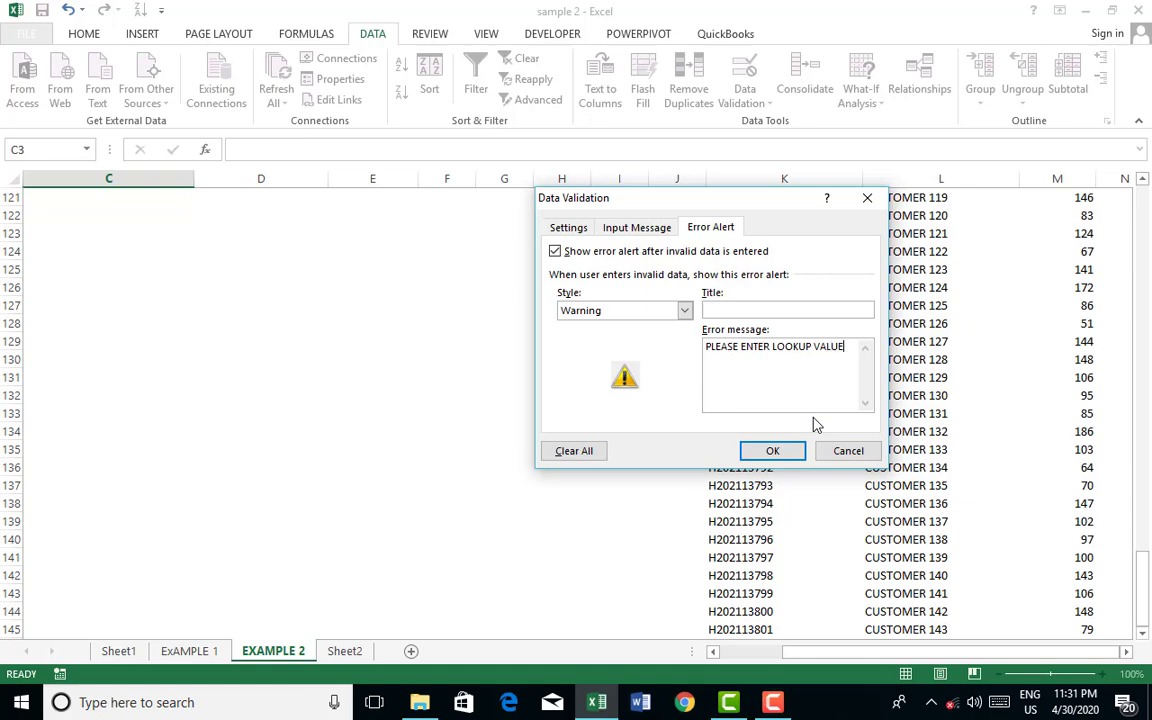
click(777, 452)
Shade cells C3:C17 with a dark blue-grey fill colour
scroll(77, 481, up, 5)
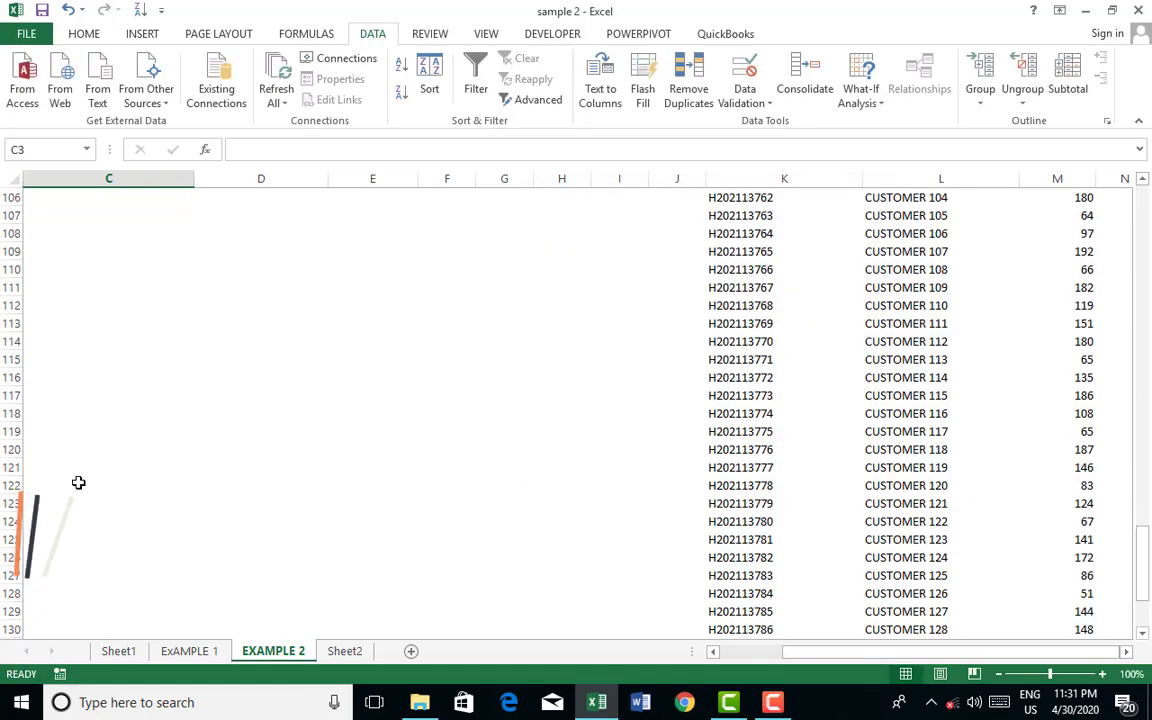
scroll(80, 479, up, 7)
scroll(80, 479, up, 10)
scroll(80, 479, up, 8)
scroll(80, 479, up, 8)
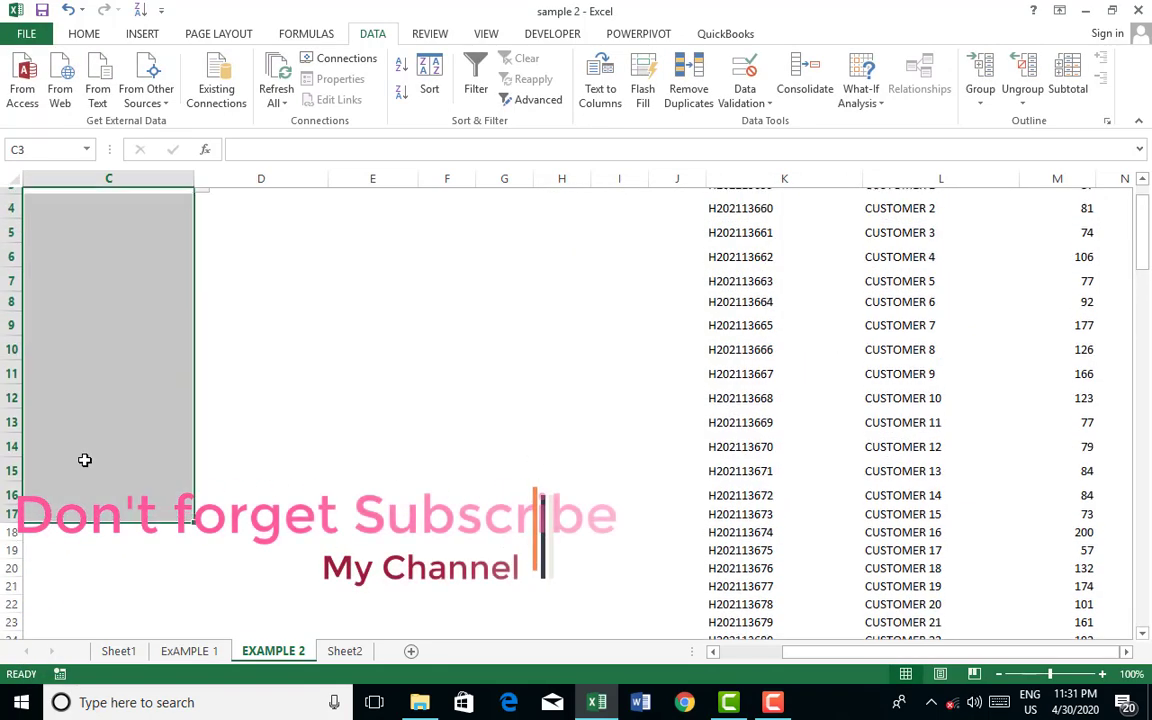
scroll(80, 479, up, 1)
click(86, 34)
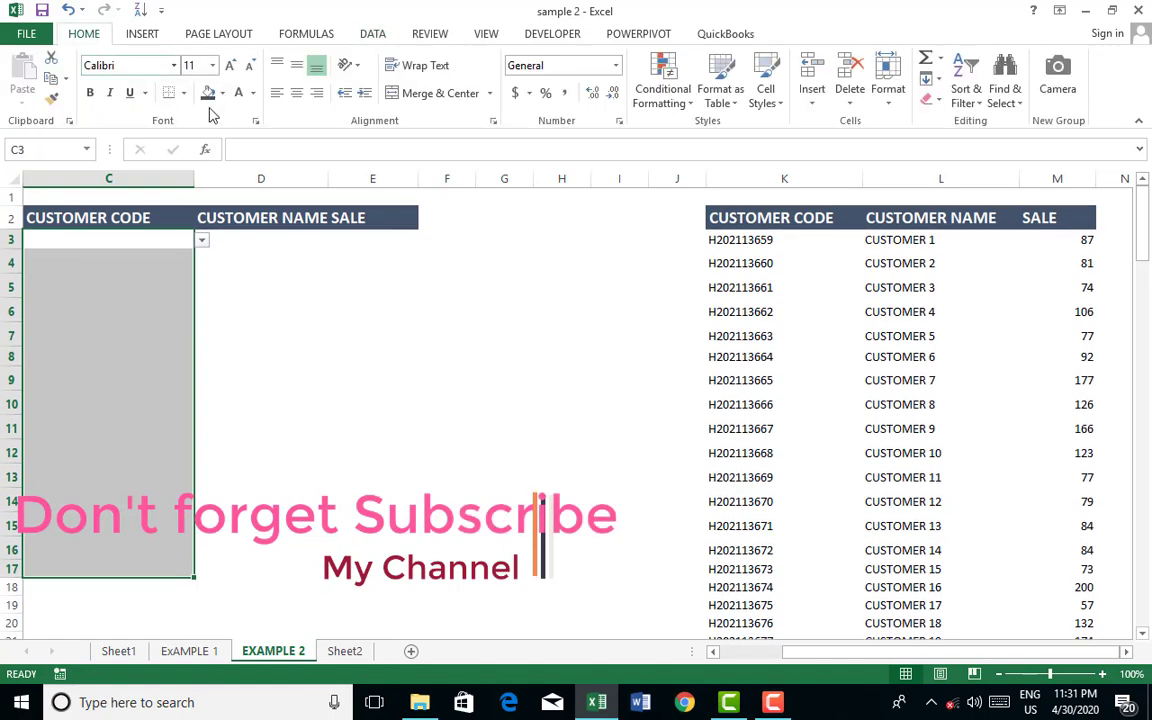
click(206, 95)
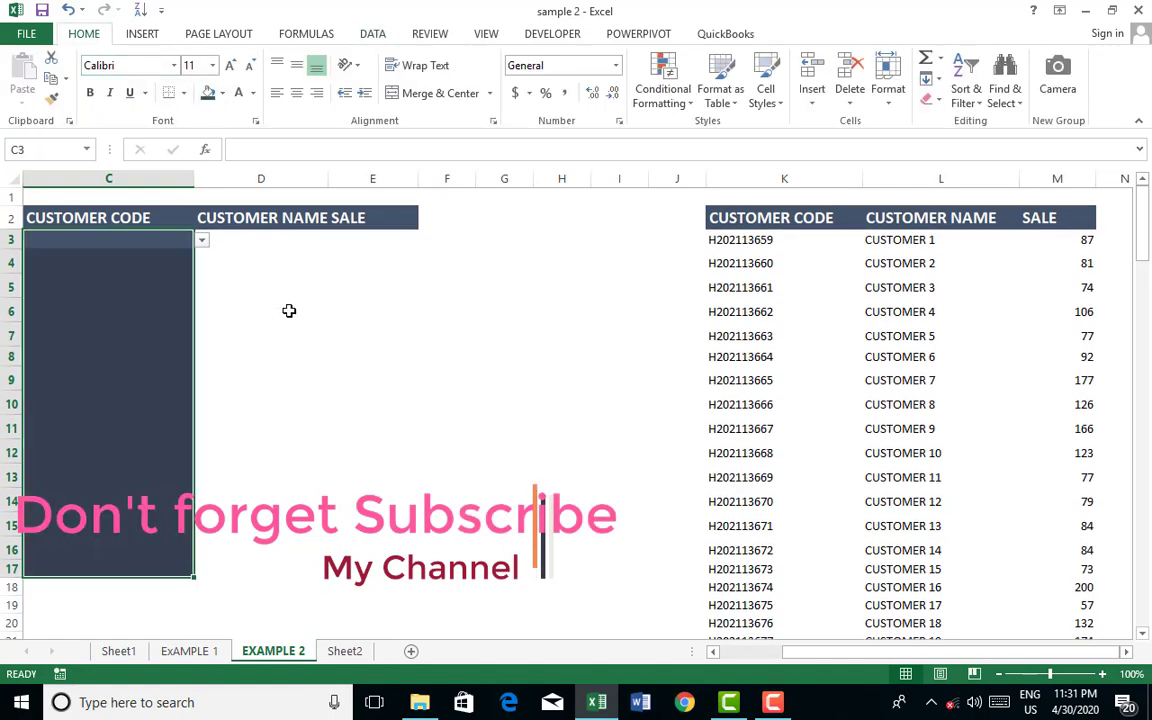
Begin D3's formula as =VLOOKUP($C3 with a column-locked C3 lookup value
click(275, 248)
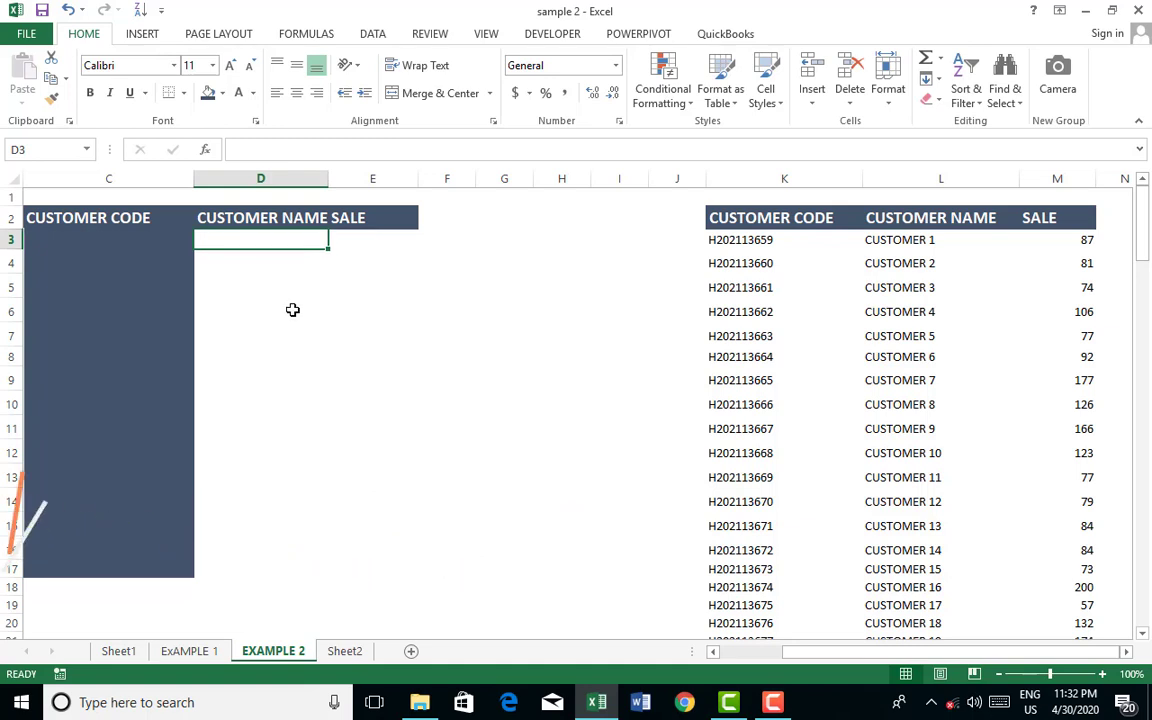
text(=)
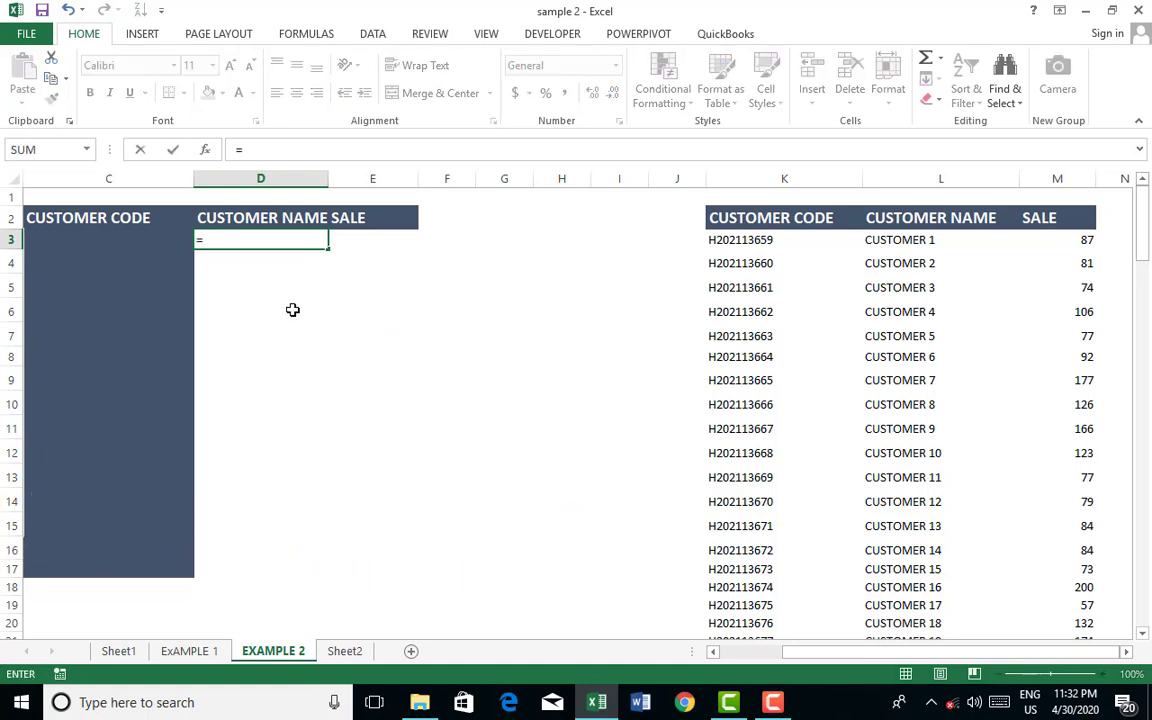
text(VL)
key(Tab)
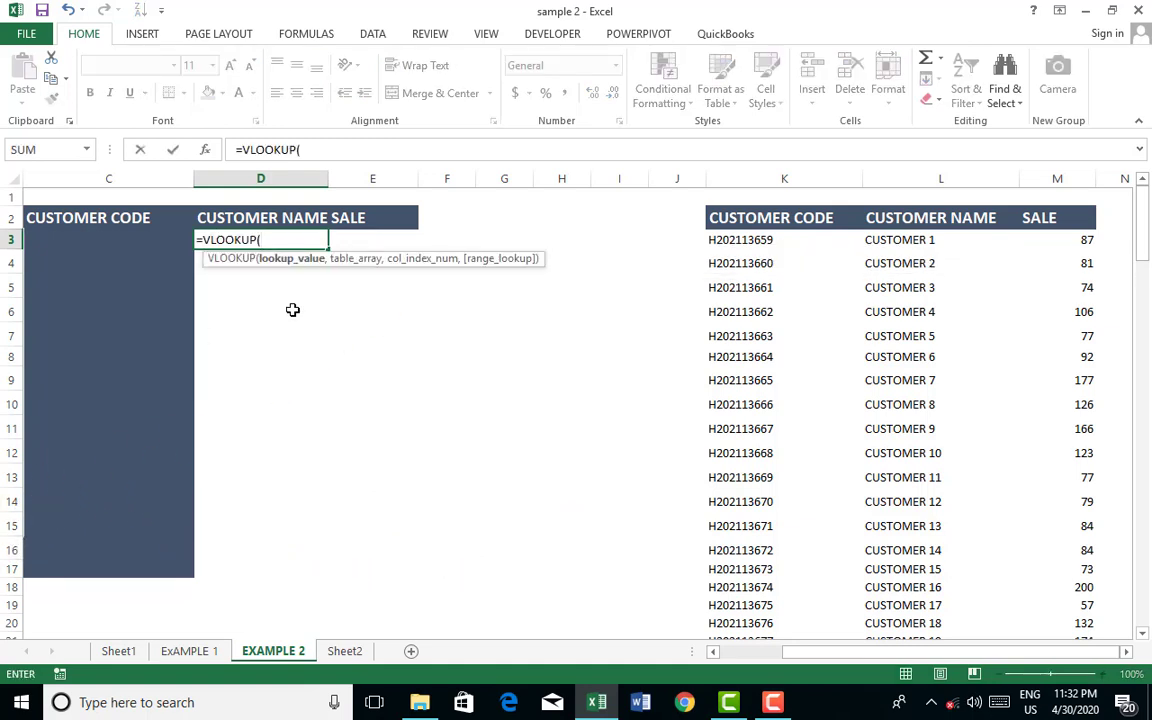
key(Left)
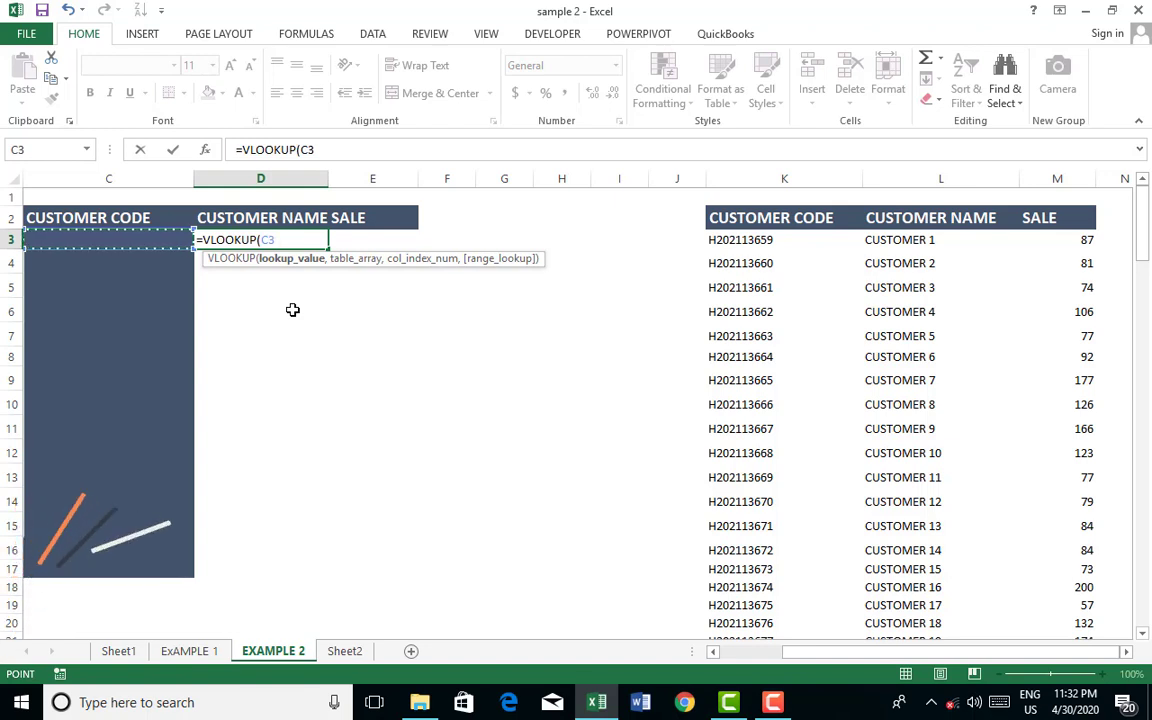
key(shift+Down)
key(shift+Down)
key(shift+Down)
key(shift+Down)
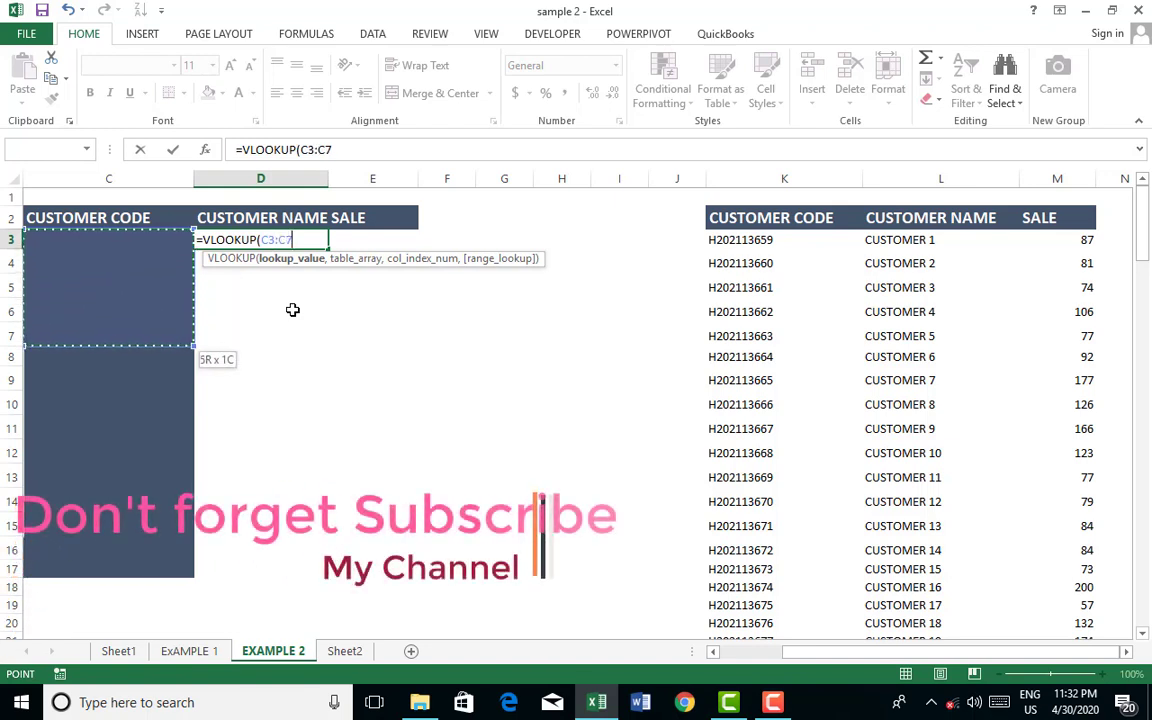
key(shift+Down)
key(shift+Down)
key(shift+Down)
key(shift+Down)
key(shift+Down)
key(shift+Down)
key(shift+Down)
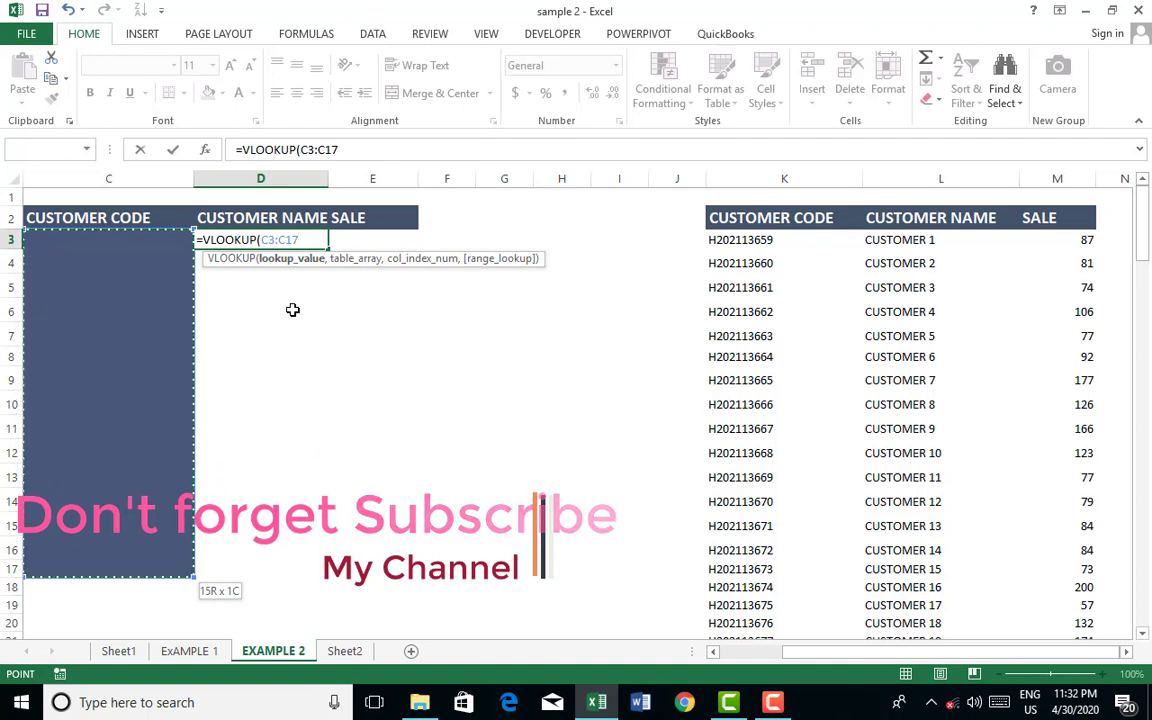
key(Up)
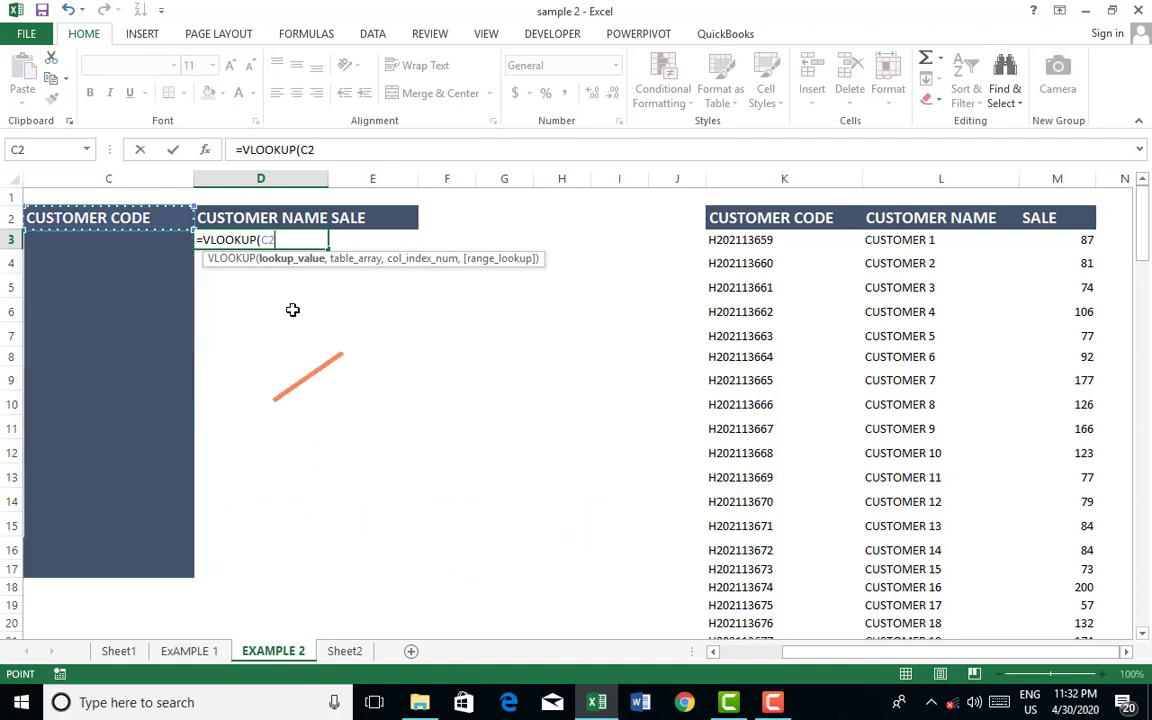
key(Down)
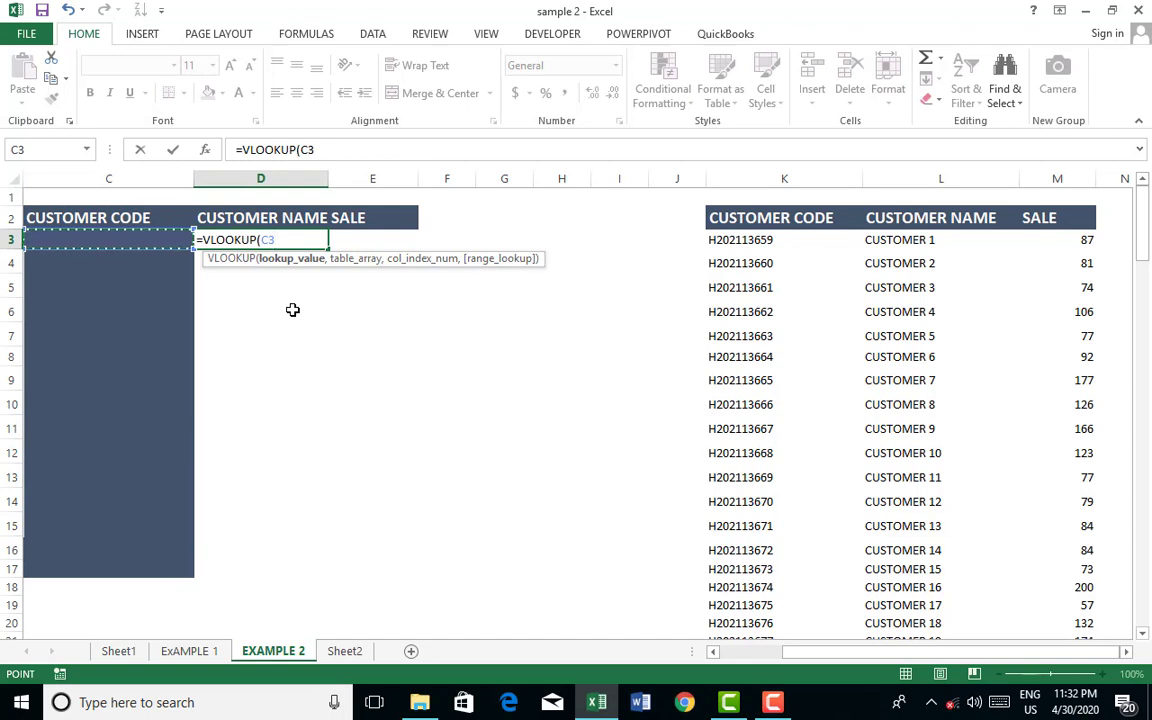
click(301, 150)
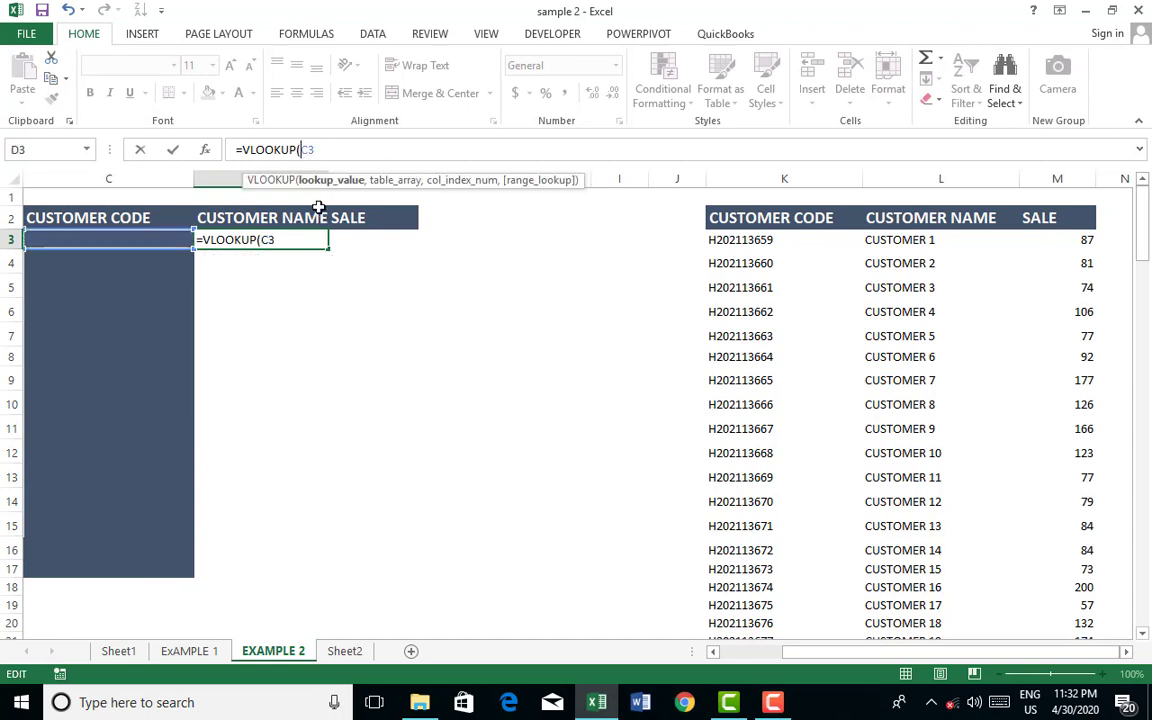
text($)
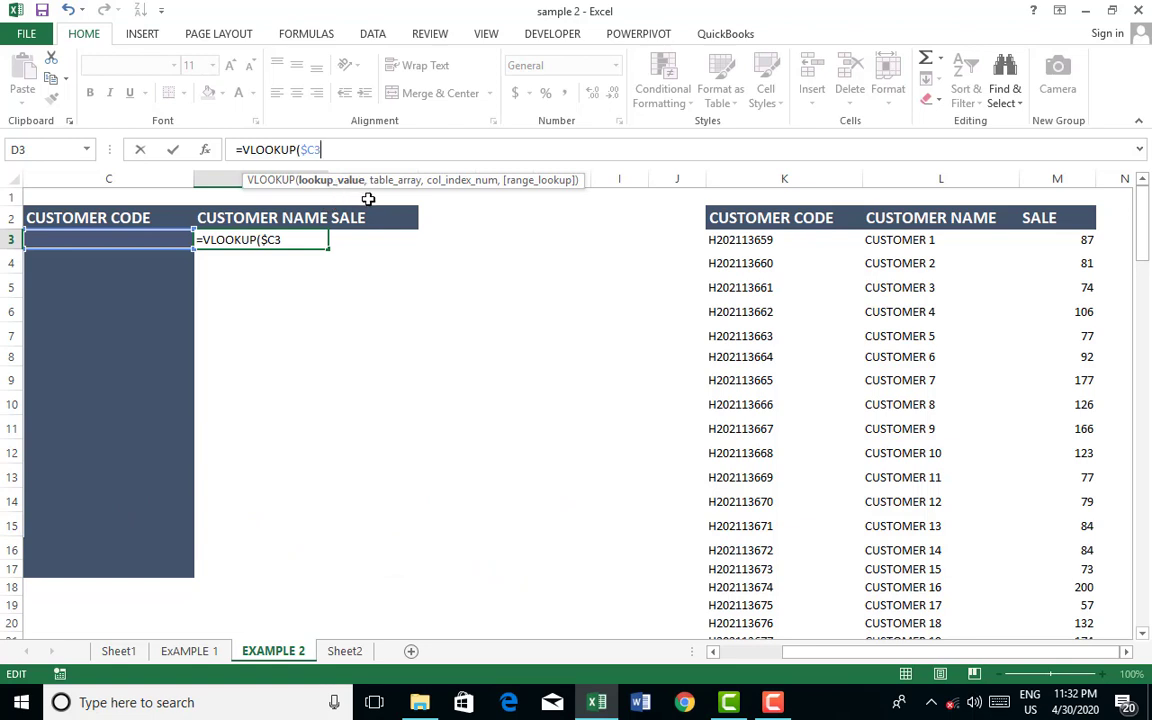
Add the locked table $K$3:$M$145, column 3 and FALSE to D3's VLOOKUP
text(,)
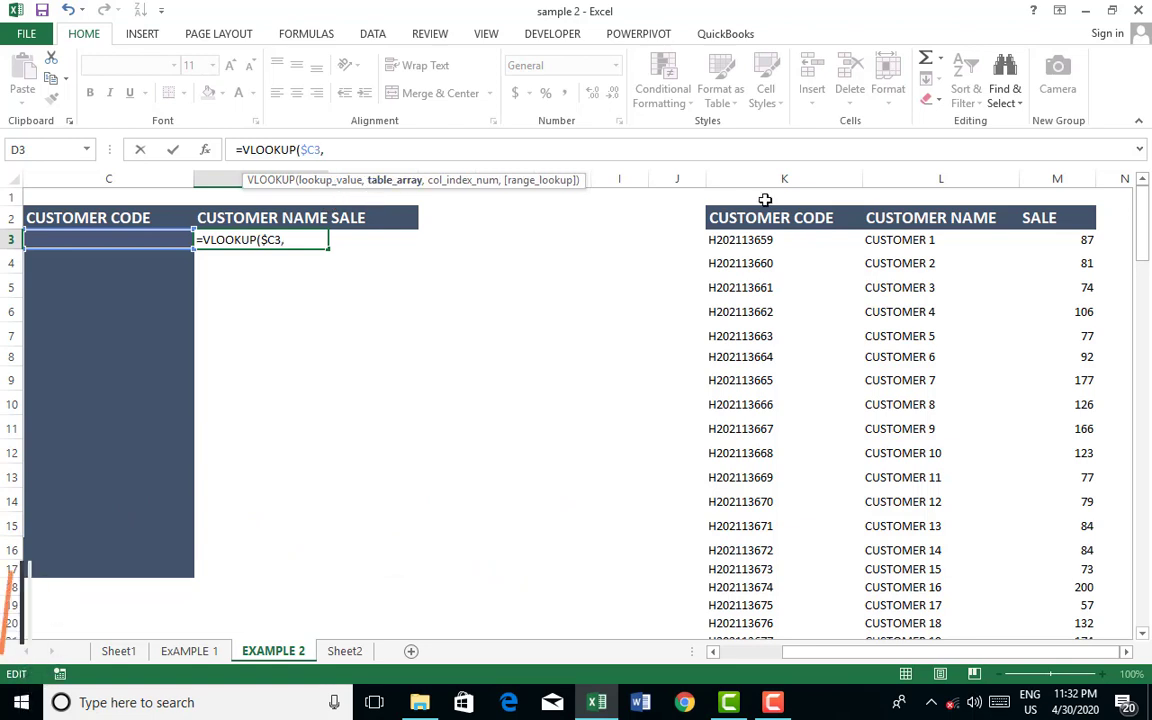
click(768, 240)
key(ctrl+shift+Right)
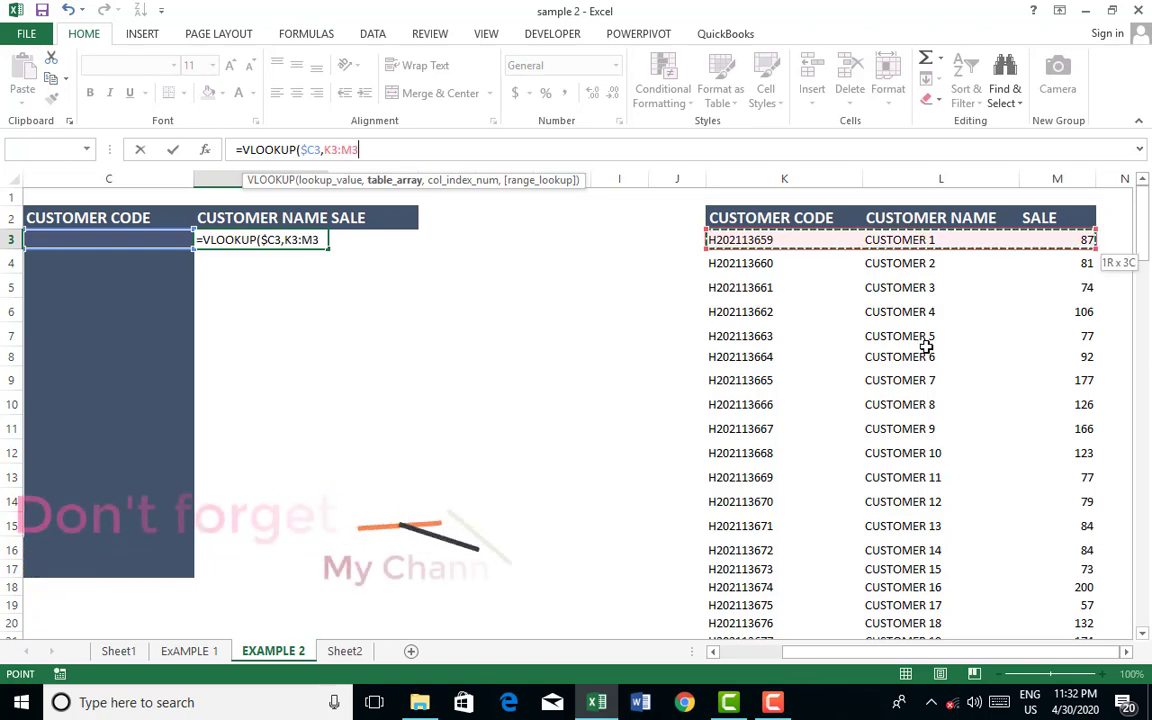
key(ctrl+shift+Down)
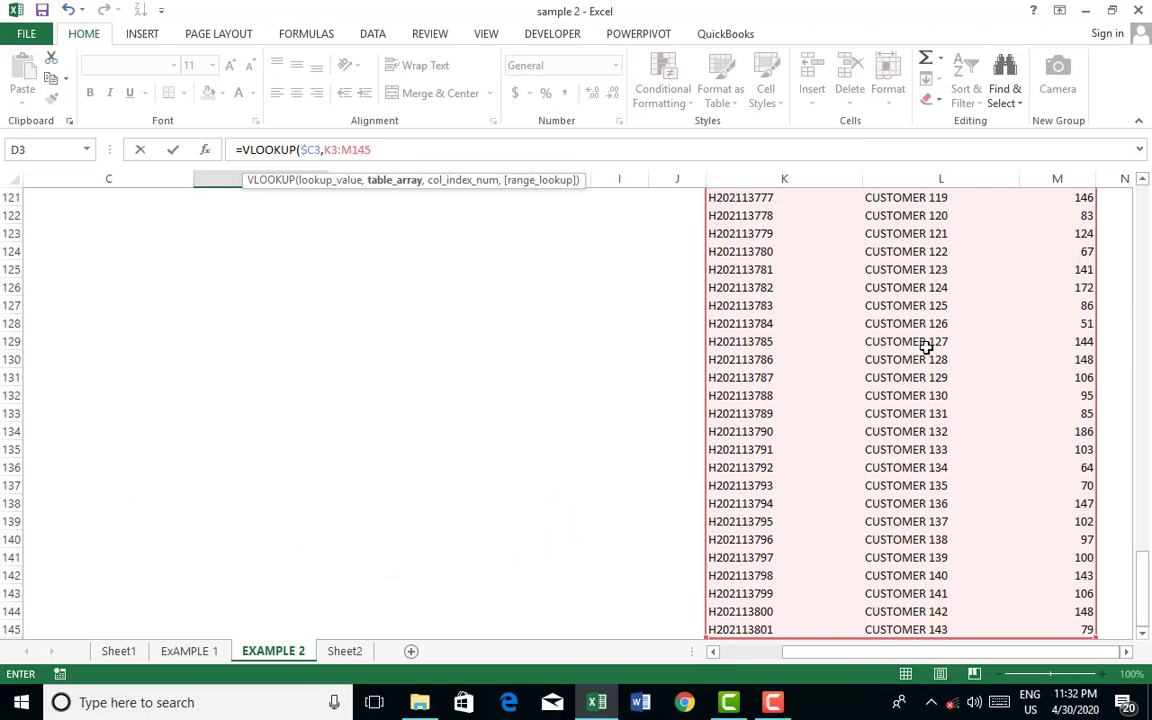
key(F4)
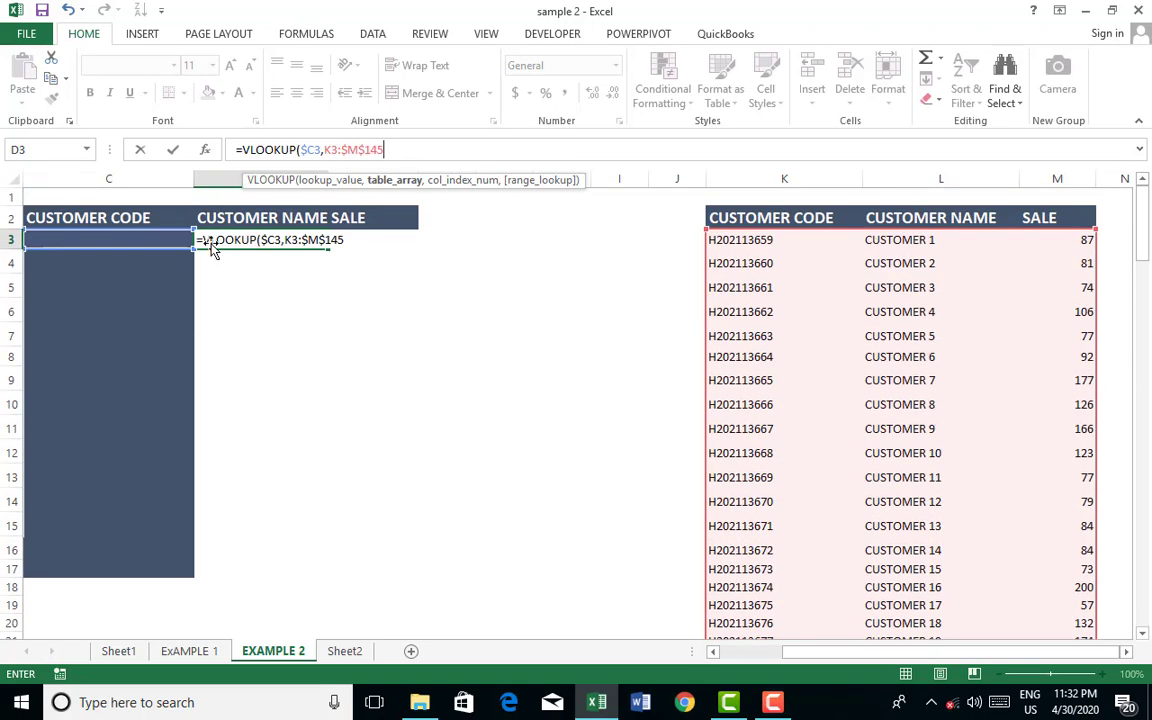
click(339, 149)
key(F4)
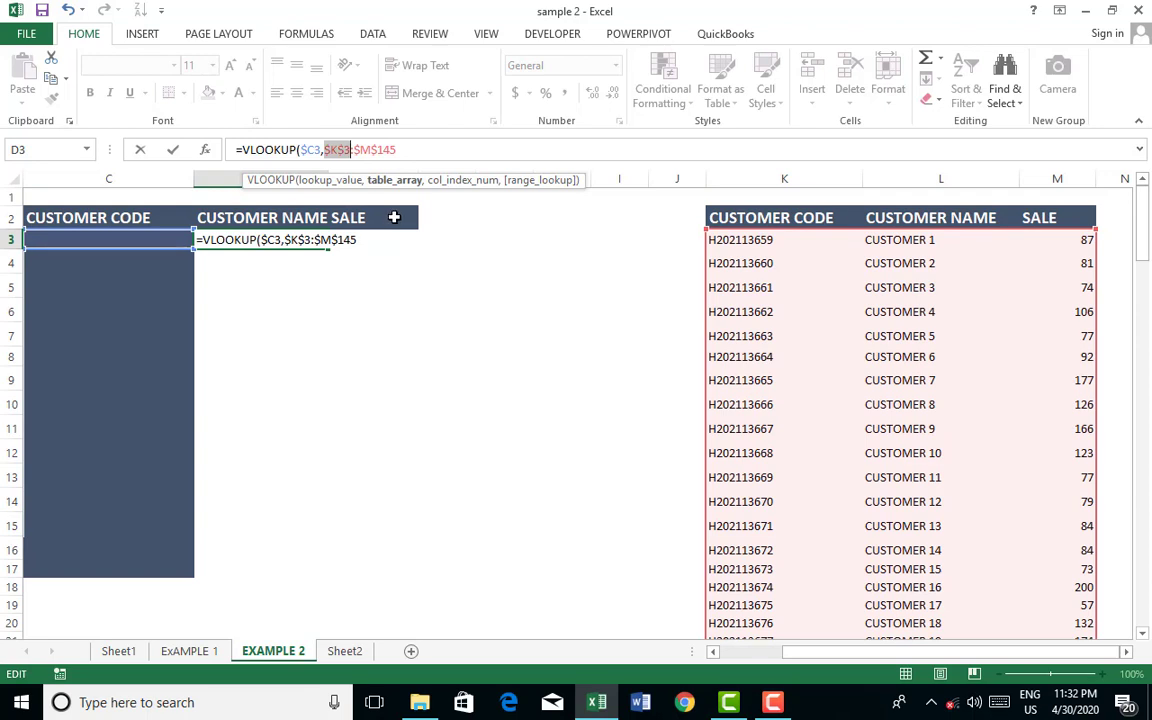
click(405, 149)
text(,)
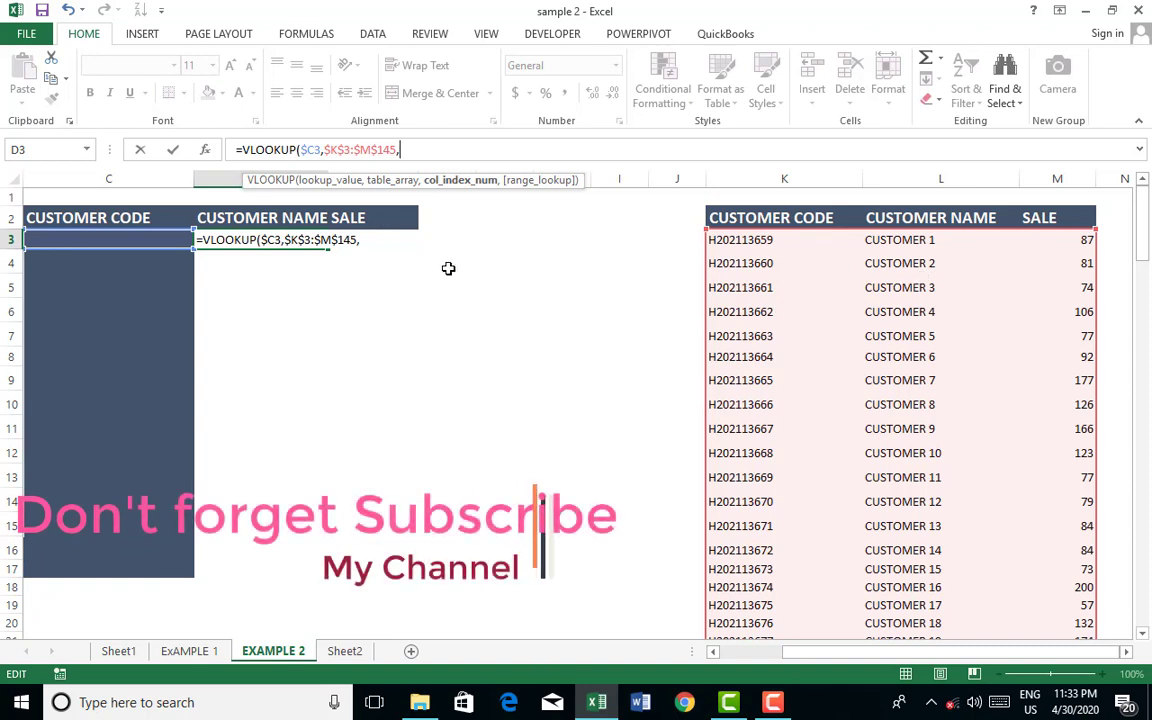
text(3,)
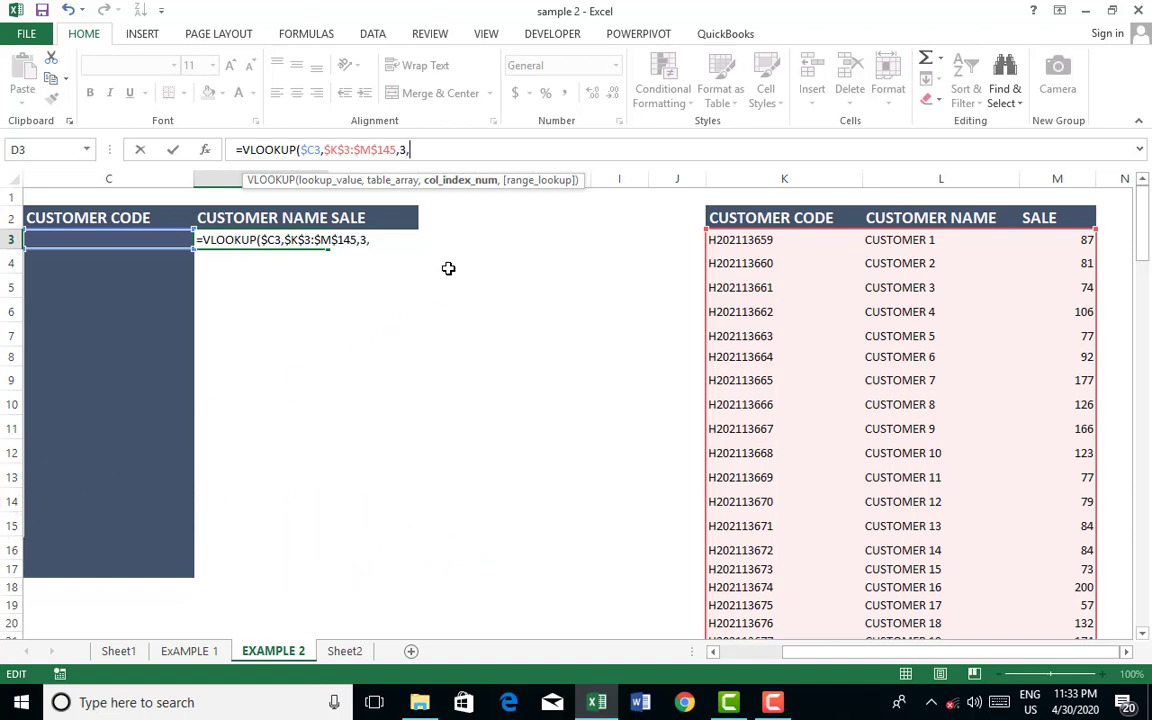
text(FALS)
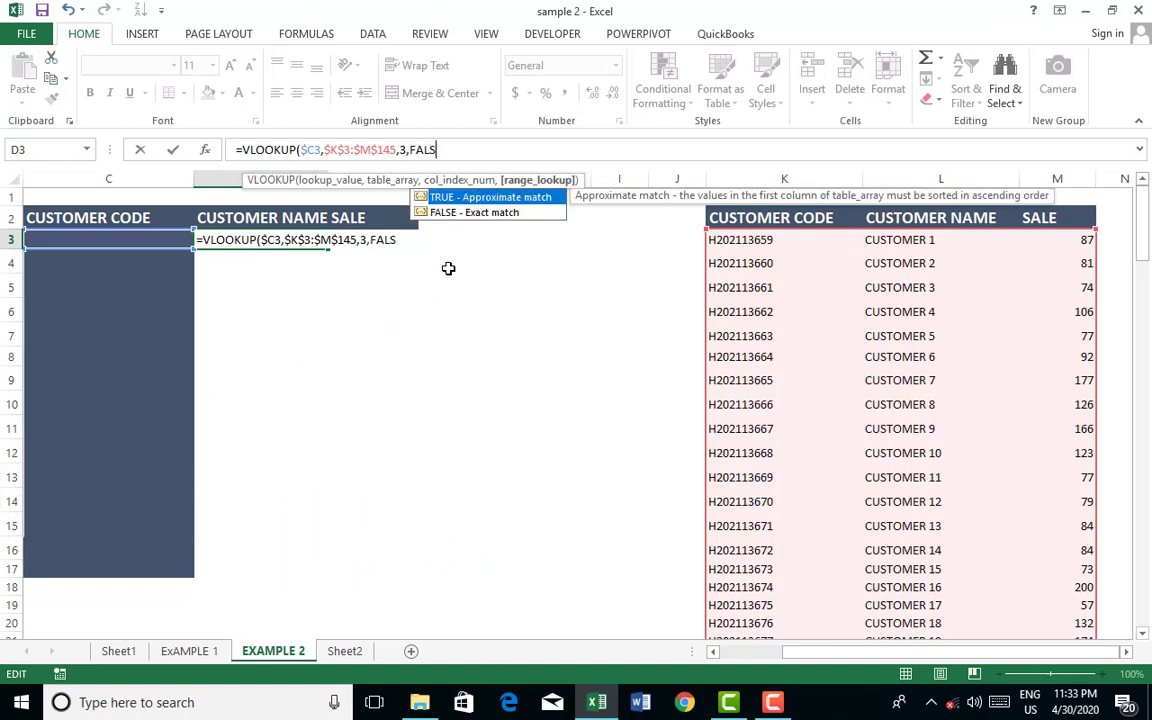
text(E))
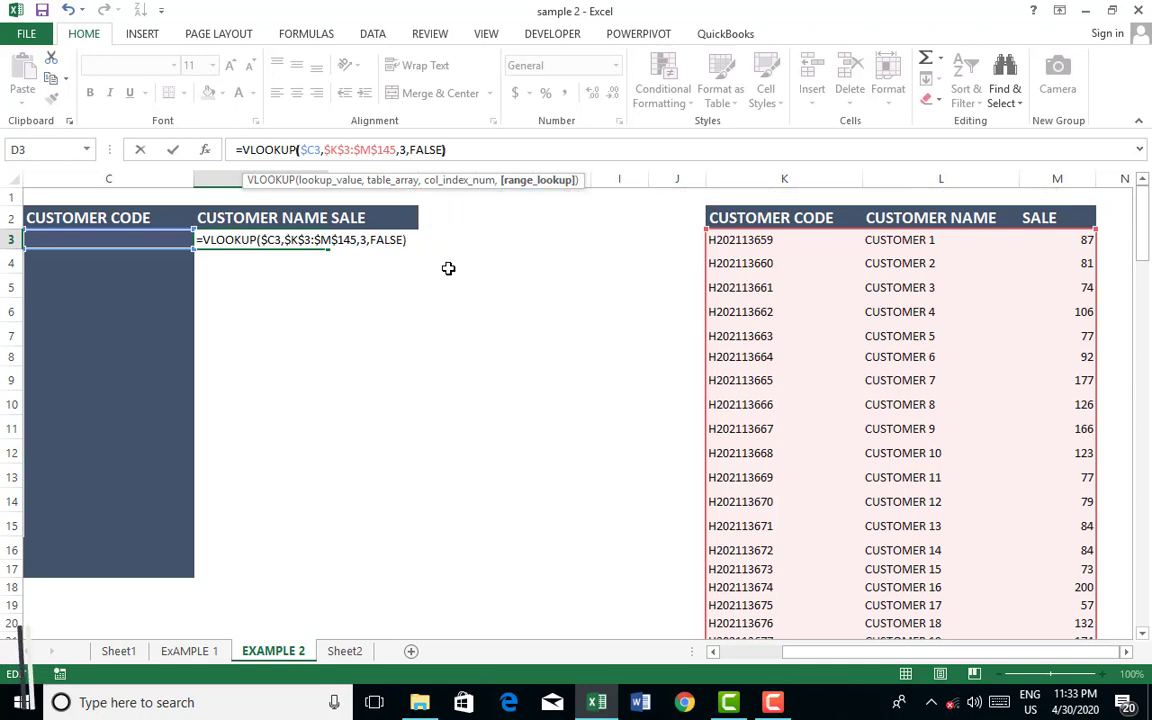
Wrap D3's VLOOKUP in IFERROR with a blank "" fallback
click(243, 149)
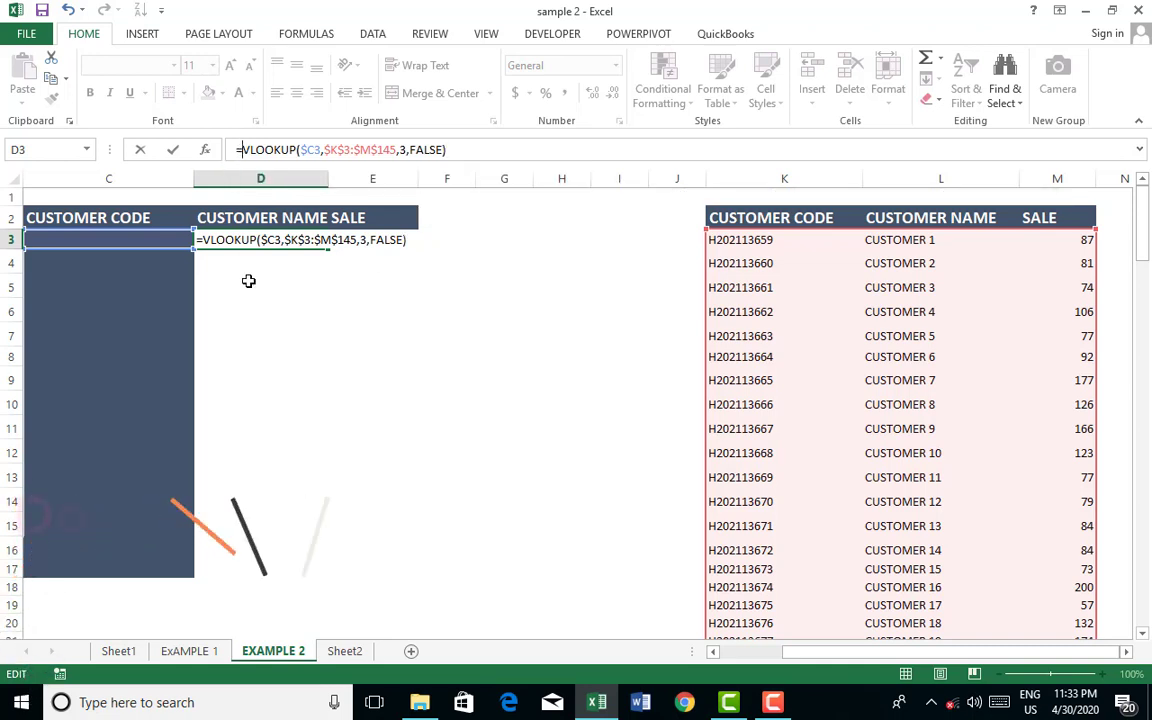
text(IF)
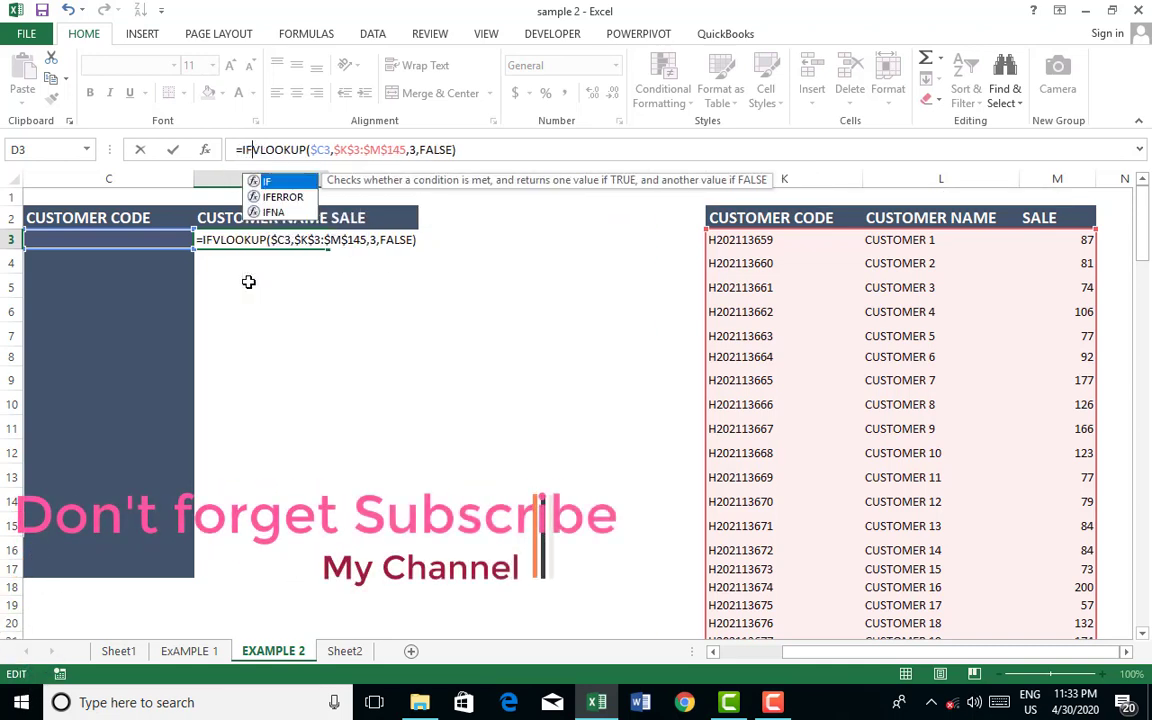
text(ERROR()
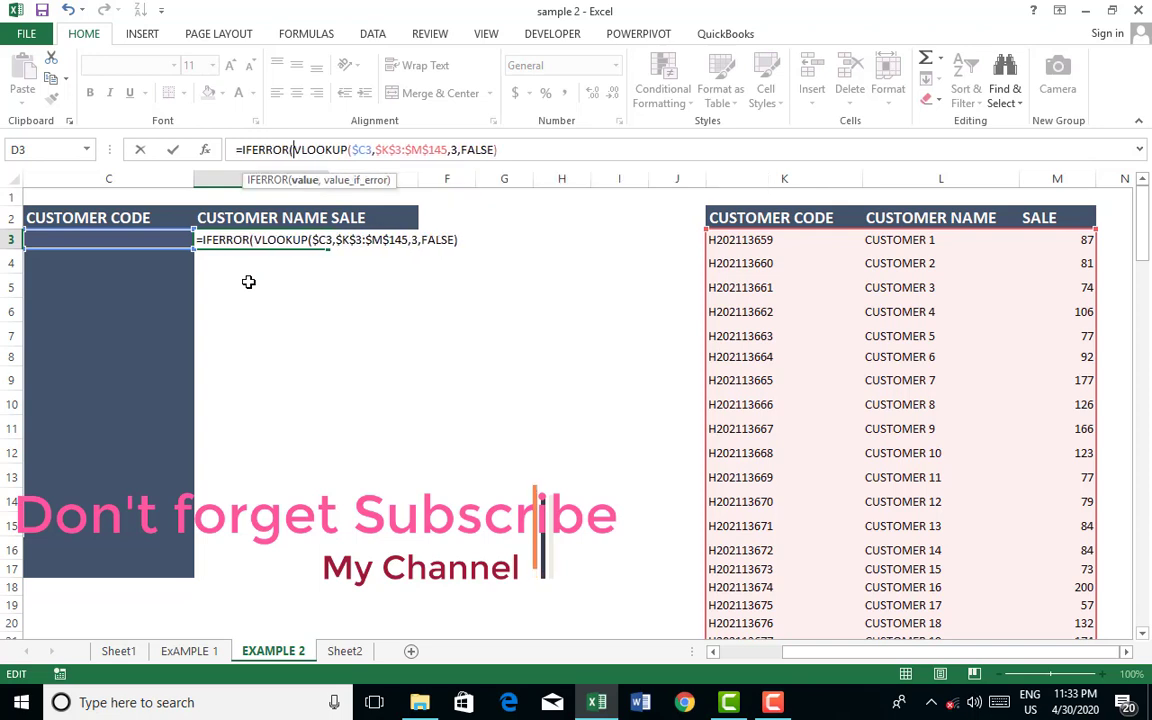
click(519, 149)
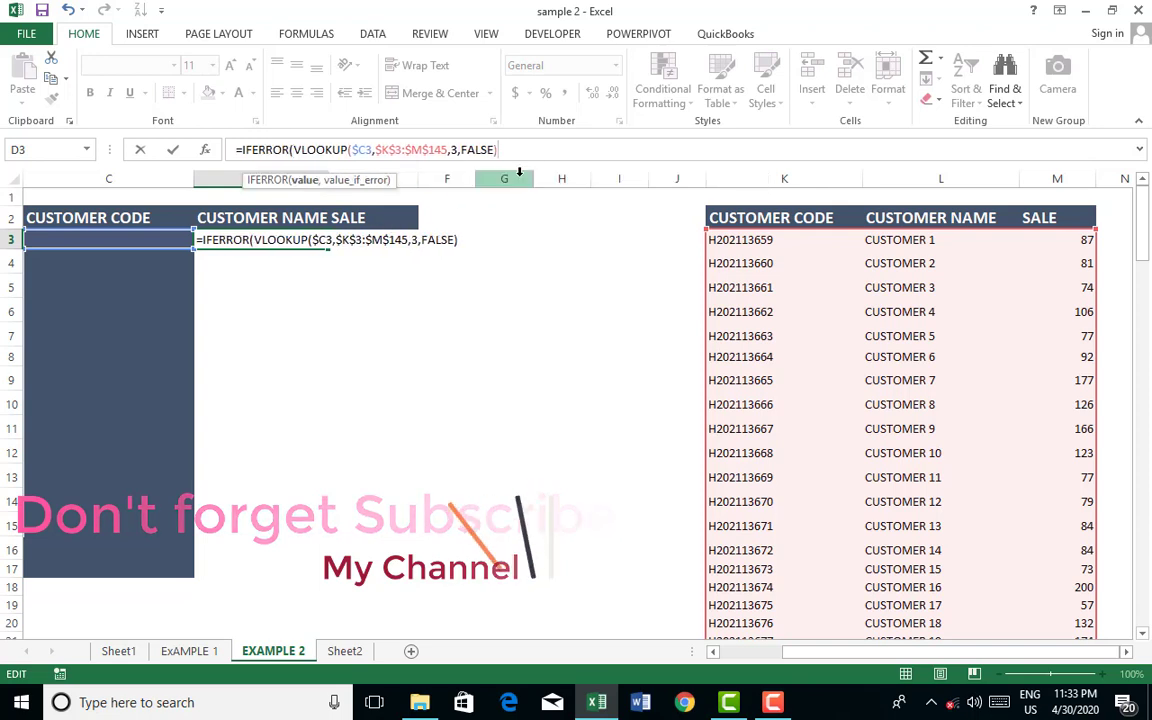
text(,"")
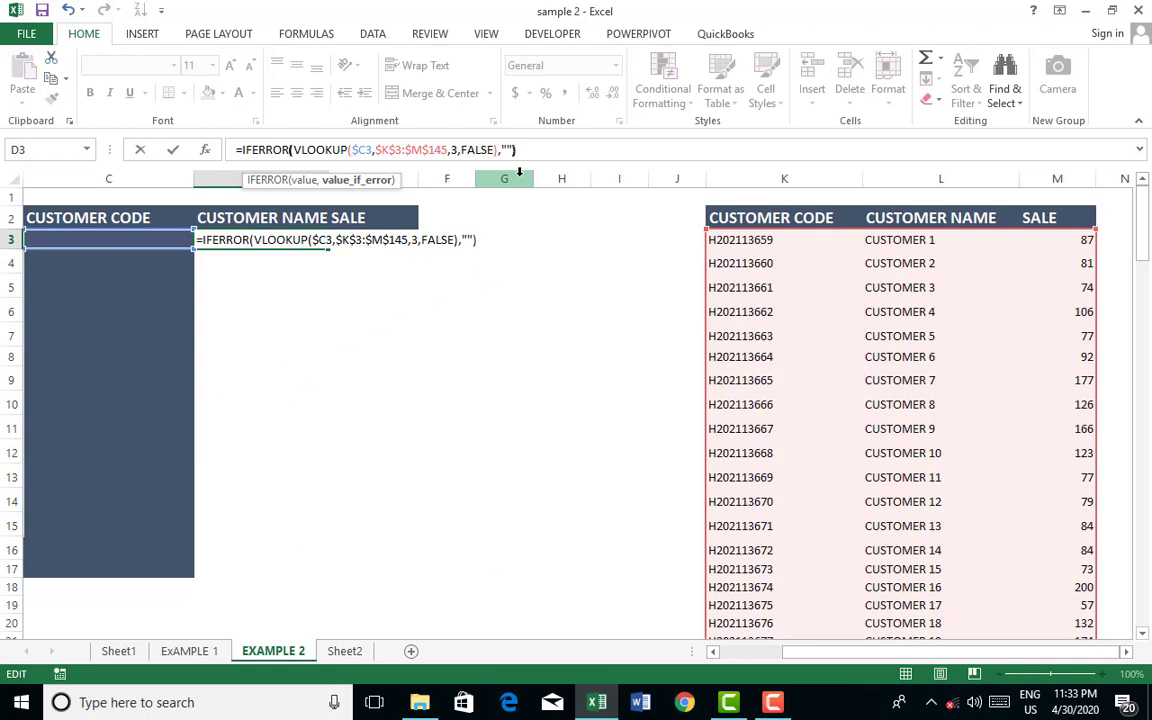
key(ctrl+Return)
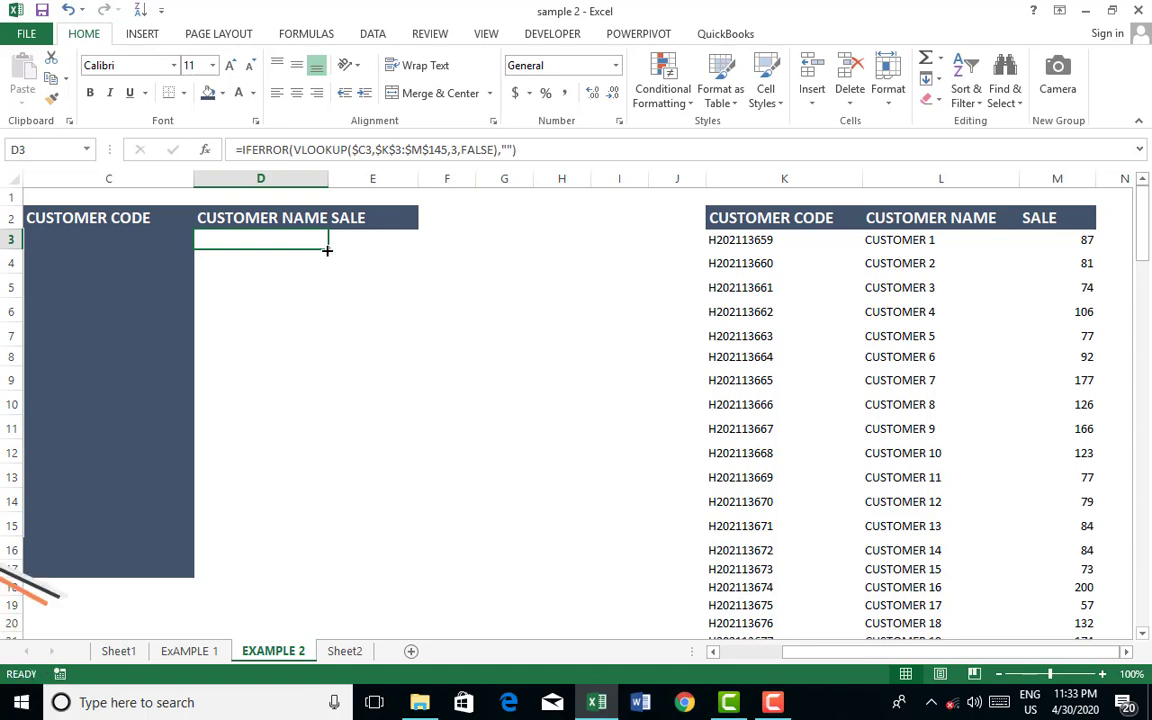
Change D3's lookup column index from 3 to 2
click(453, 149)
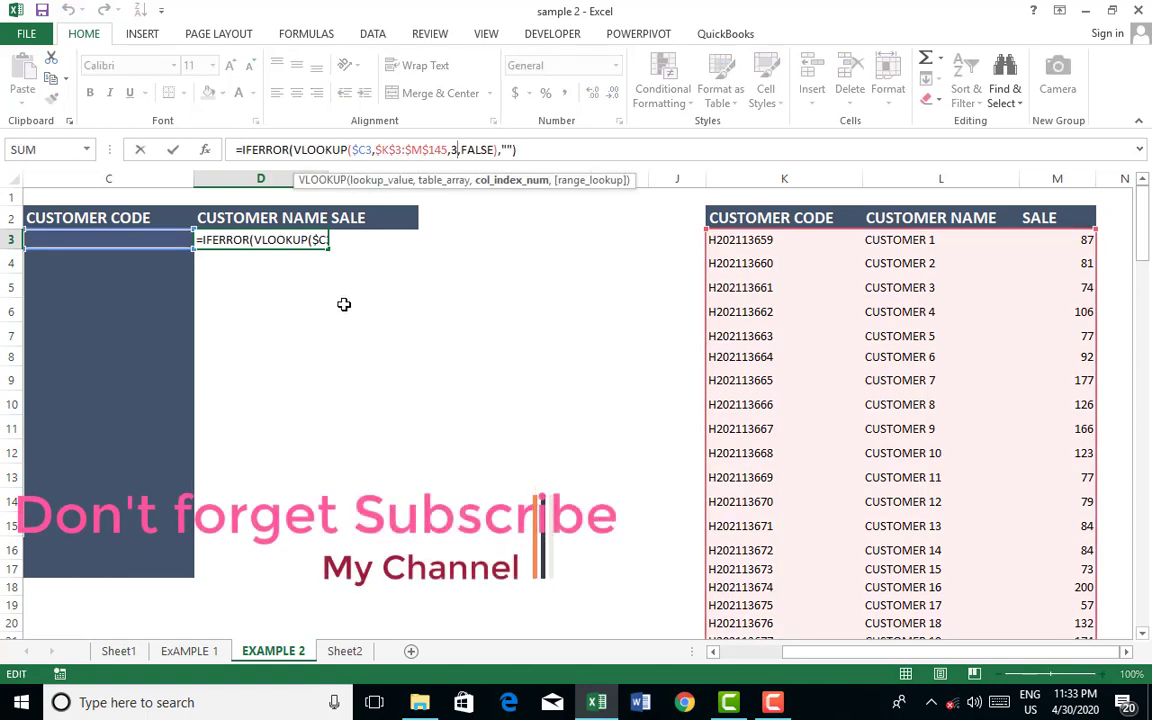
key(BackSpace)
text(2)
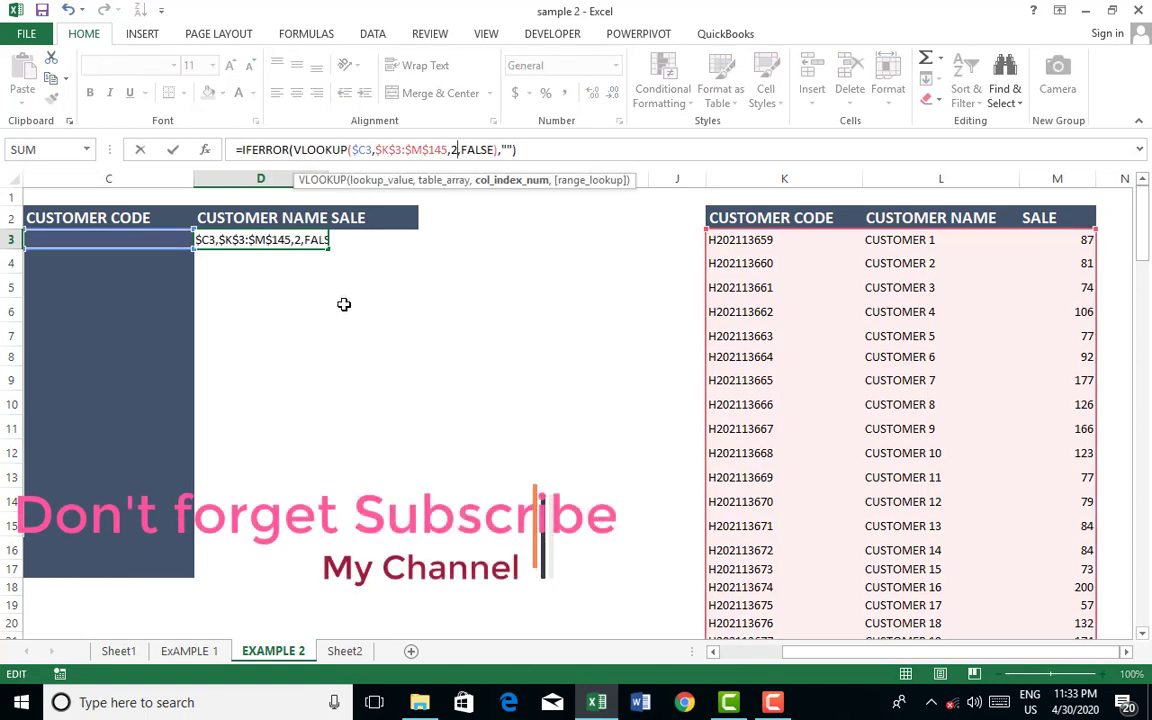
key(ctrl+Return)
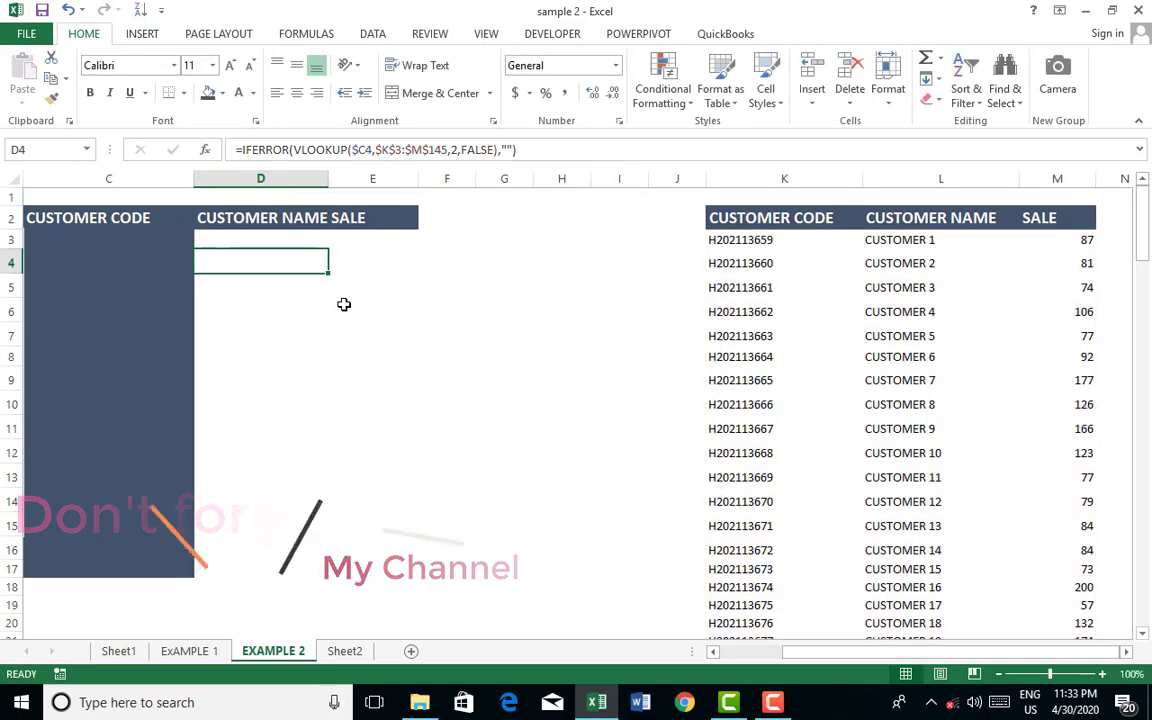
Copy D3's formula text and paste it into E3
click(520, 149)
shift+click(235, 149)
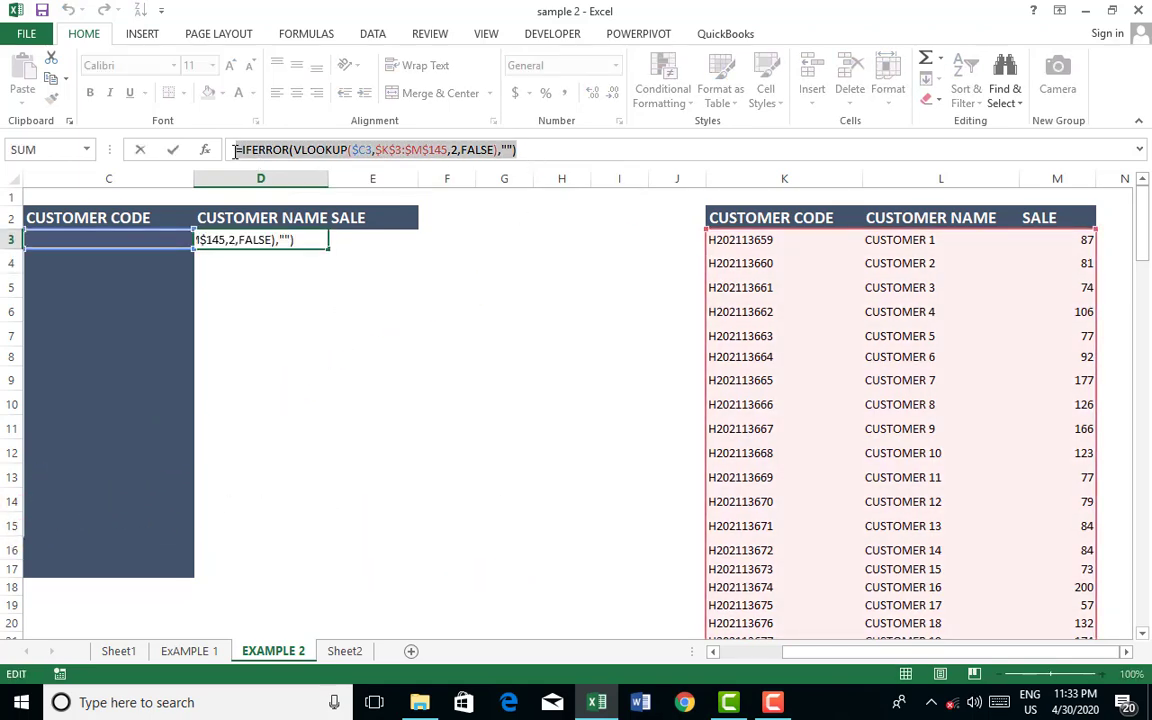
key(Escape)
click(353, 237)
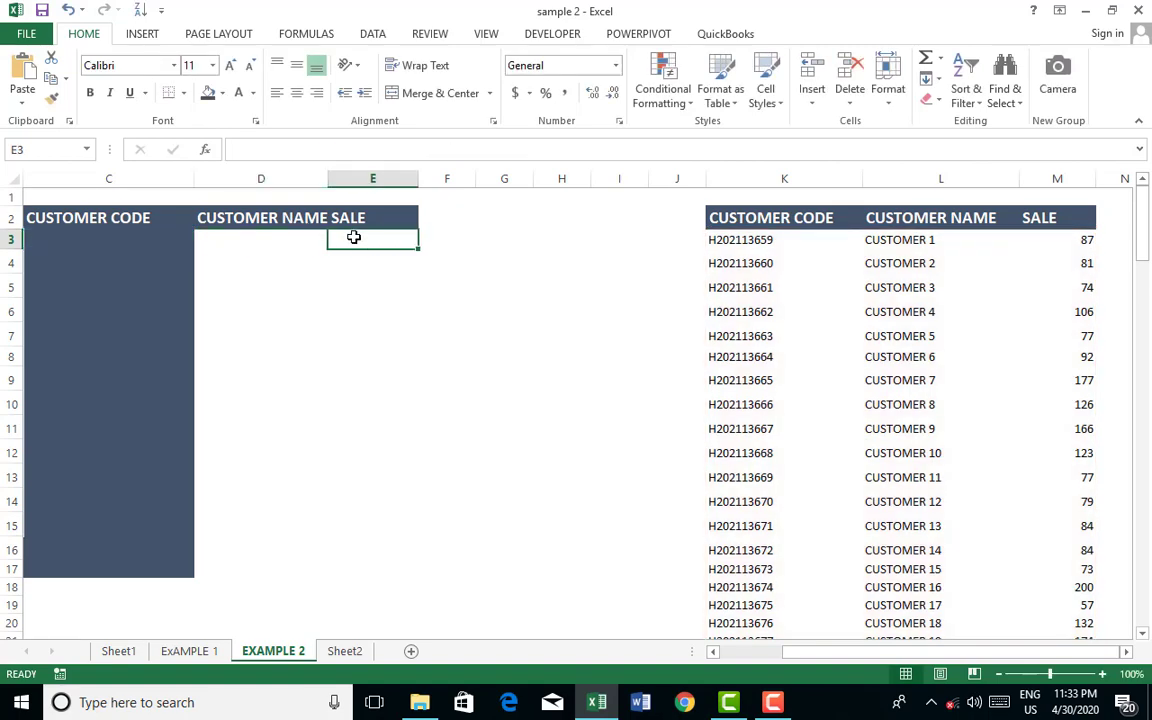
text(=IFERROR(VLOOKUP($C3,$K$3:$M$145,2,FALSE),""))
Set E3's column index to 3 and fill the D3:E3 formulas down to row 17
click(456, 149)
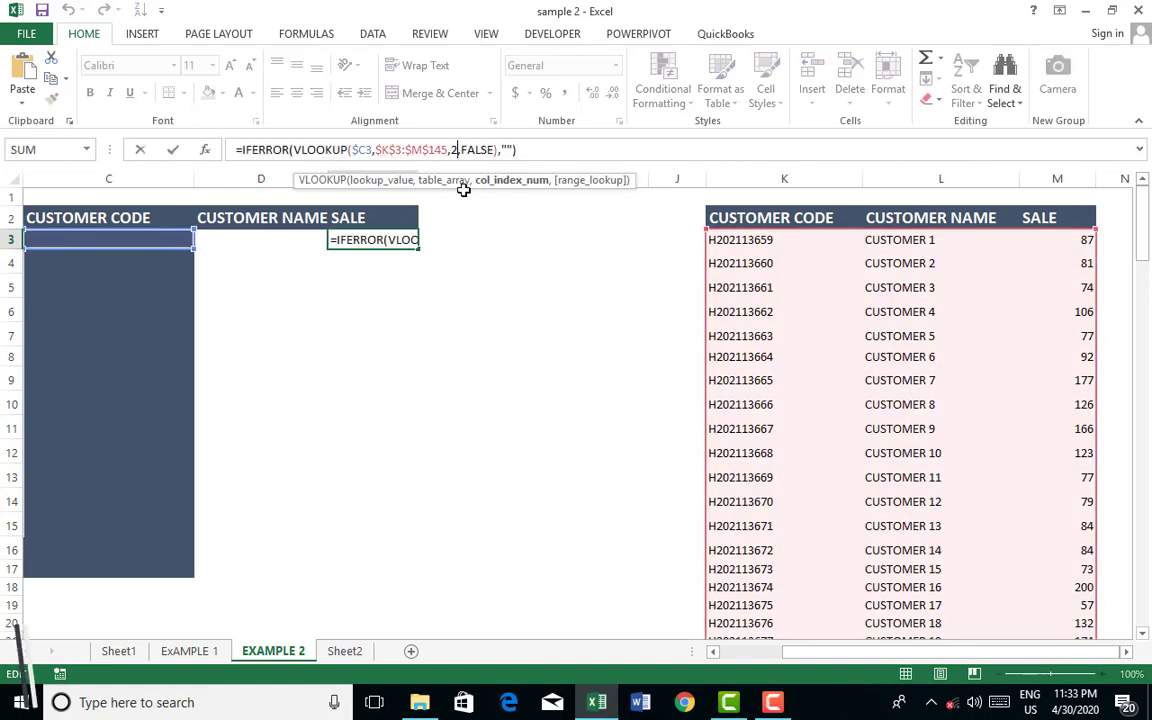
key(BackSpace)
text(3)
key(Return)
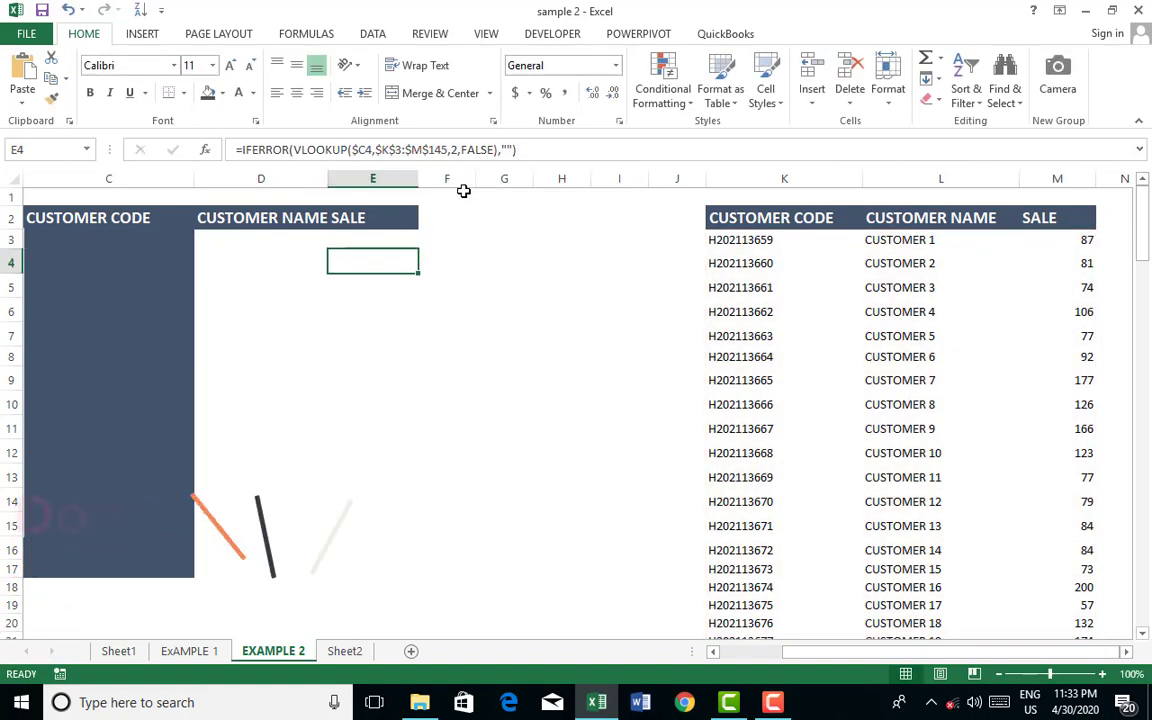
mouse_move(257, 239)
mouse_down()
mouse_move(373, 238)
mouse_move(418, 572)
mouse_up()
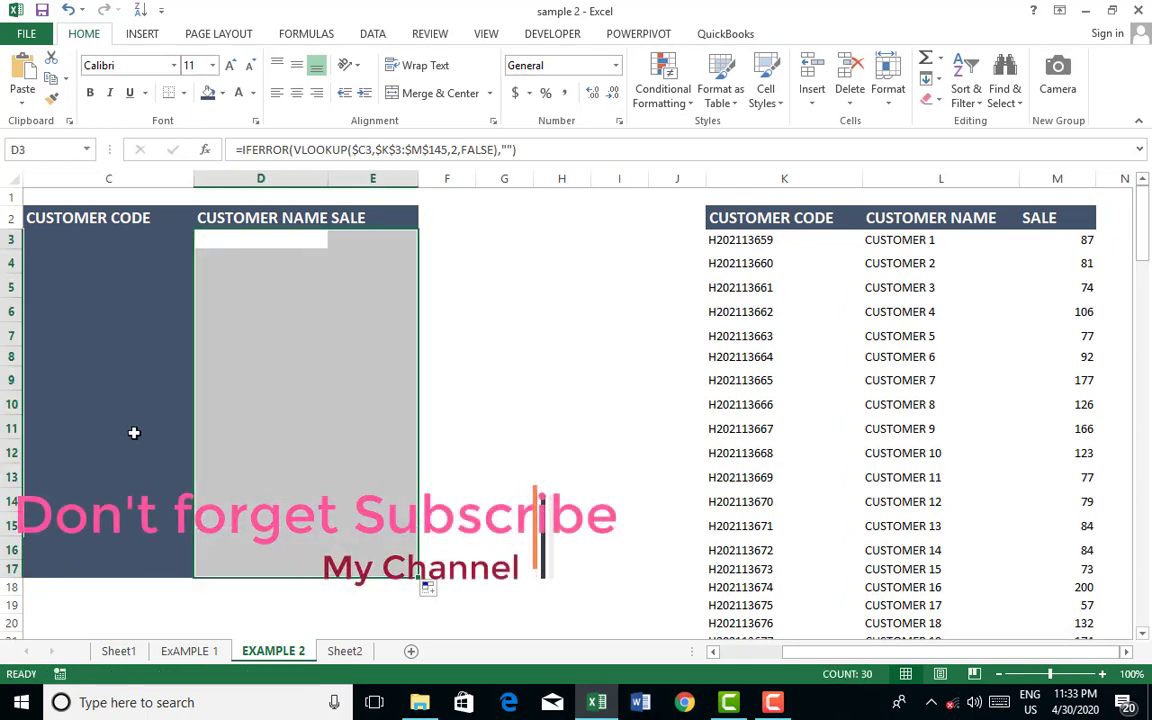
click(735, 453)
key(ctrl+c)
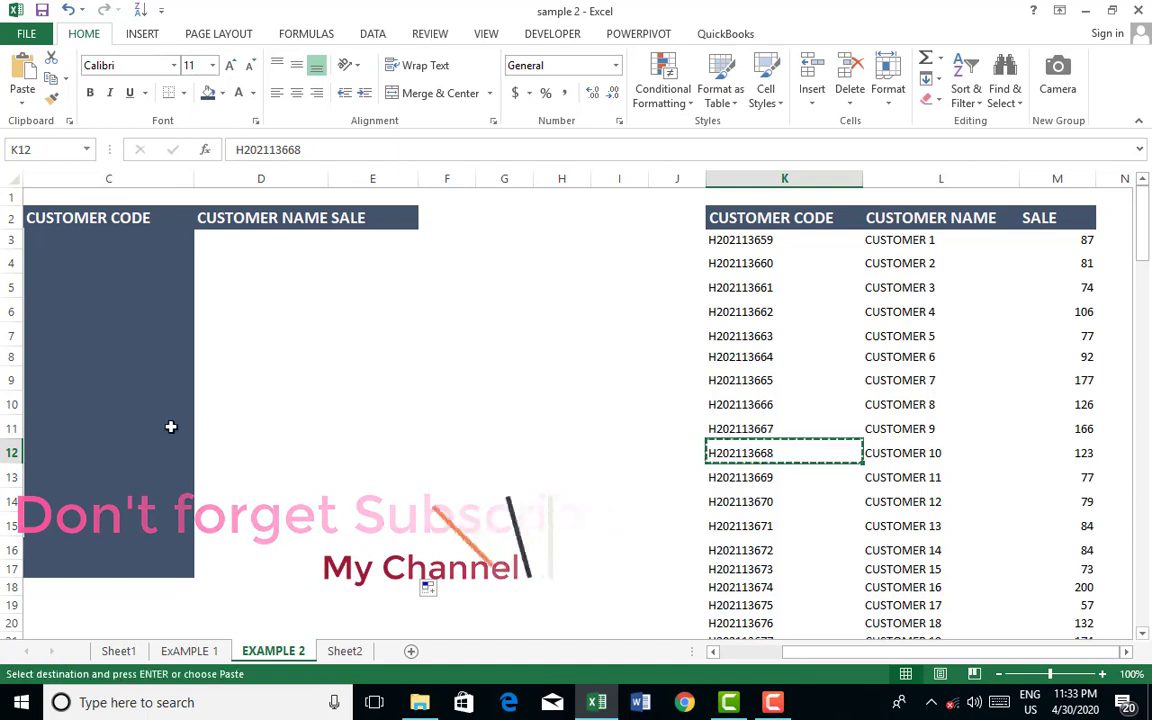
click(122, 449)
key(ctrl+v)
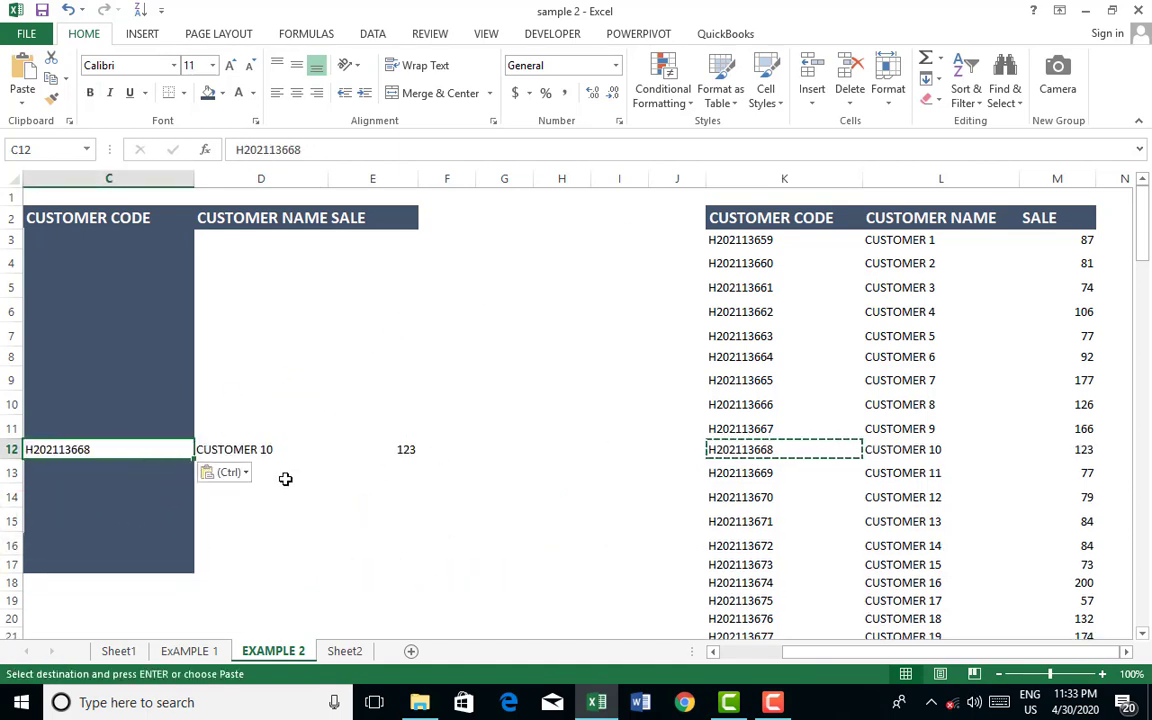
key(ctrl+z)
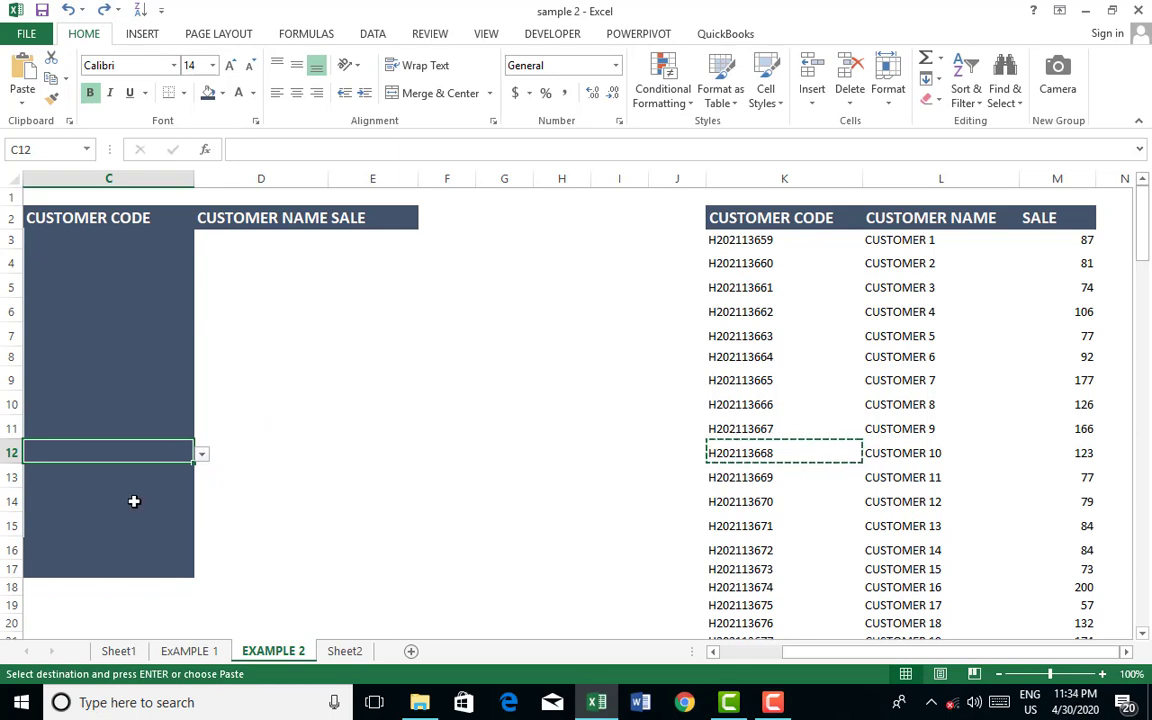
Pick H202113662 for C12 and verify its lookup returns sale 106
click(201, 455)
click(141, 500)
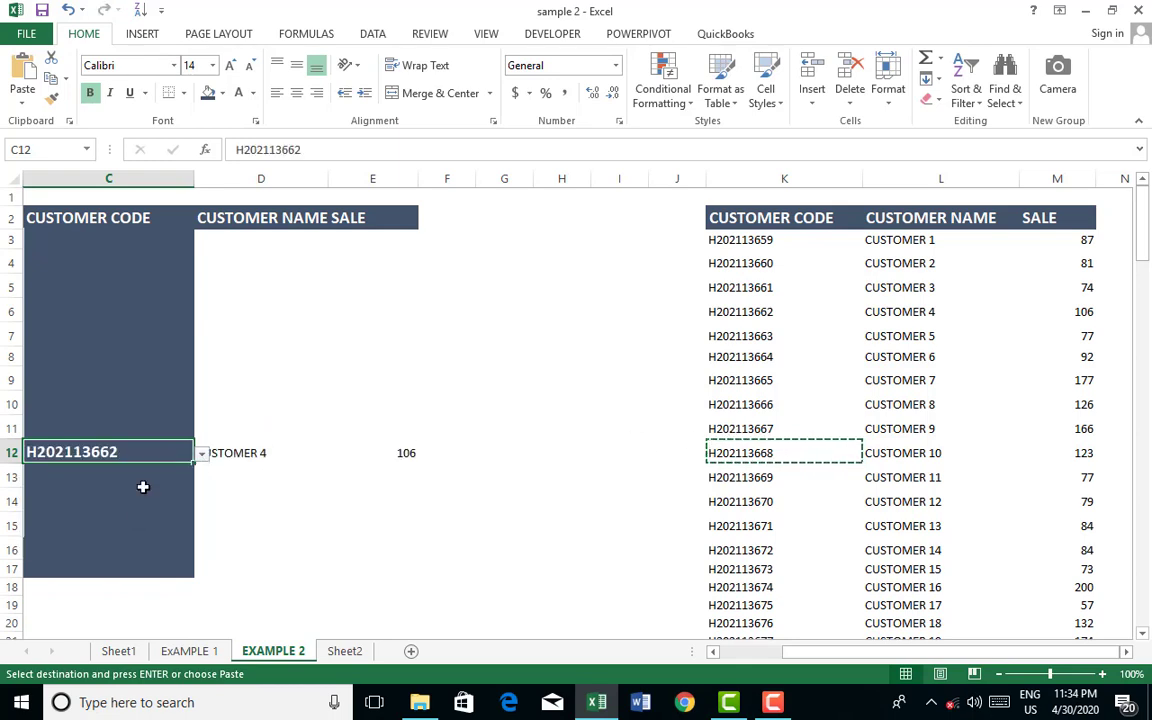
click(170, 380)
click(198, 377)
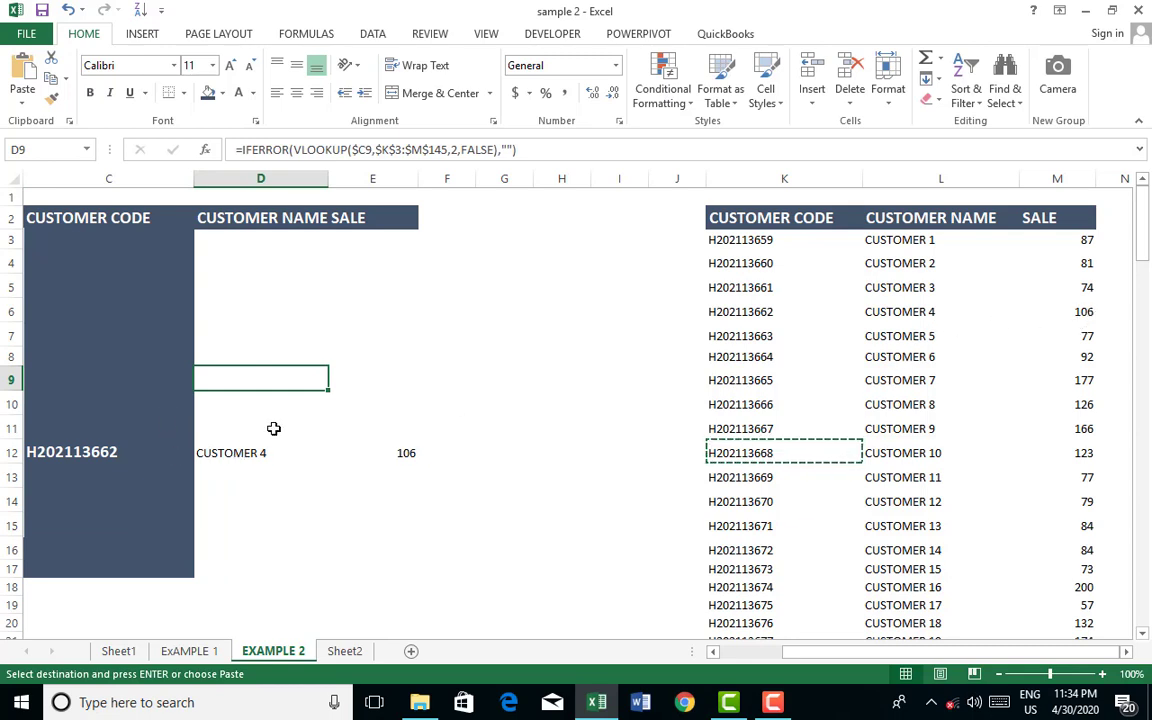
click(160, 402)
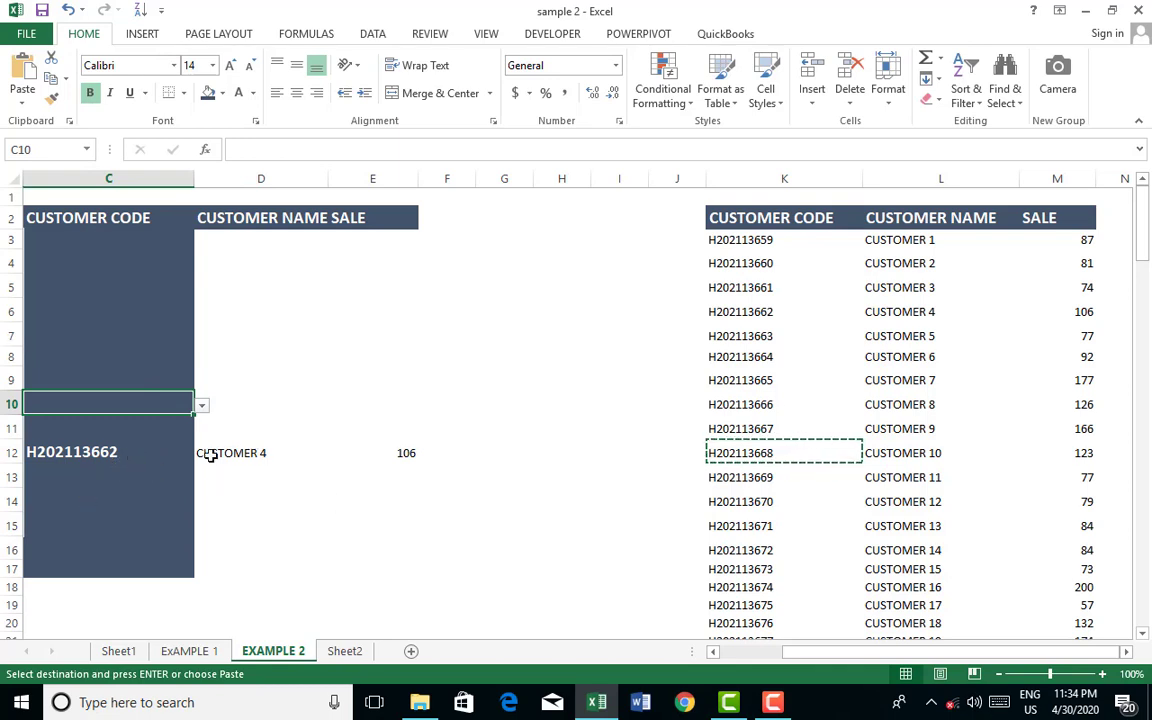
click(210, 455)
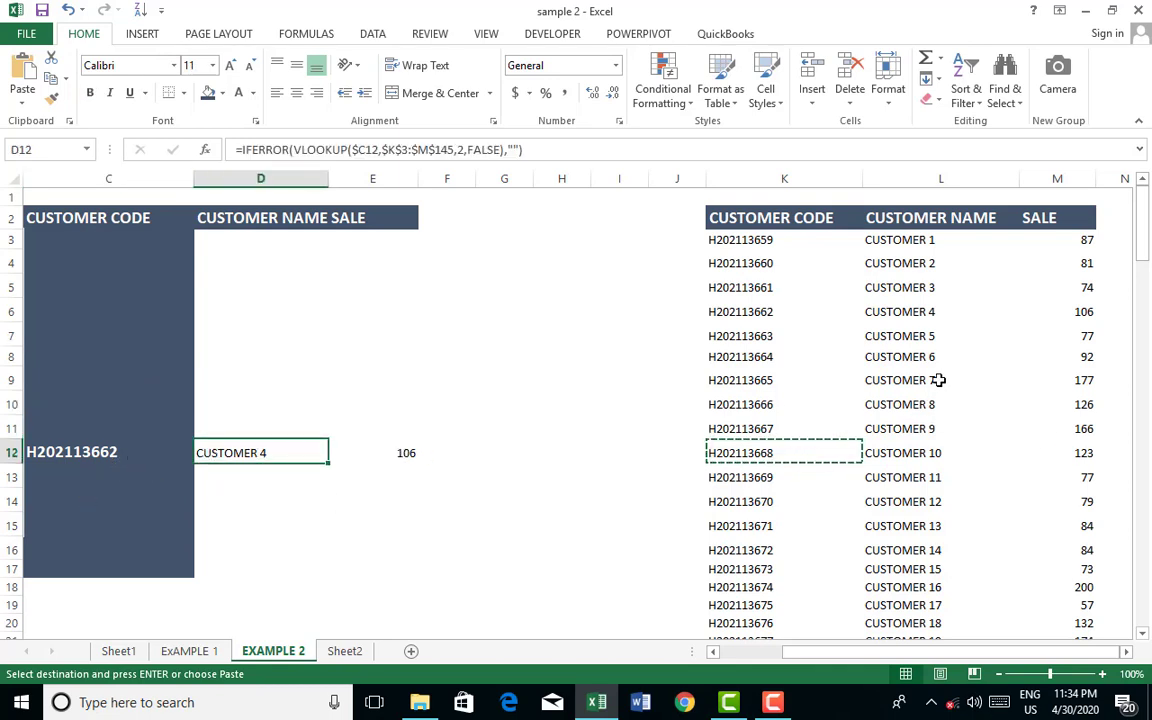
click(1058, 315)
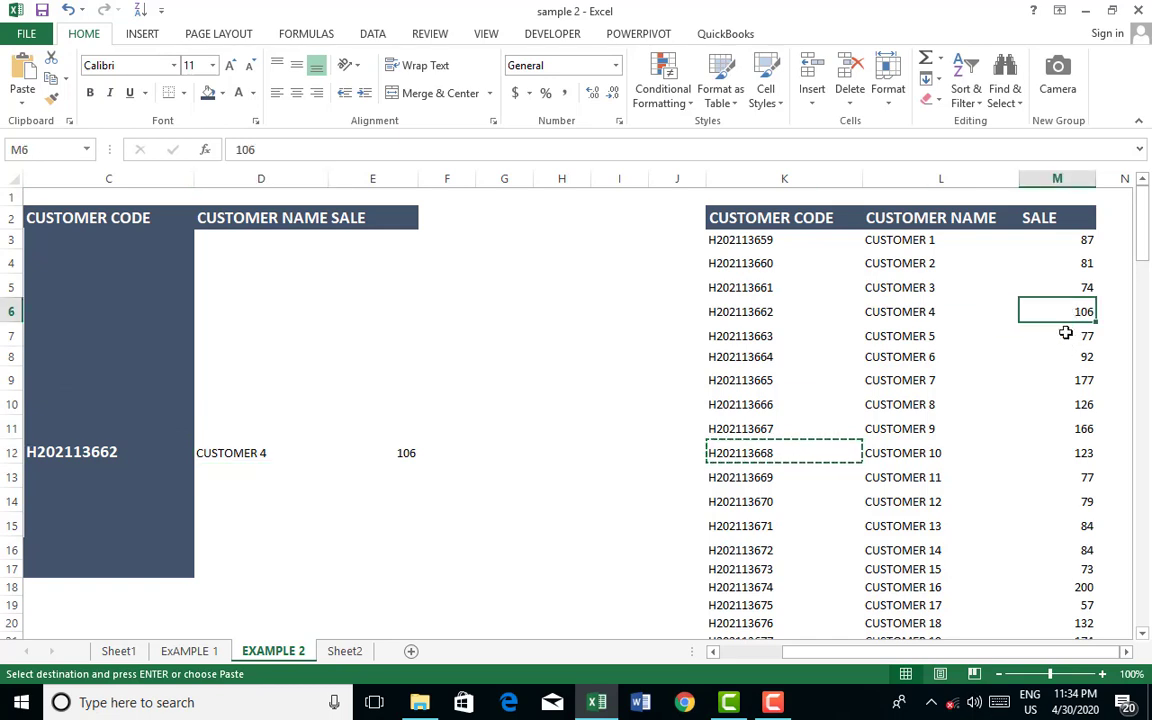
Pick H202113660 for C7 and H202113663 for C4 from their code dropdowns
click(170, 333)
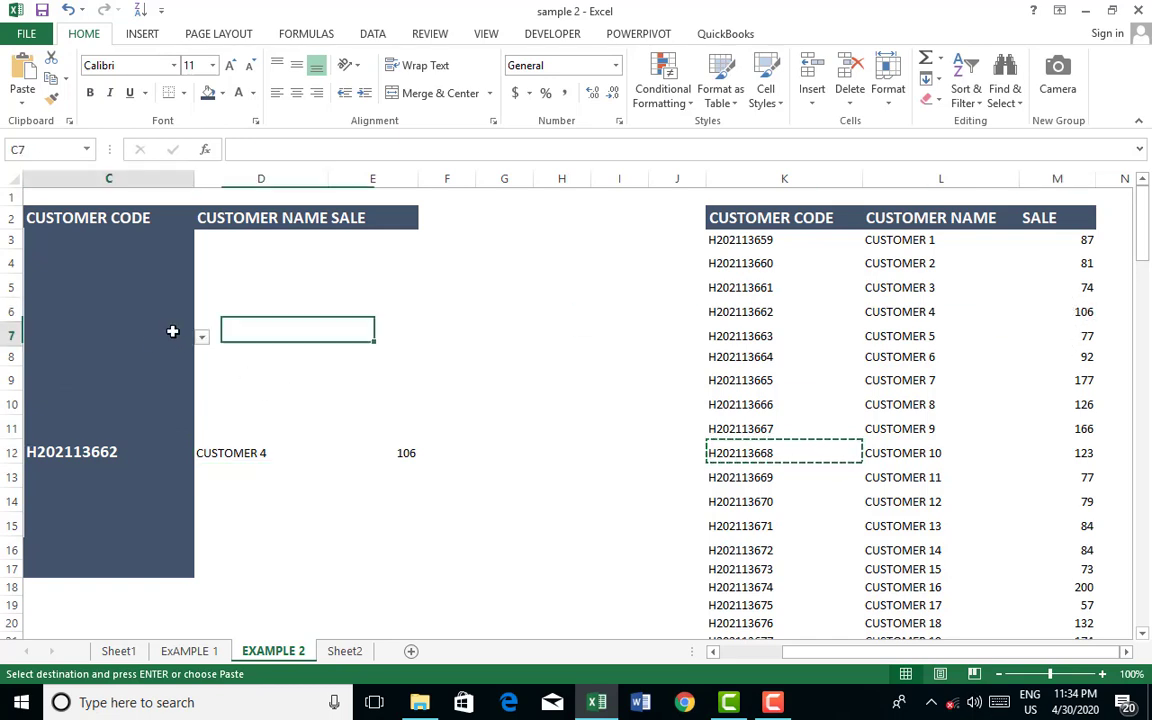
click(201, 337)
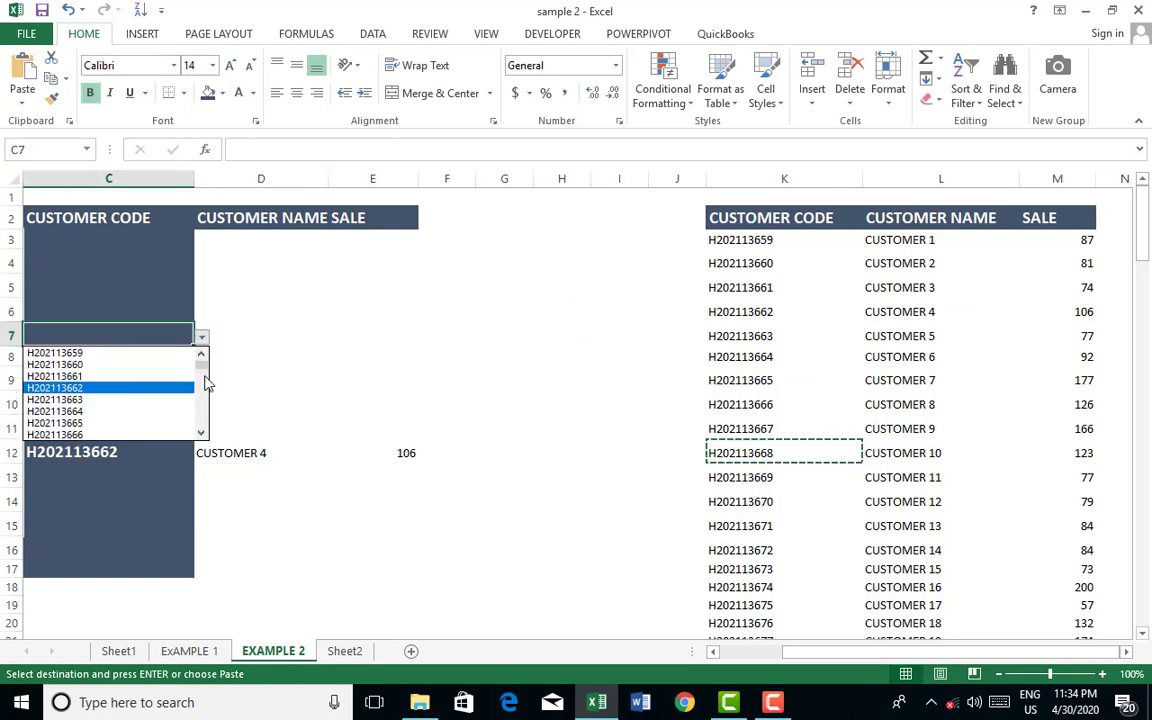
click(110, 364)
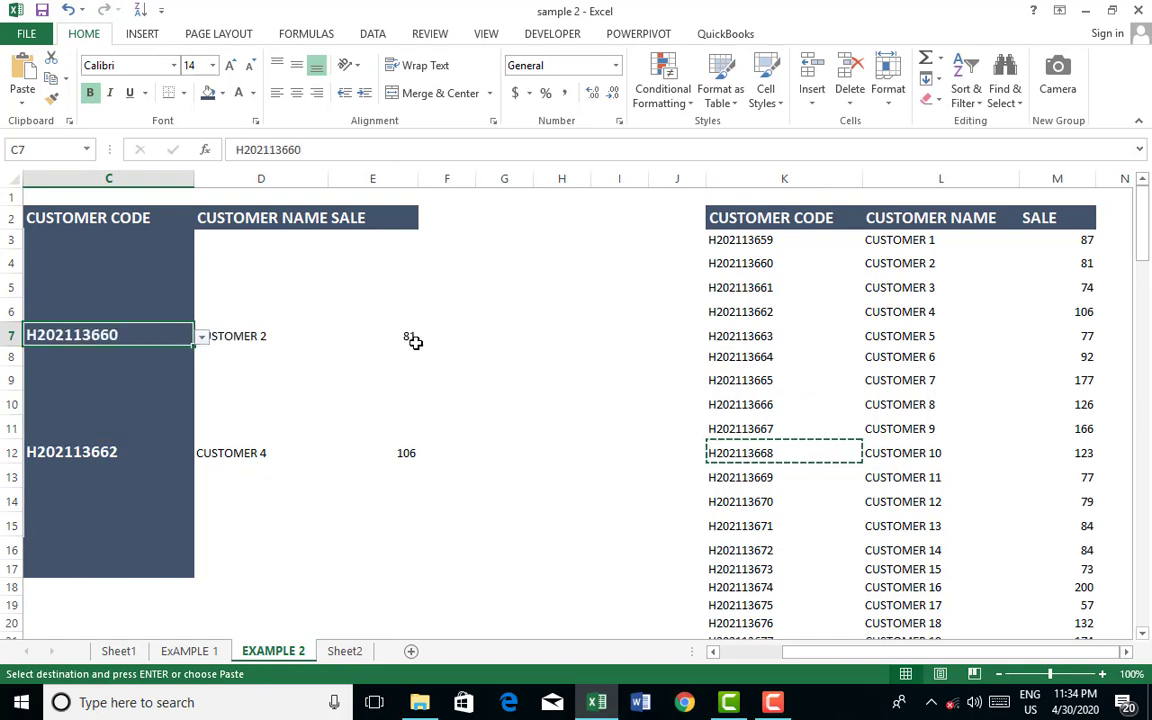
click(1072, 265)
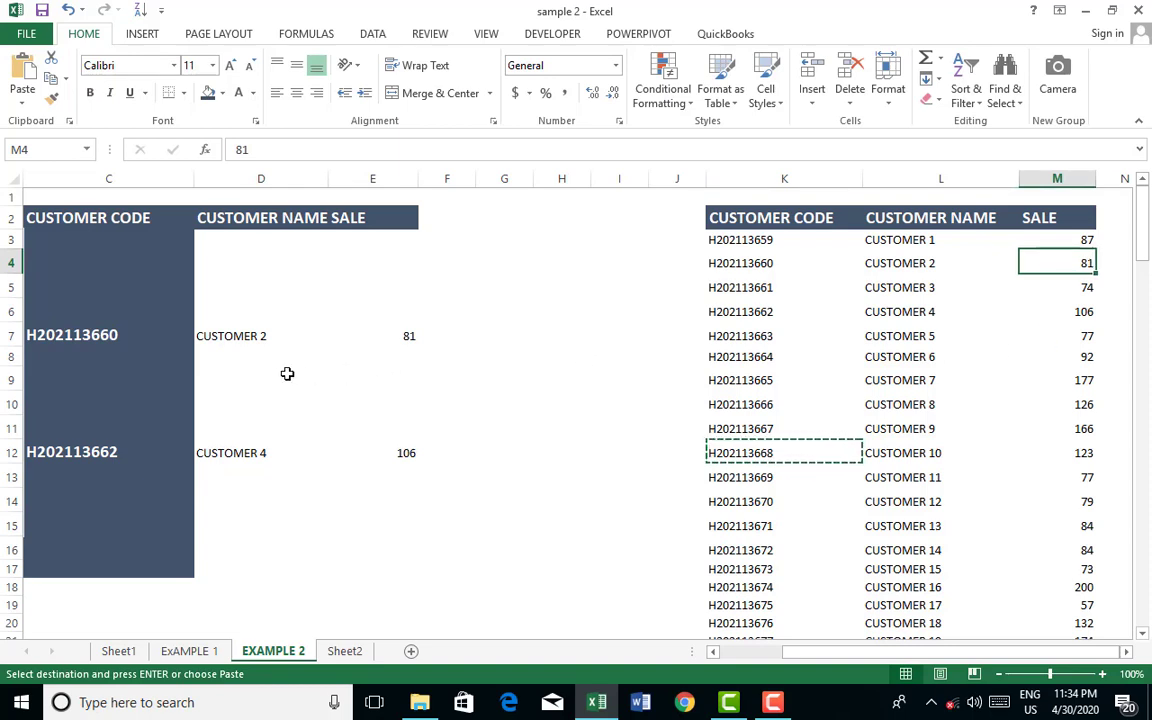
click(134, 259)
click(202, 268)
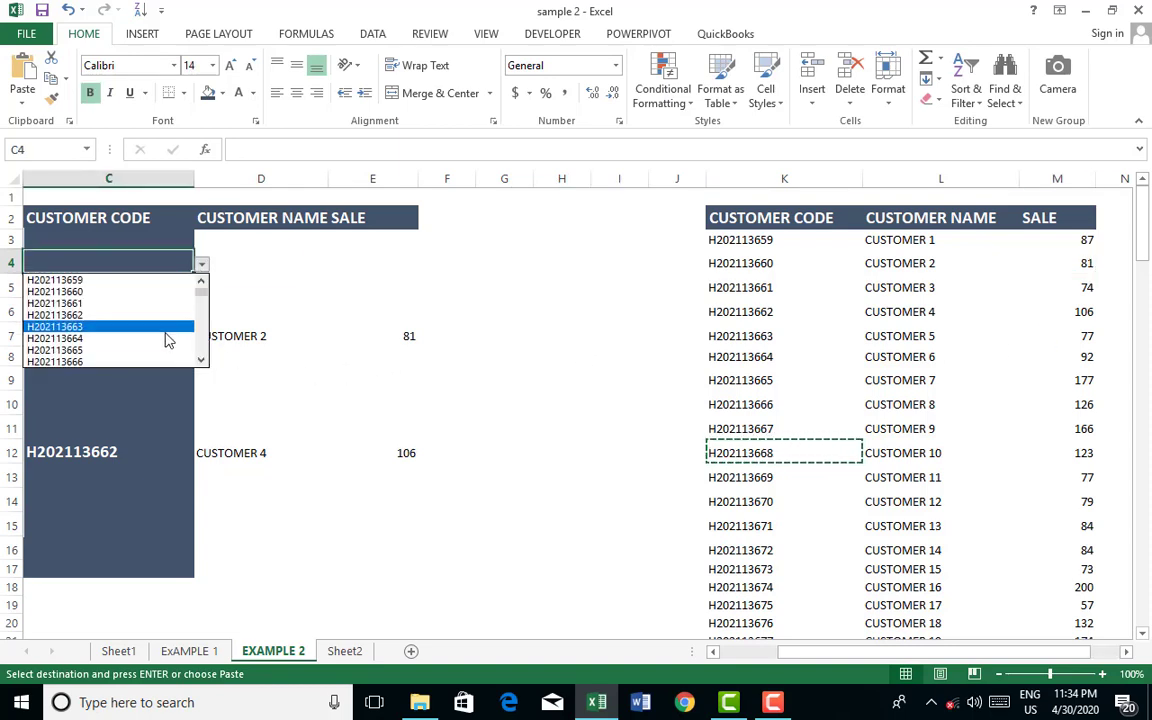
click(165, 330)
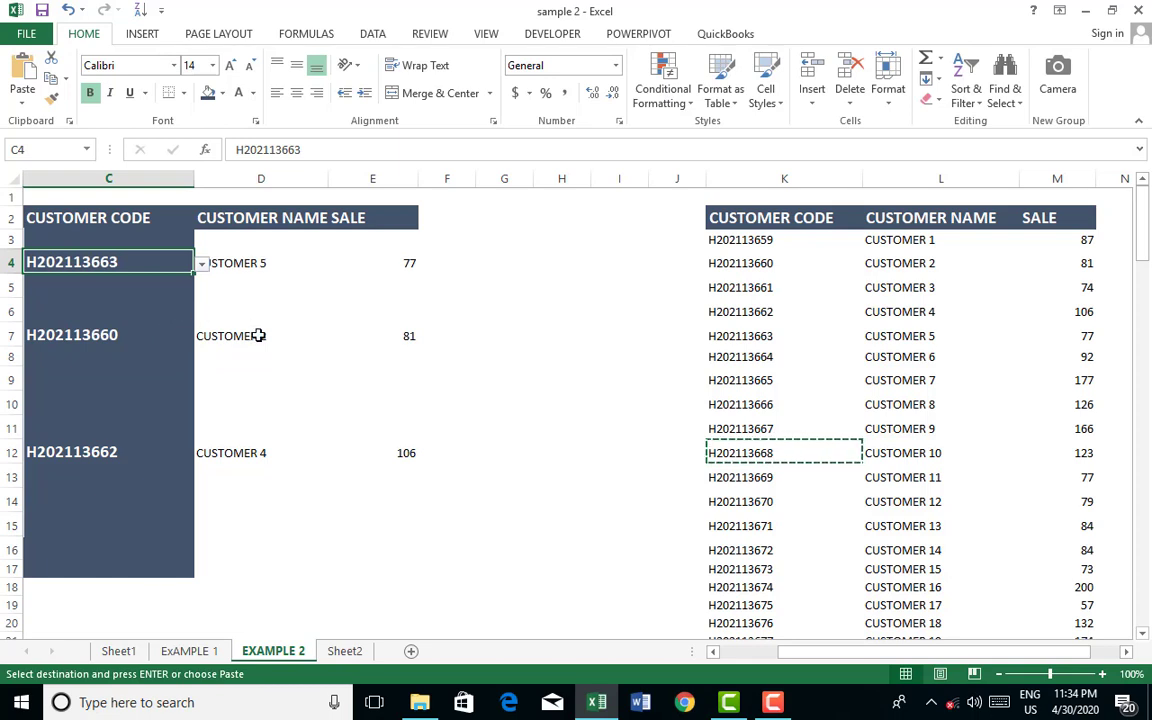
click(172, 302)
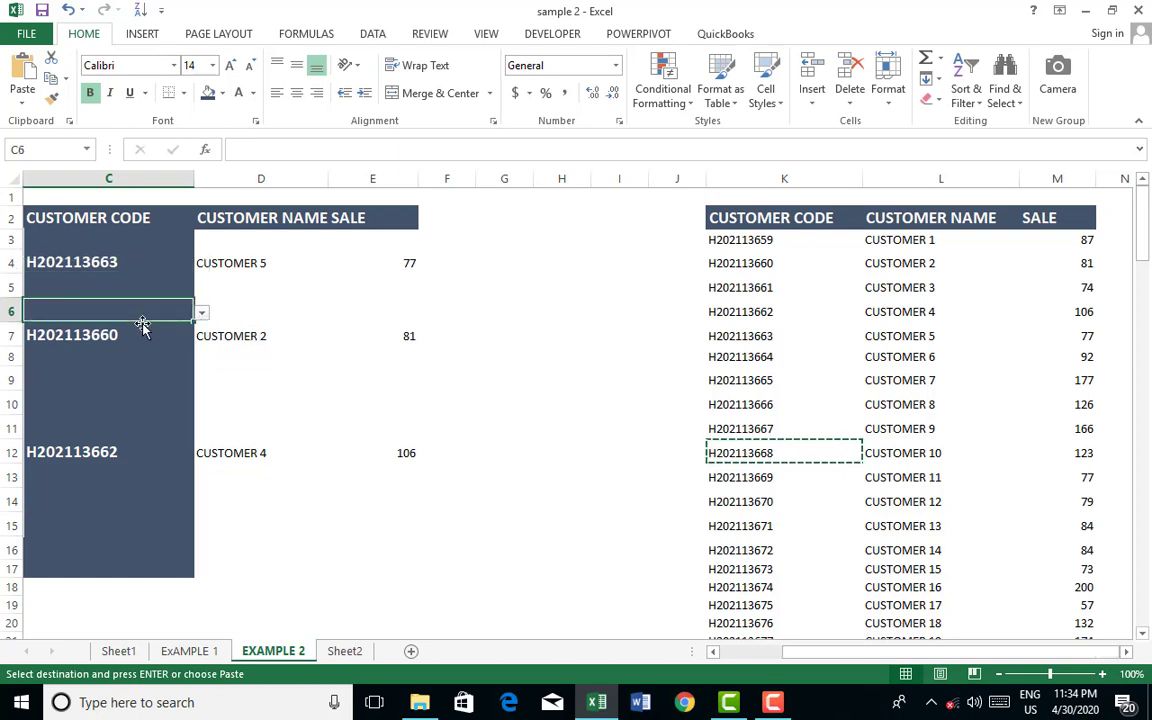
Enter invalid codes H22555 in C6 and 155111 in C9, accepting the warnings
text(H22555)
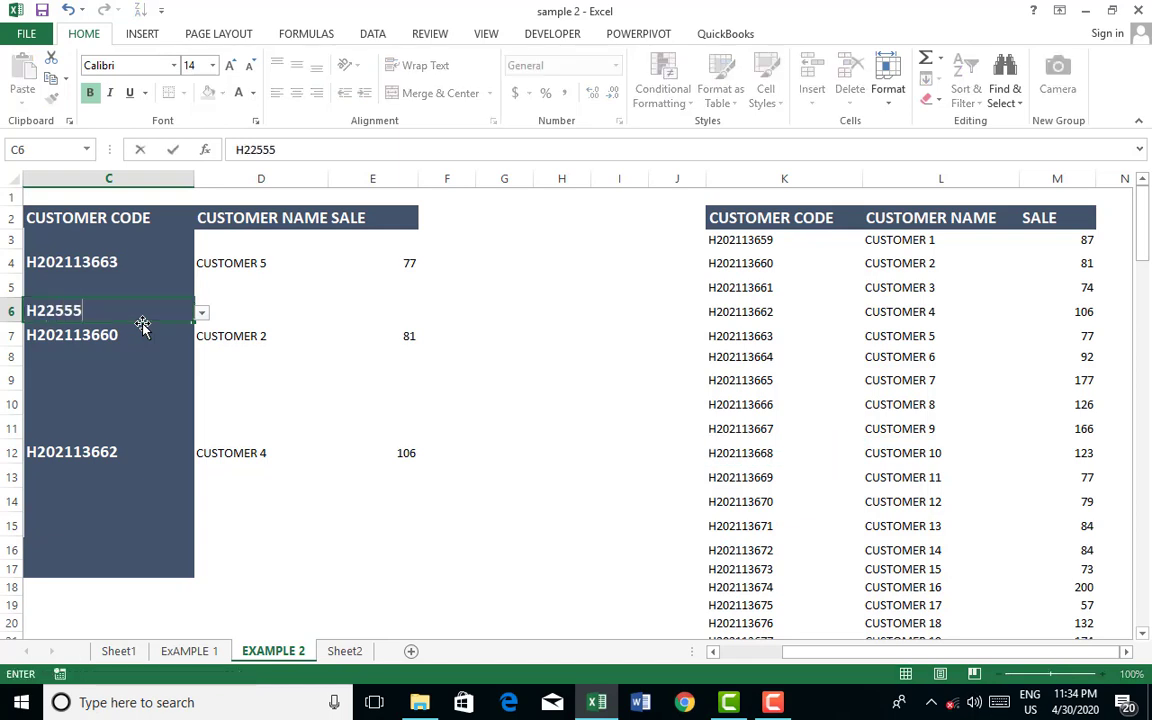
key(Return)
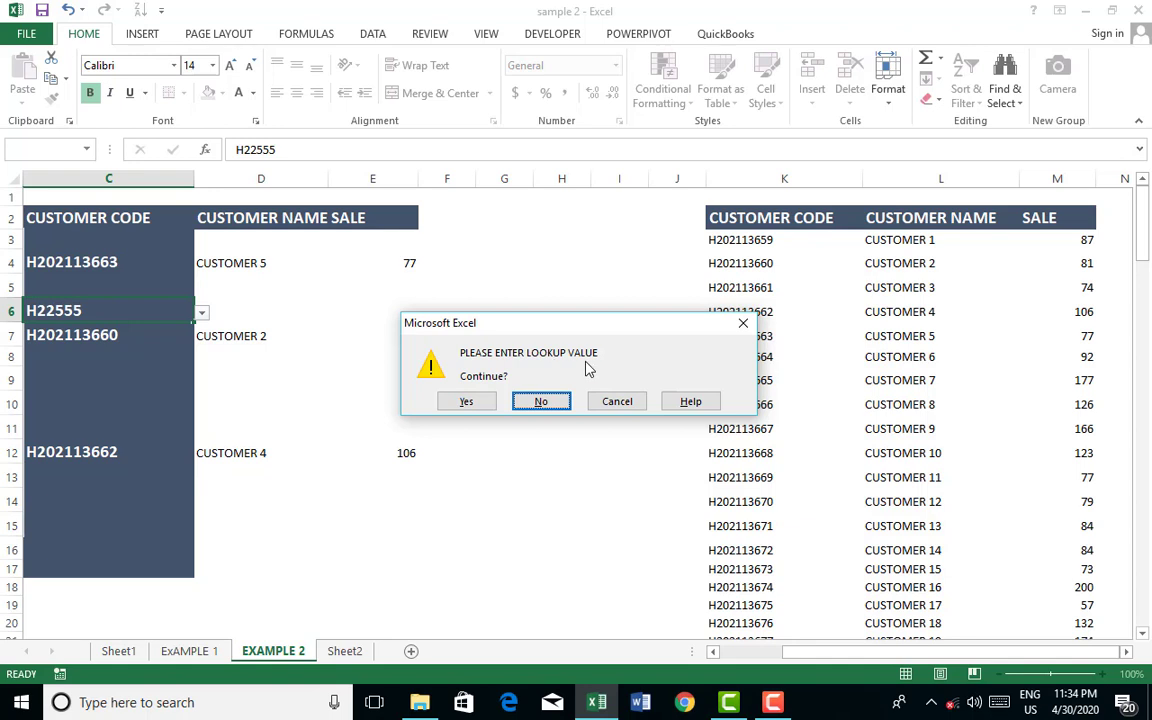
click(481, 405)
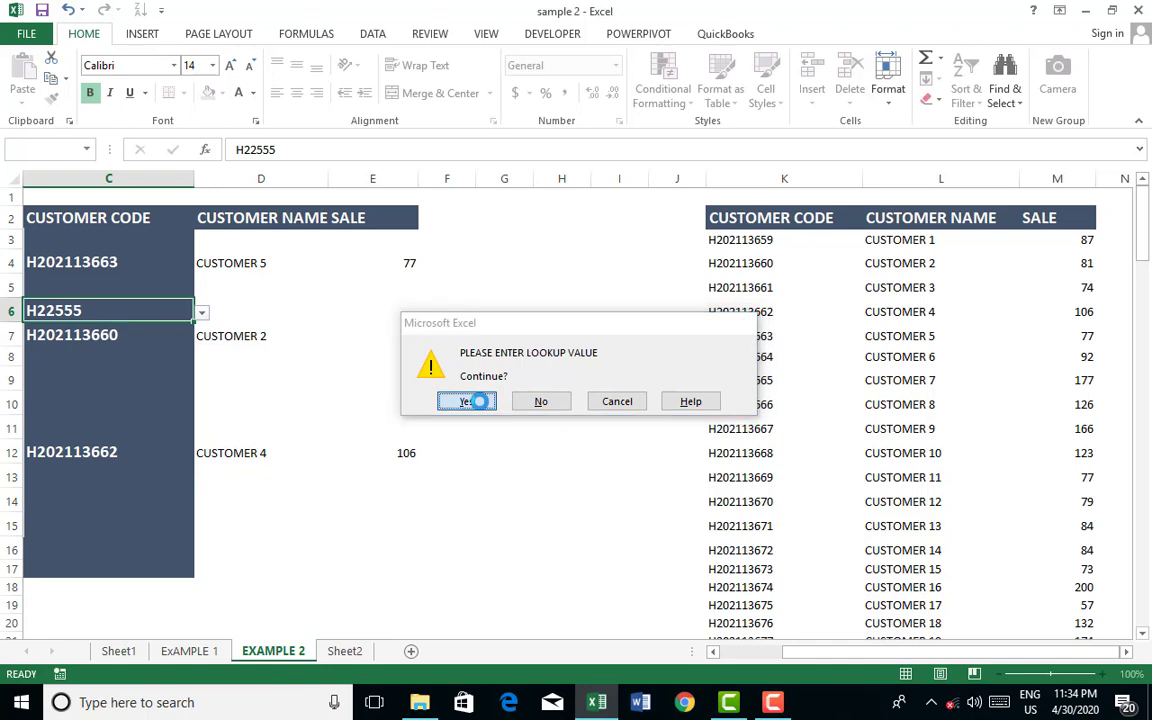
click(123, 400)
key(Up)
text(1)
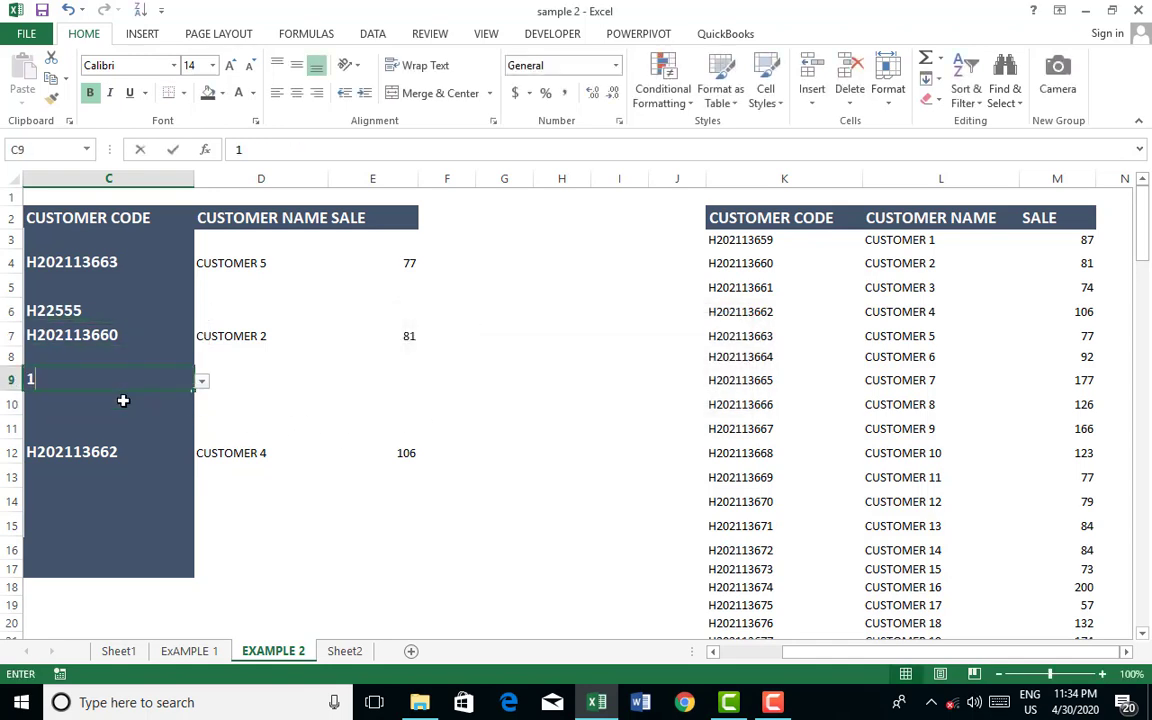
text(5511)
key(Return)
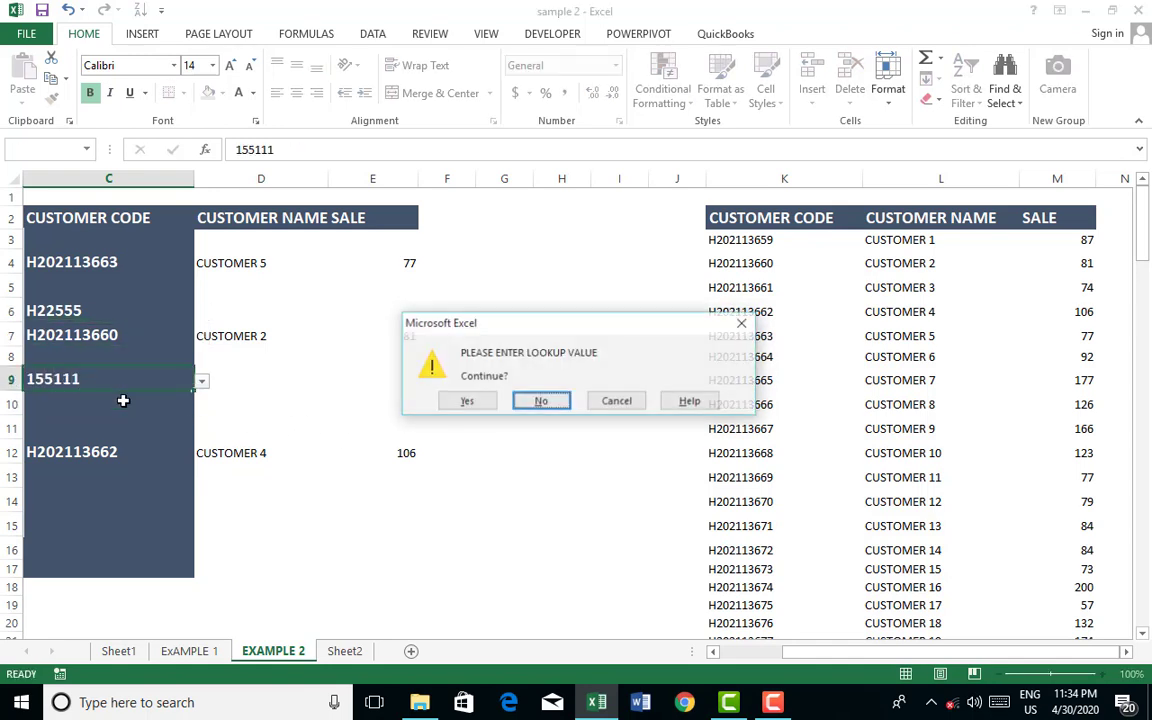
key(Left)
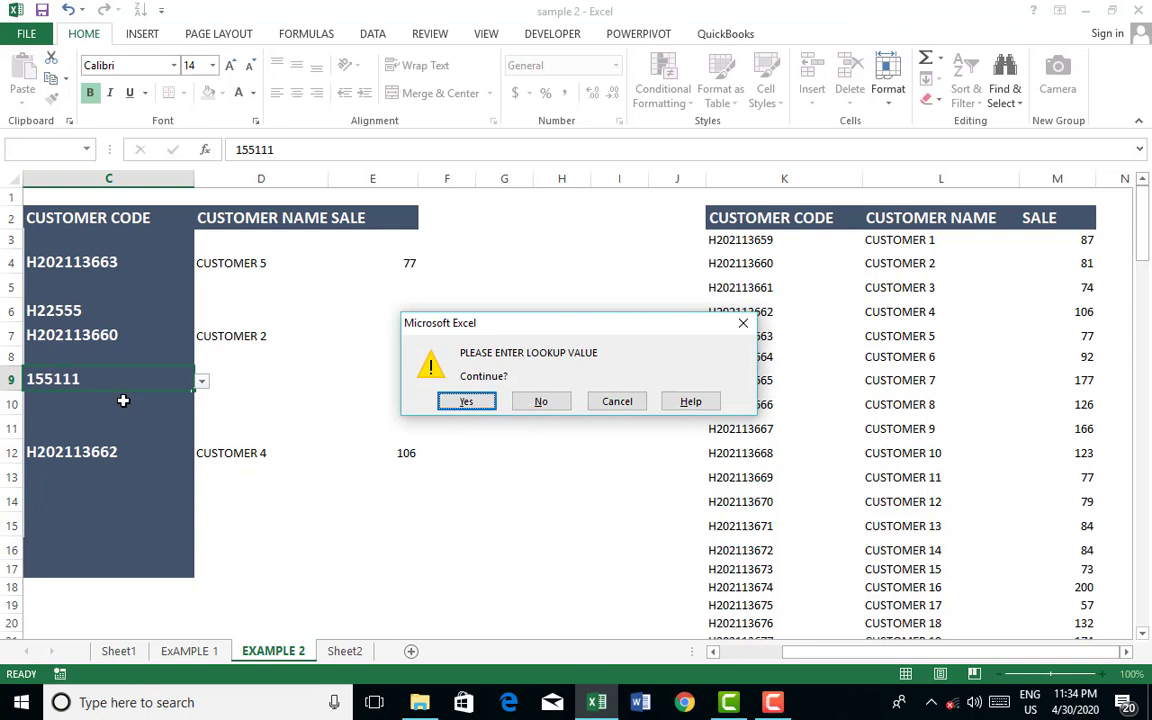
key(Return)
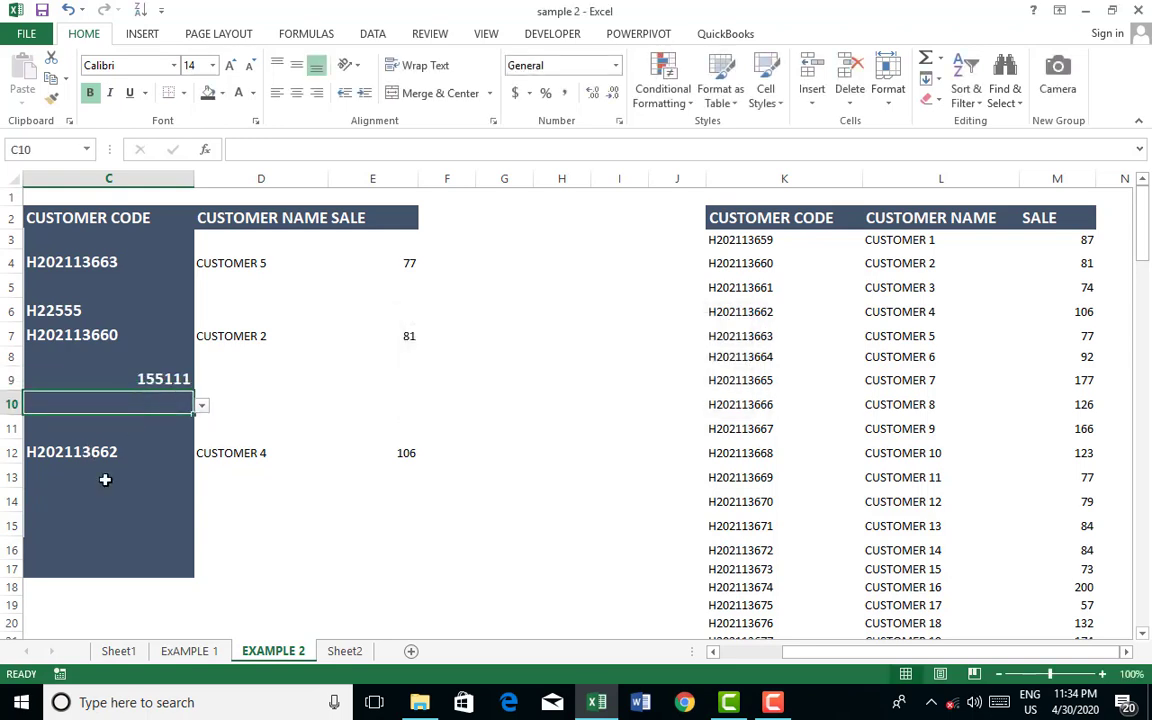
Enter invalid code 111 in C14 past the warning, then pick H202113660 for C15
click(113, 499)
text(111)
key(Return)
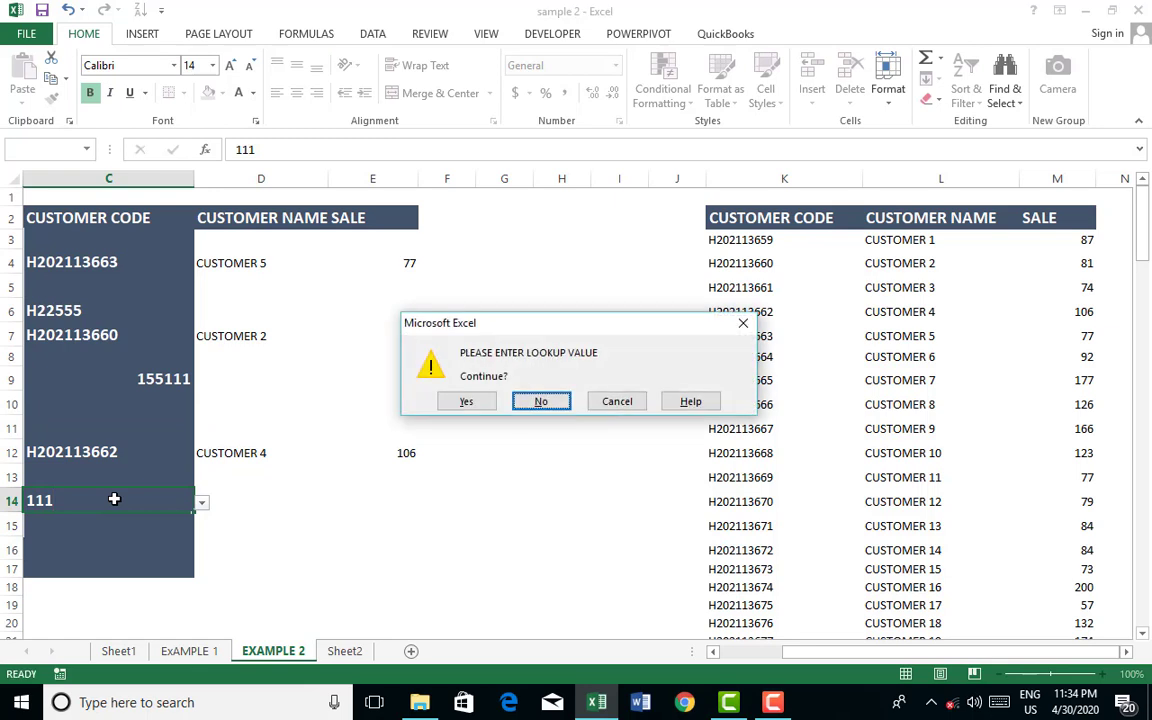
key(Left)
key(Return)
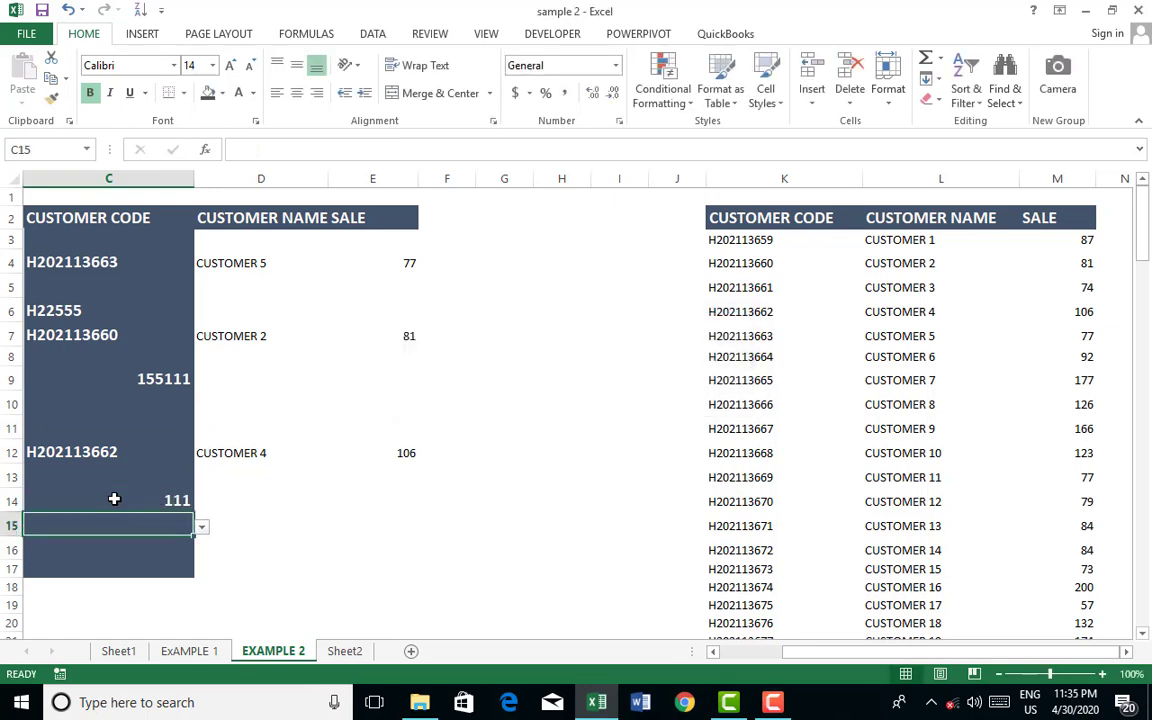
click(201, 527)
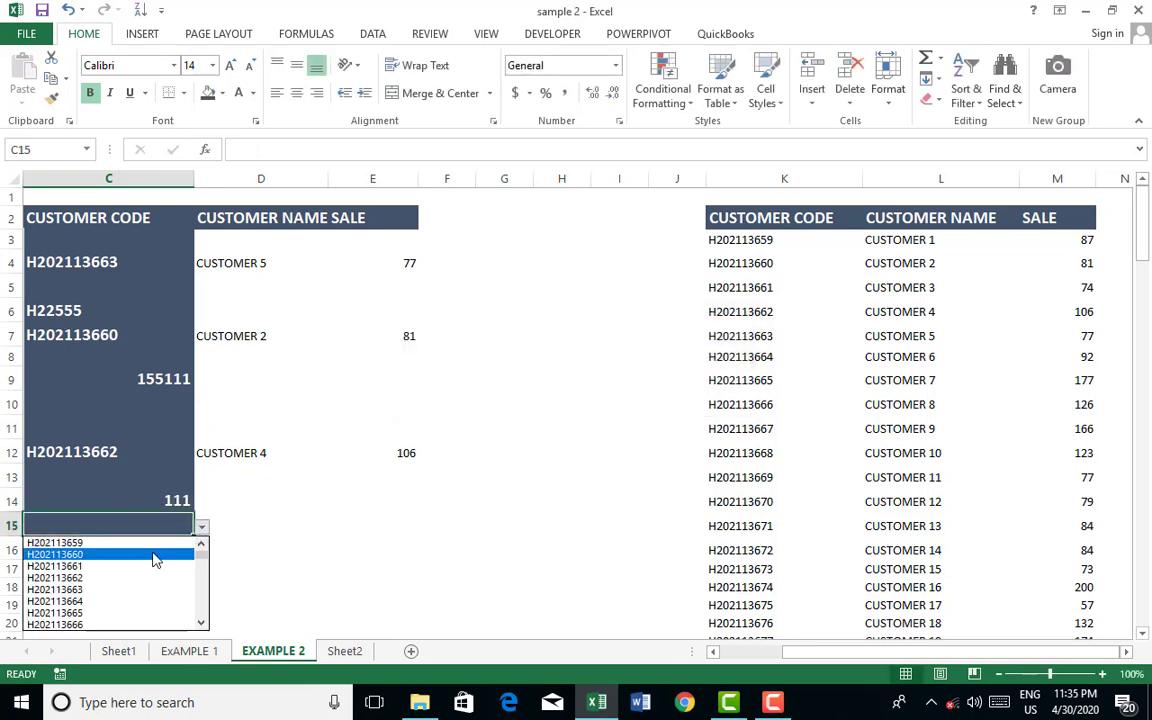
click(152, 555)
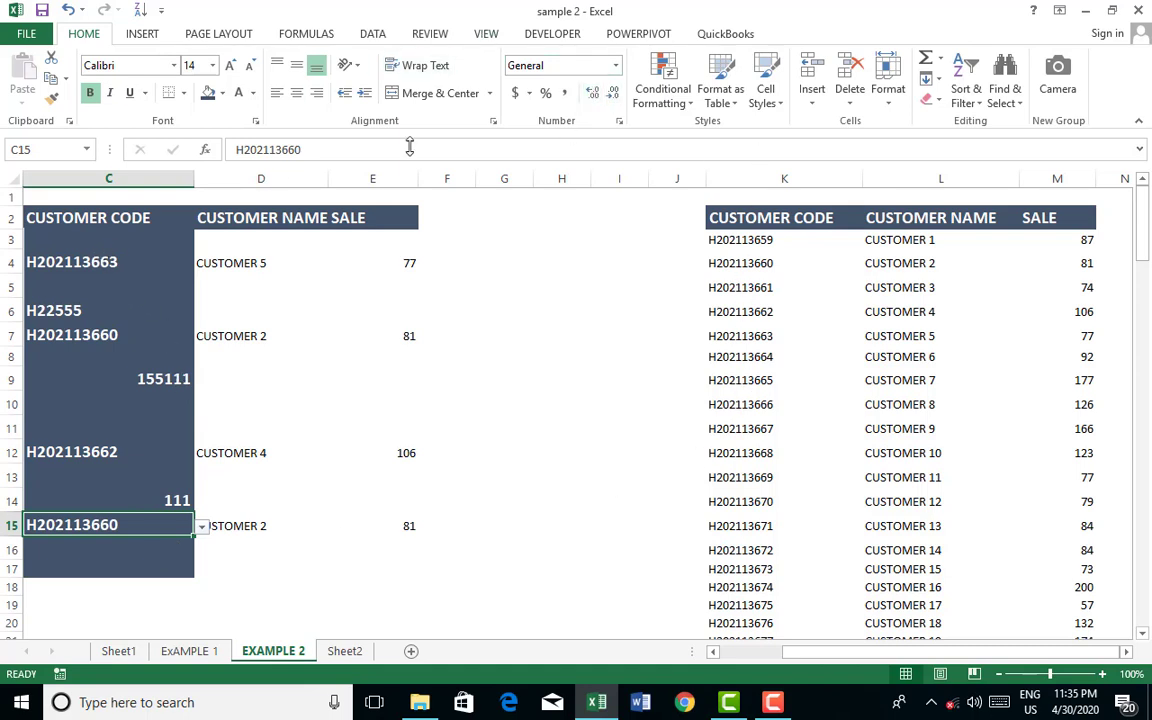
Circle the invalid codes in C6, C9 and C14 with Data Validation's Circle Invalid Data
click(372, 38)
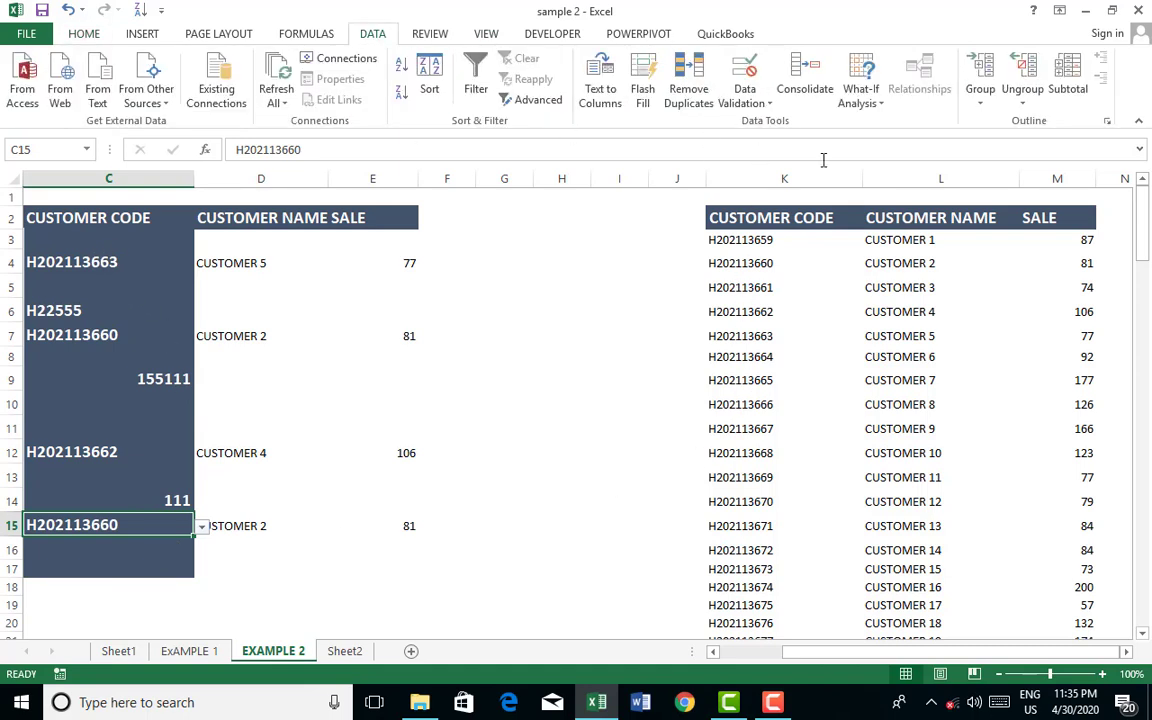
click(741, 105)
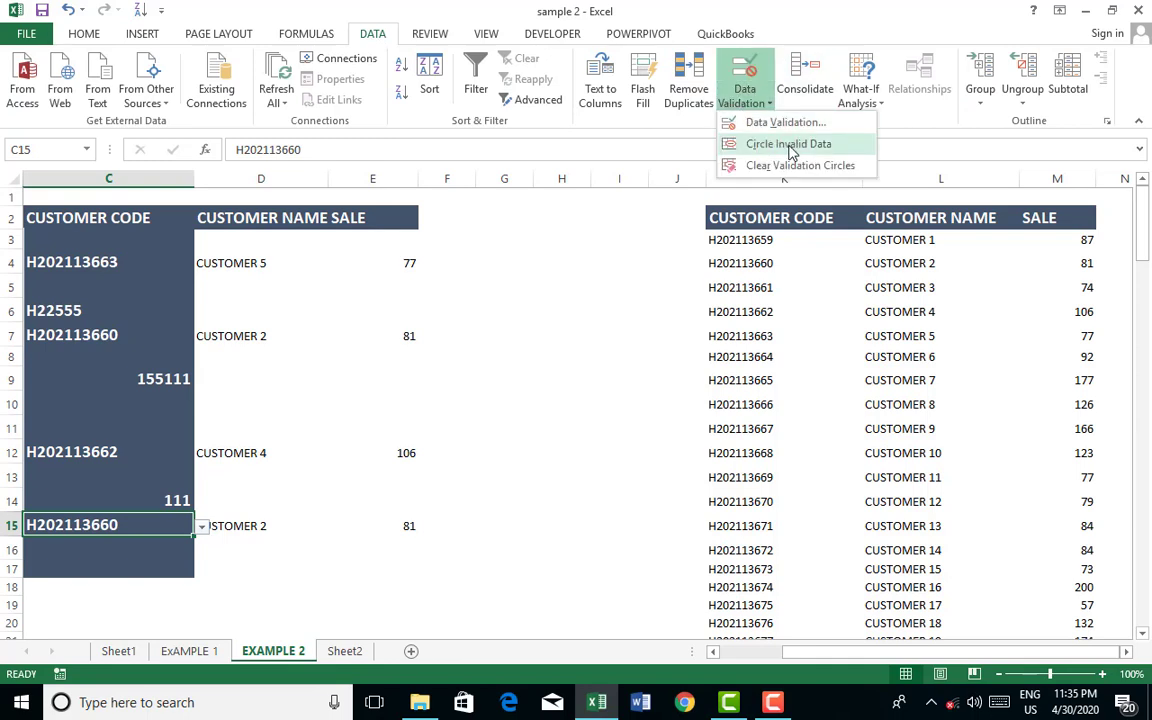
click(797, 146)
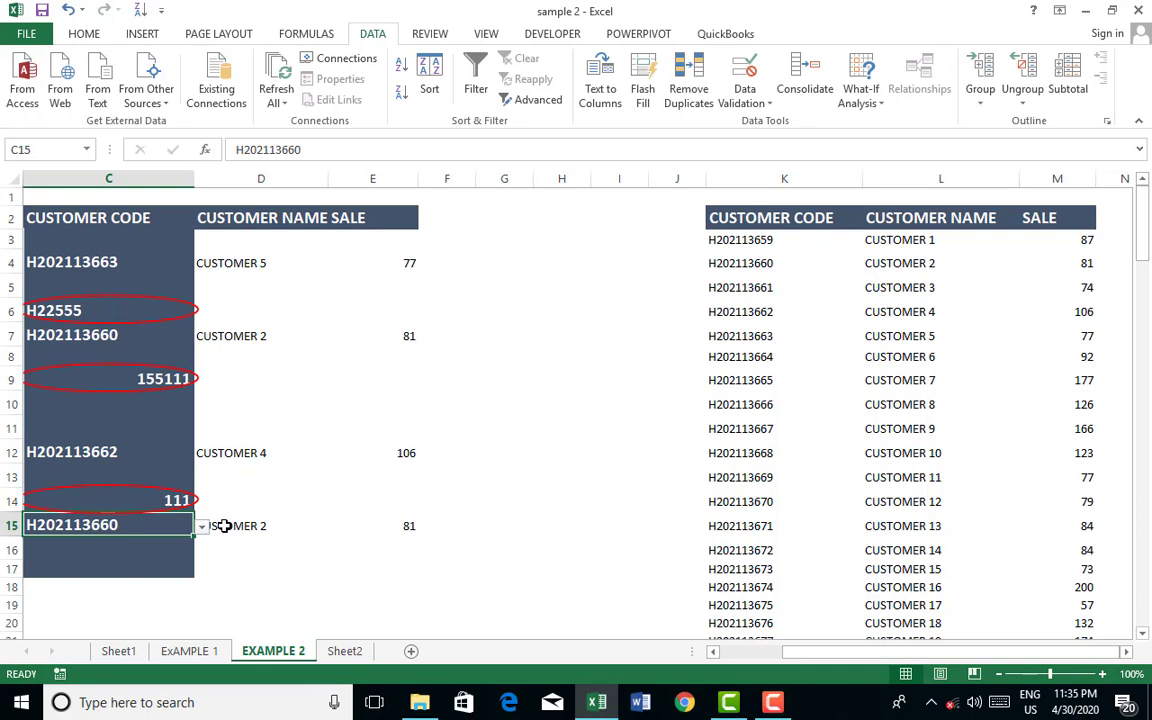
Enter invalid code 22255 in C11, accepting the warning
click(105, 427)
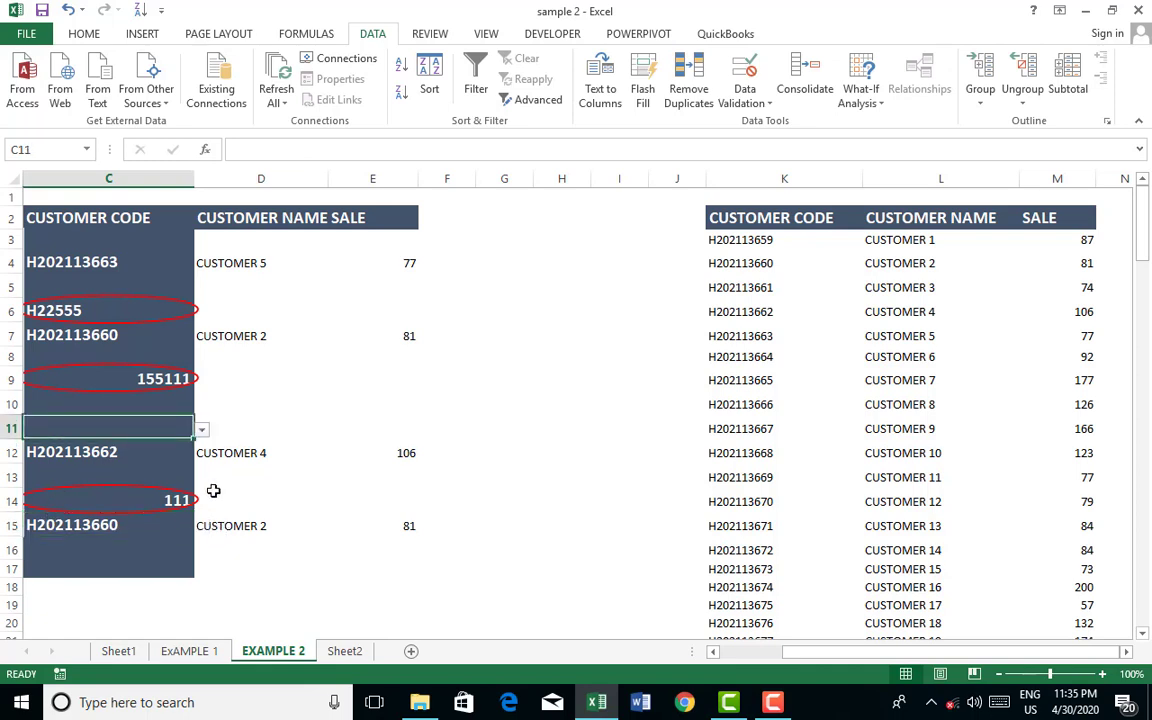
text(22255)
key(Return)
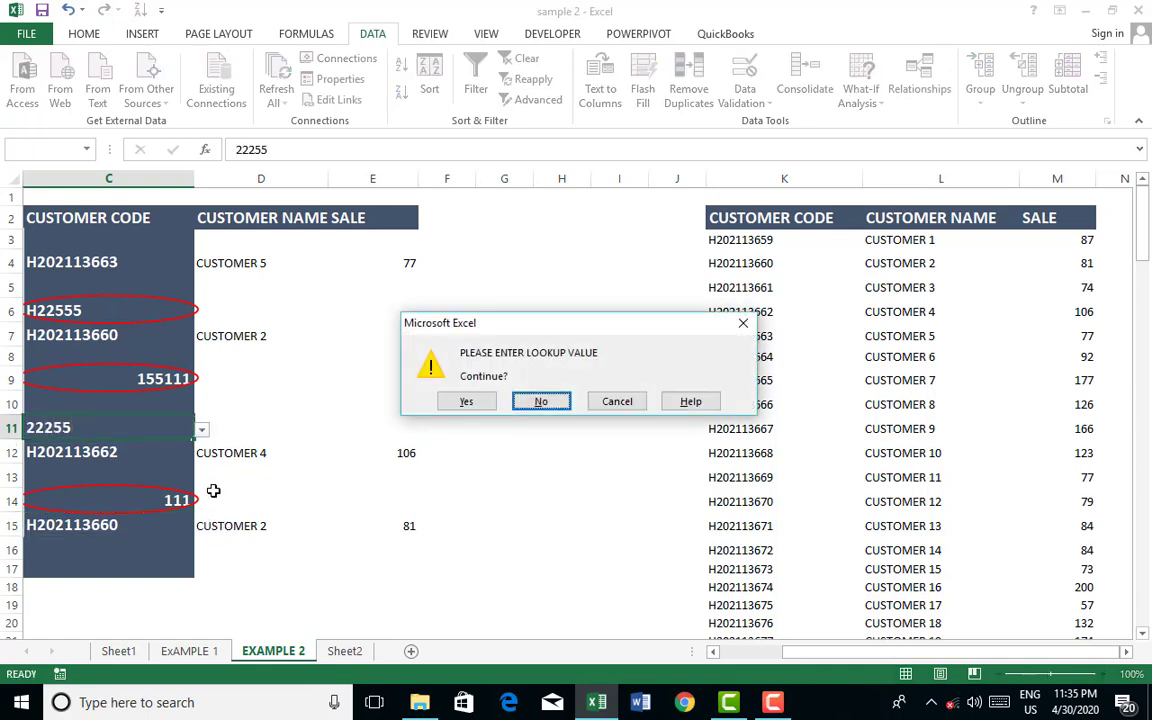
key(Left)
key(Return)
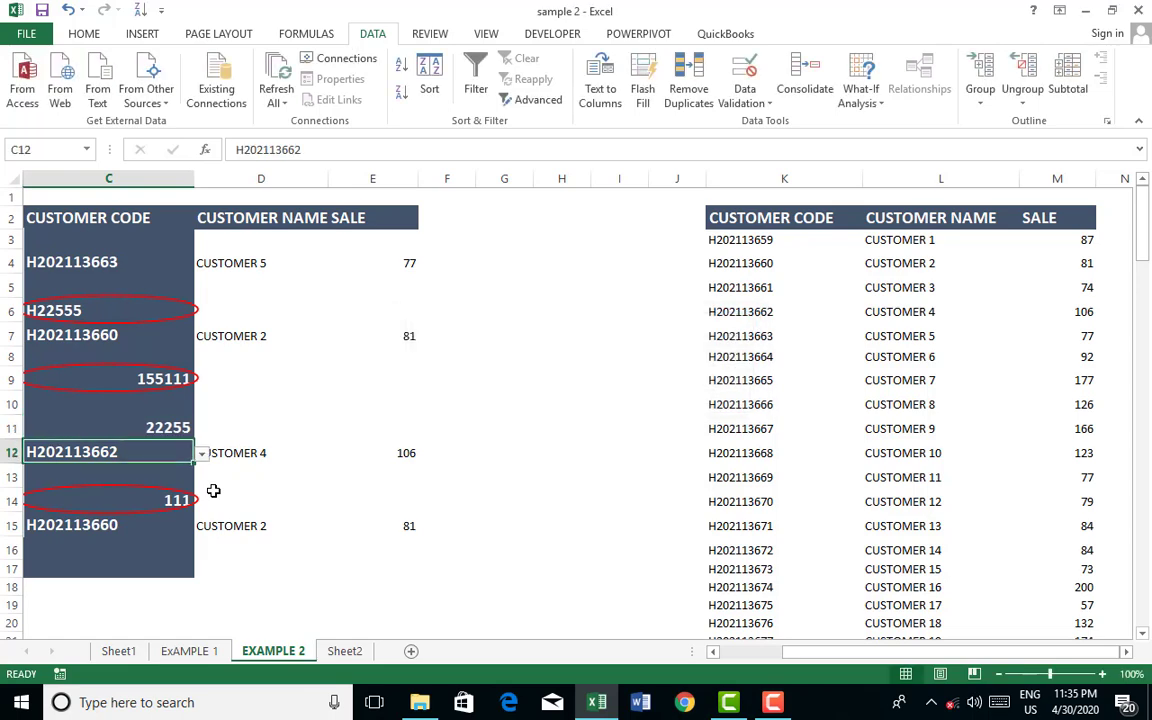
Enter 2255 in C3 past the warning and re-run Circle Invalid Data
click(121, 257)
click(120, 240)
text(22)
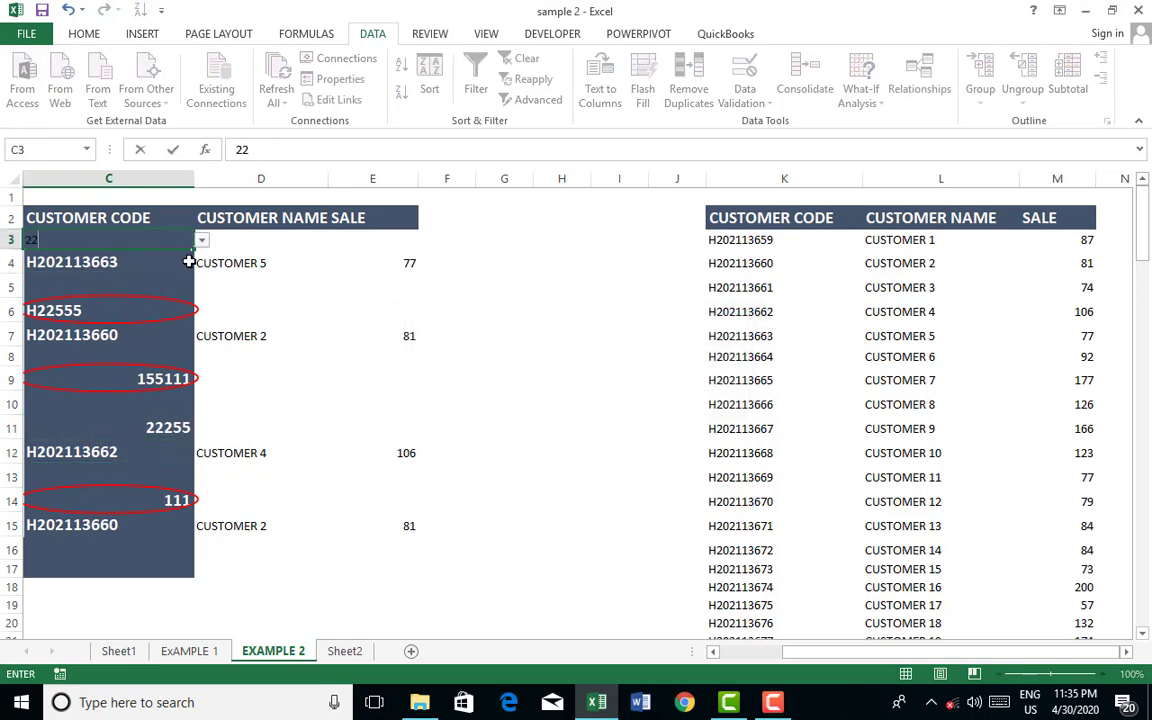
text(55)
key(Return)
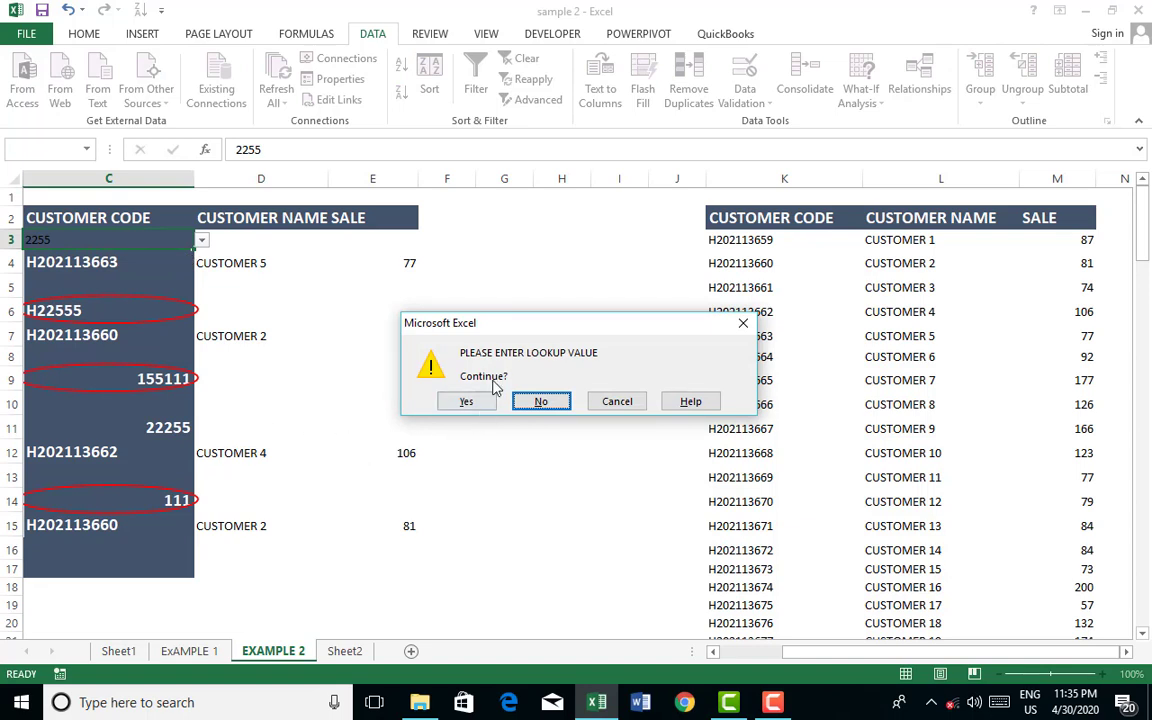
click(466, 401)
click(745, 97)
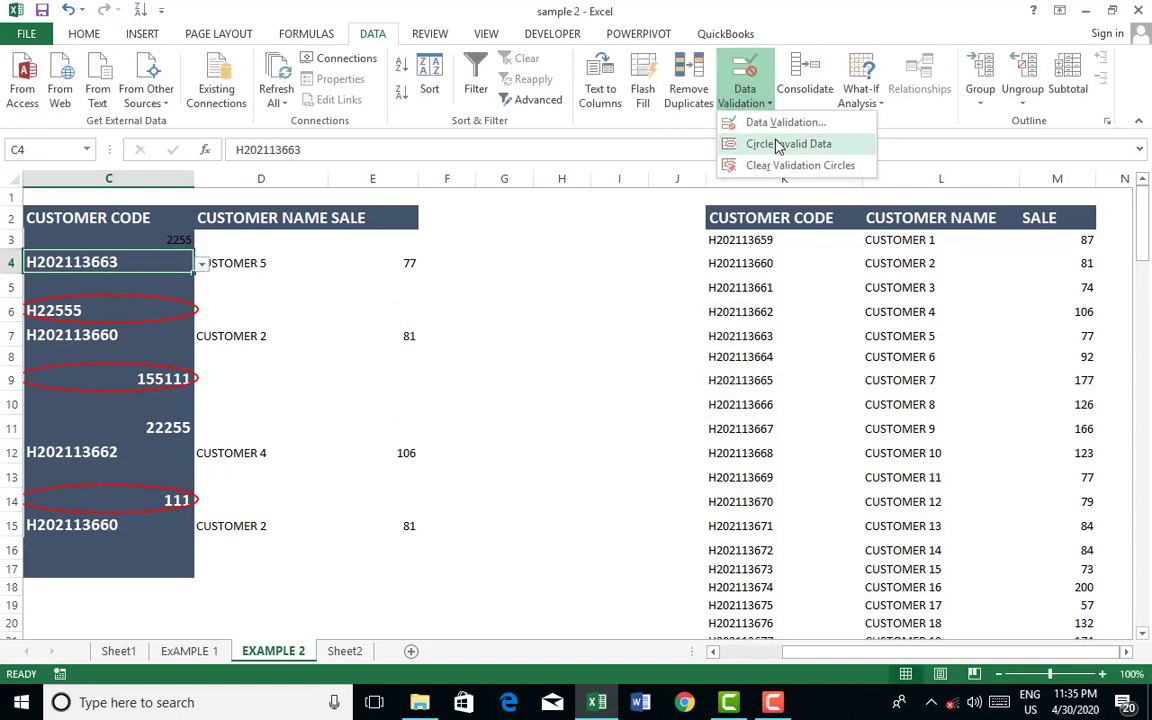
click(762, 142)
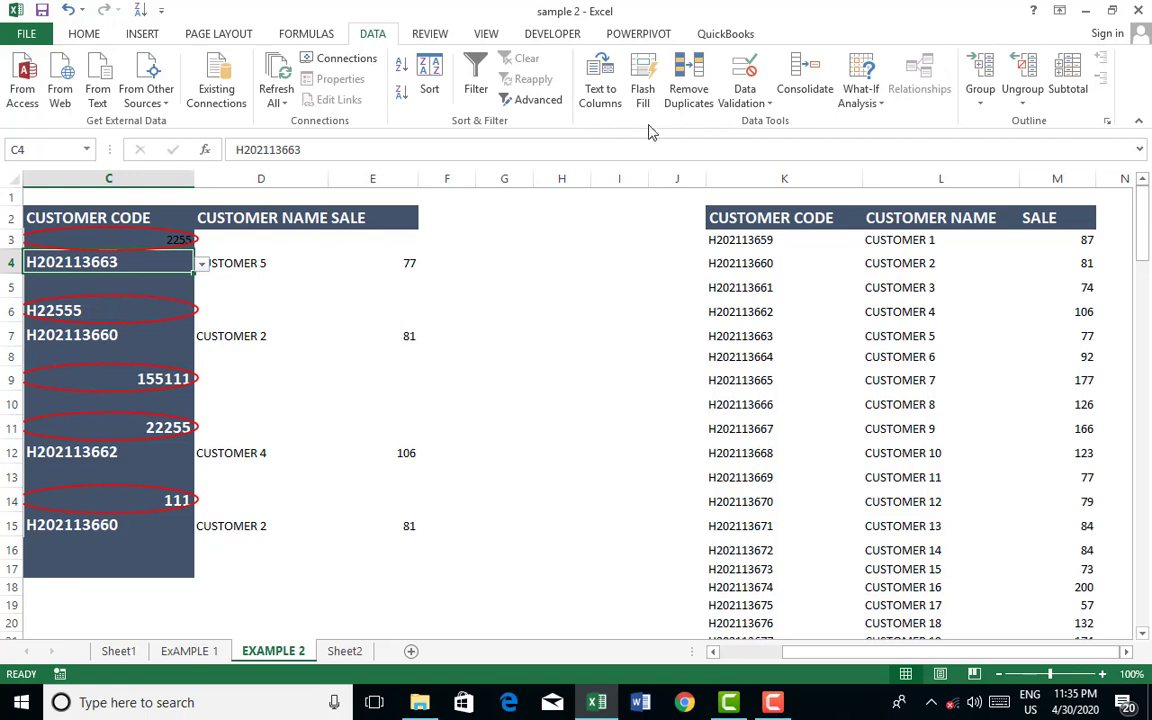
Clear C4's customer code, then inspect the IFERROR lookup formulas in D11 and D10
key(Delete)
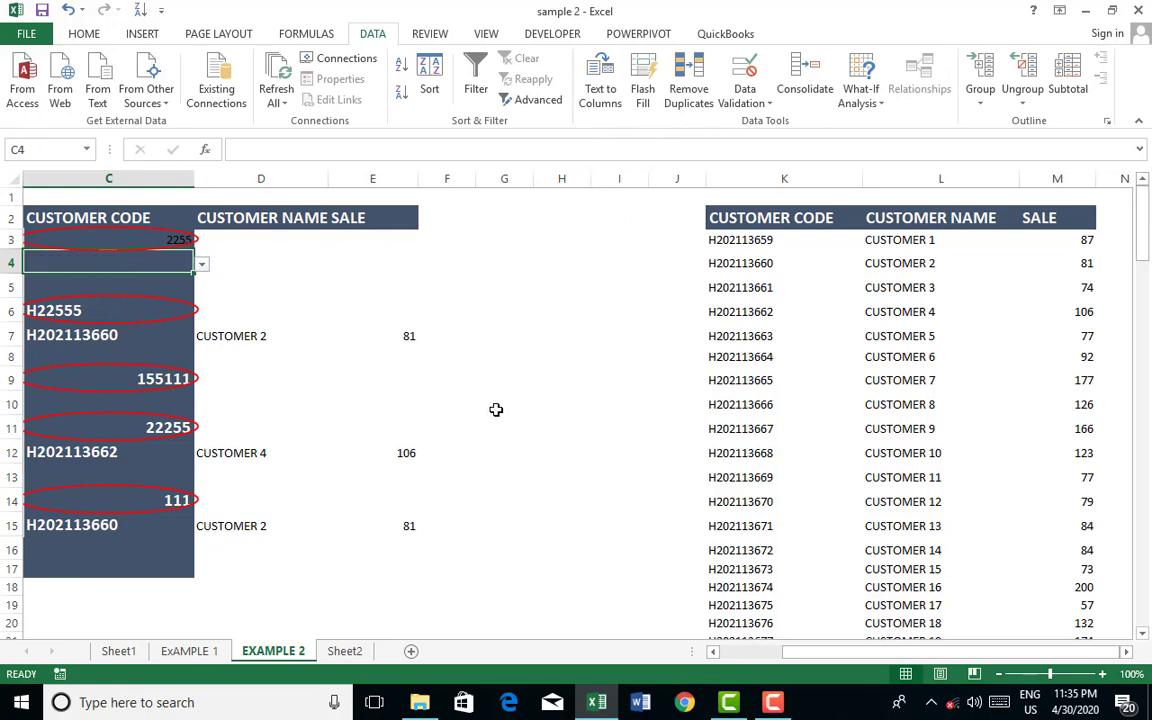
click(497, 406)
click(275, 430)
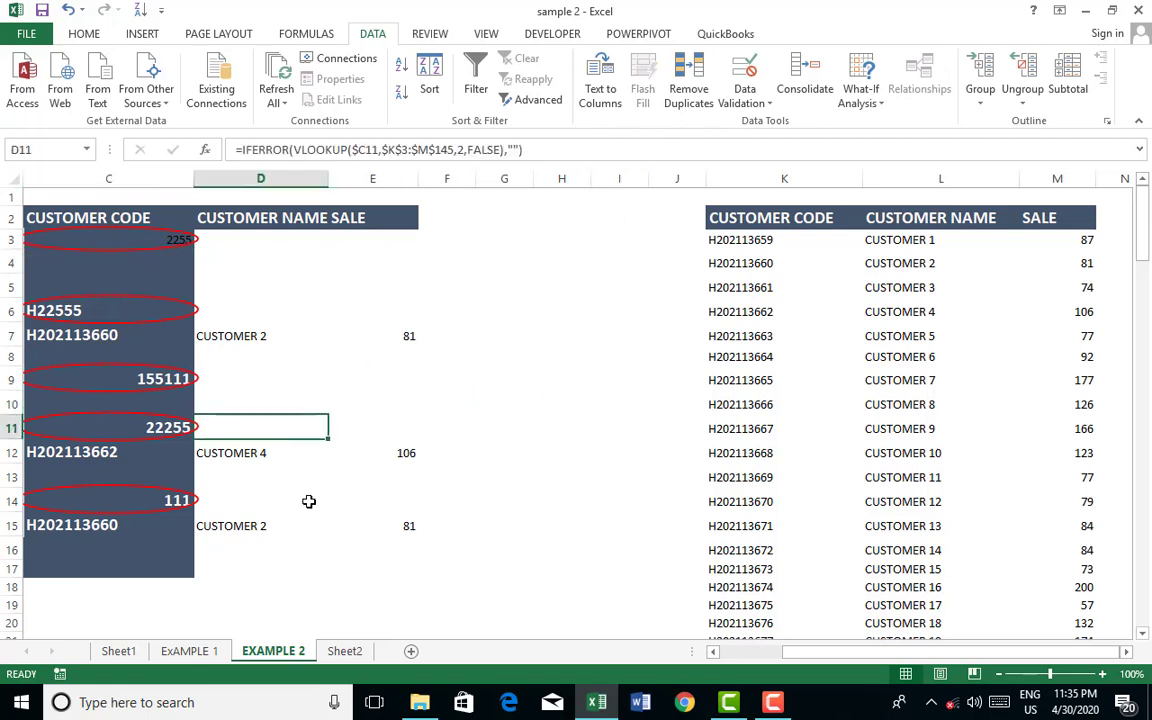
key(Up)
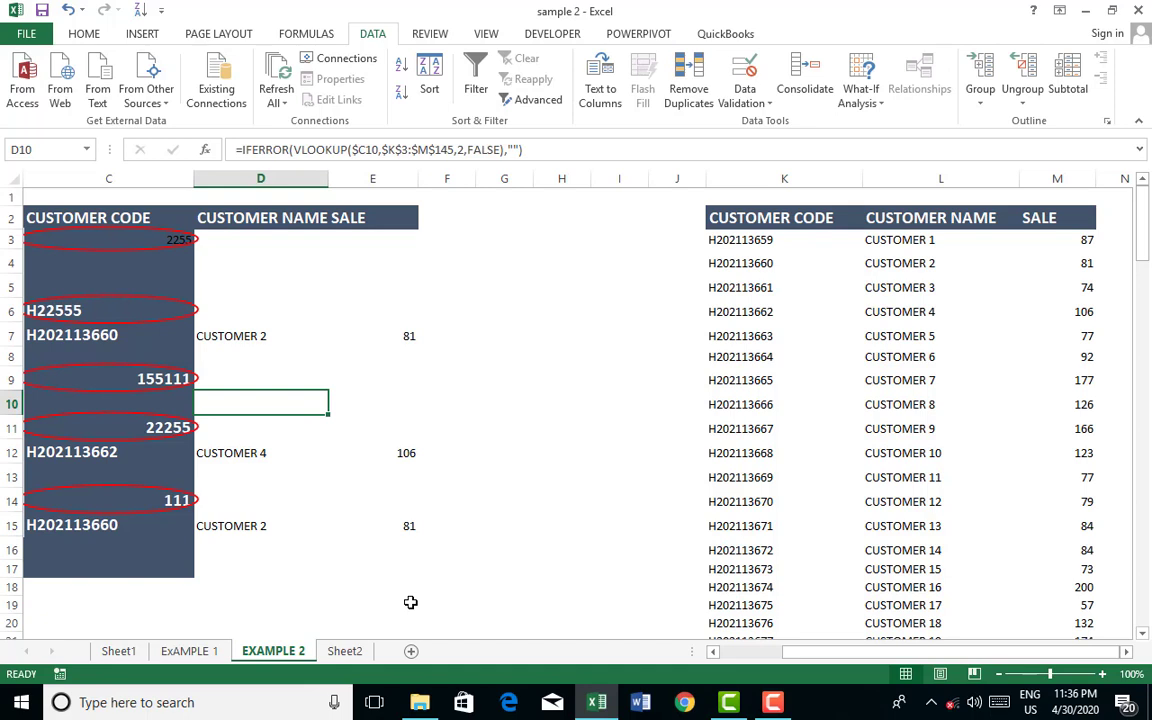